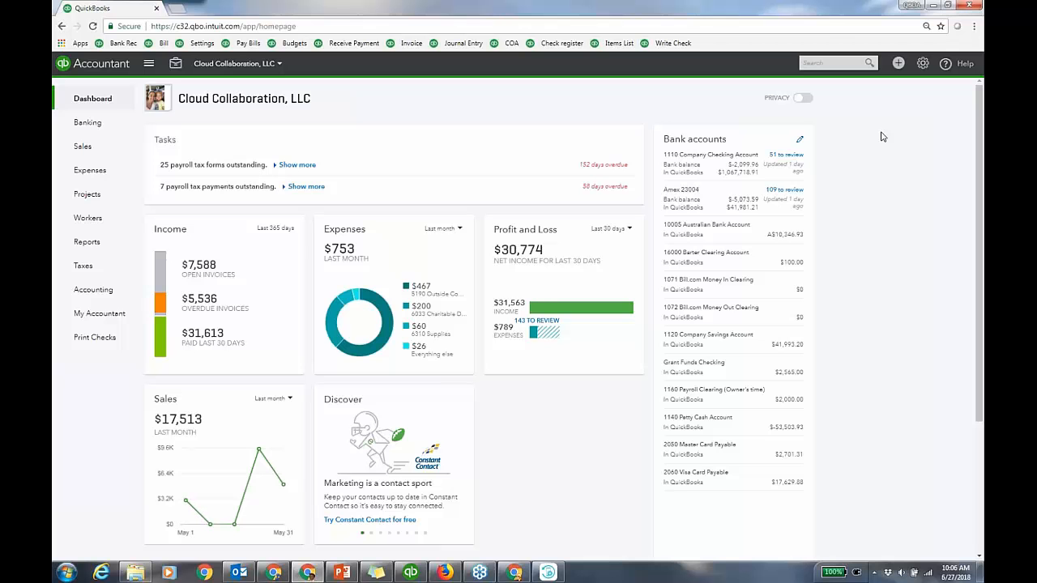
Review the Progress Invoicing option in the Sales settings and the Bills and expenses options in the Expenses settings
click(922, 65)
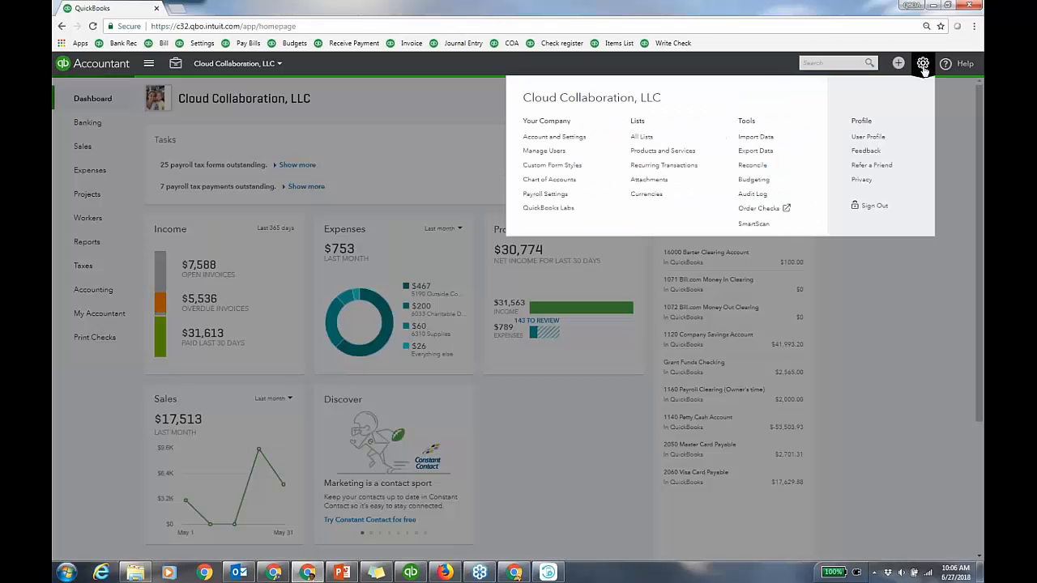
click(572, 138)
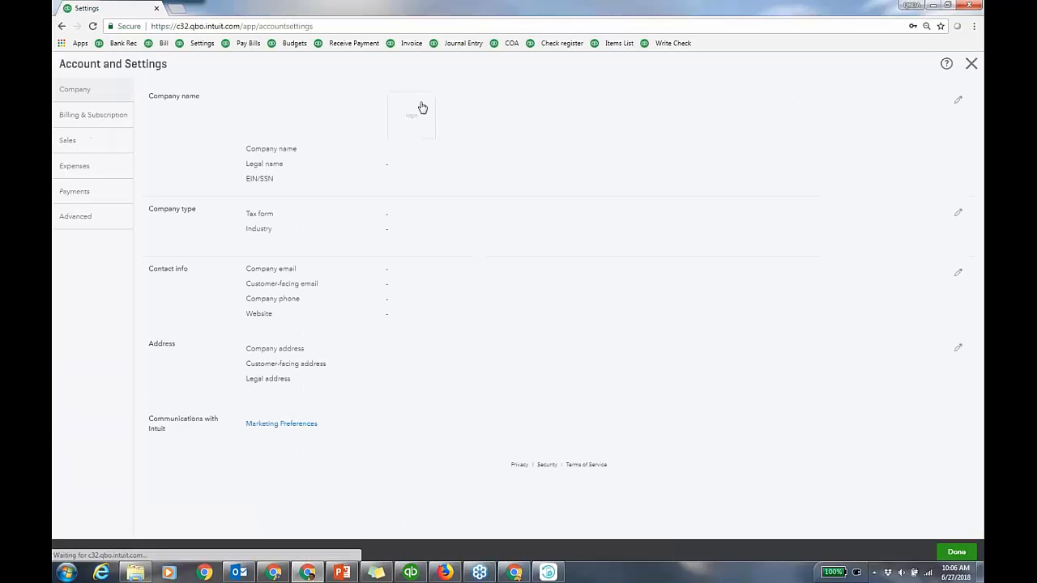
click(106, 145)
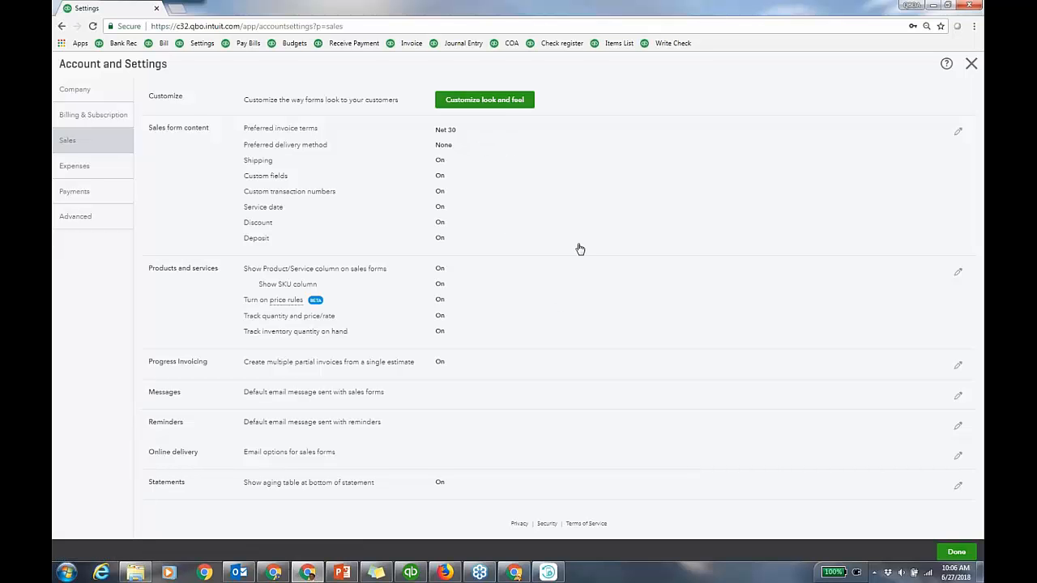
click(511, 369)
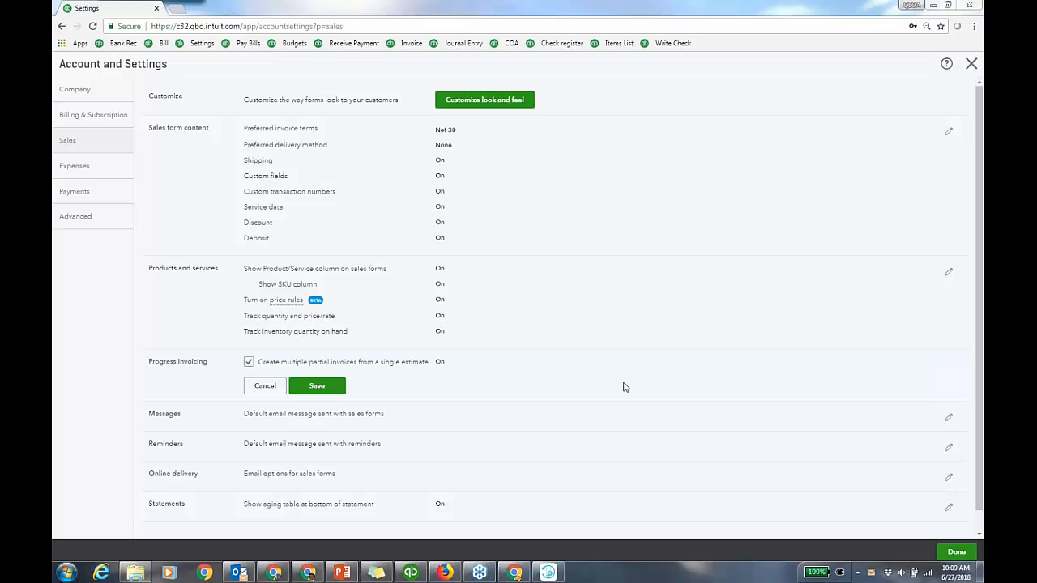
click(97, 166)
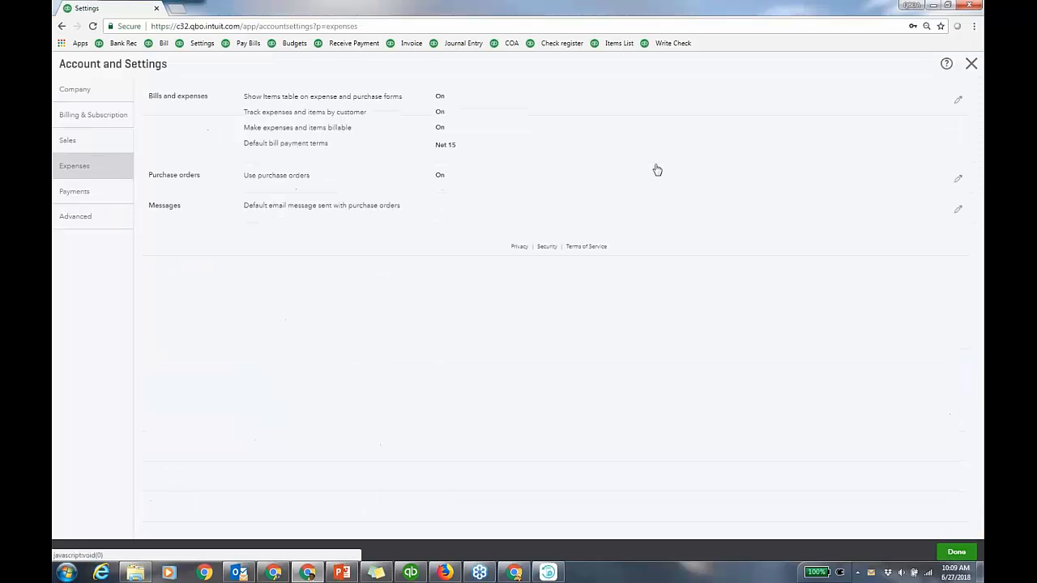
click(613, 124)
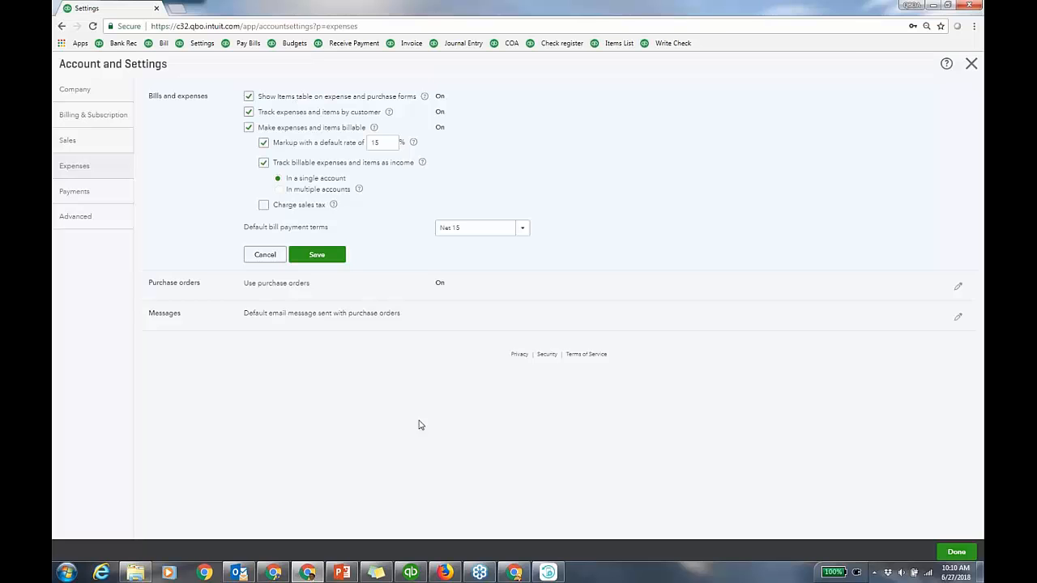
Switch to QuickBooks Desktop, open a new check from the checking account, and compare its Expenses and Items details
click(409, 572)
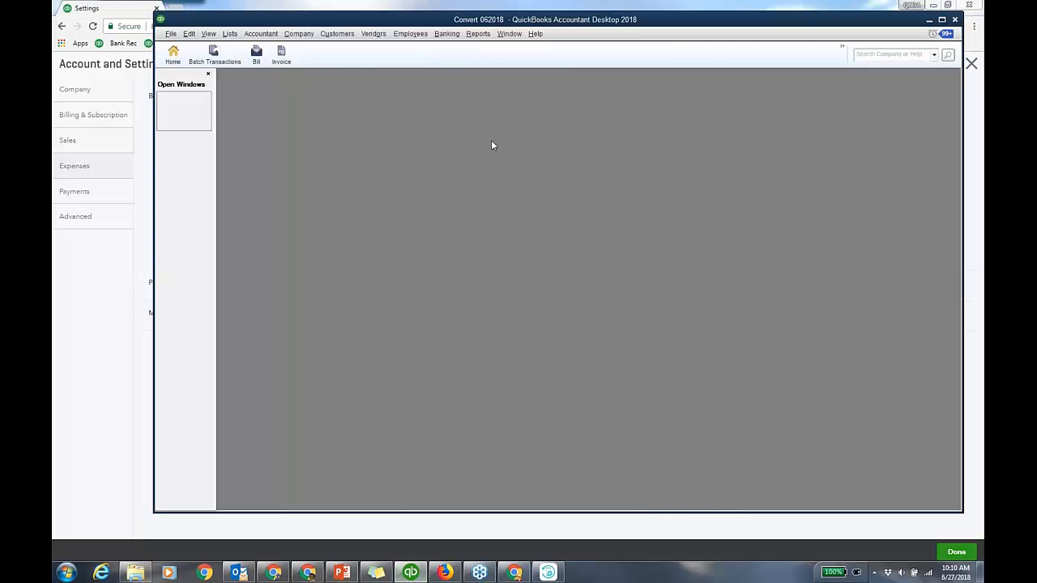
click(446, 34)
click(458, 49)
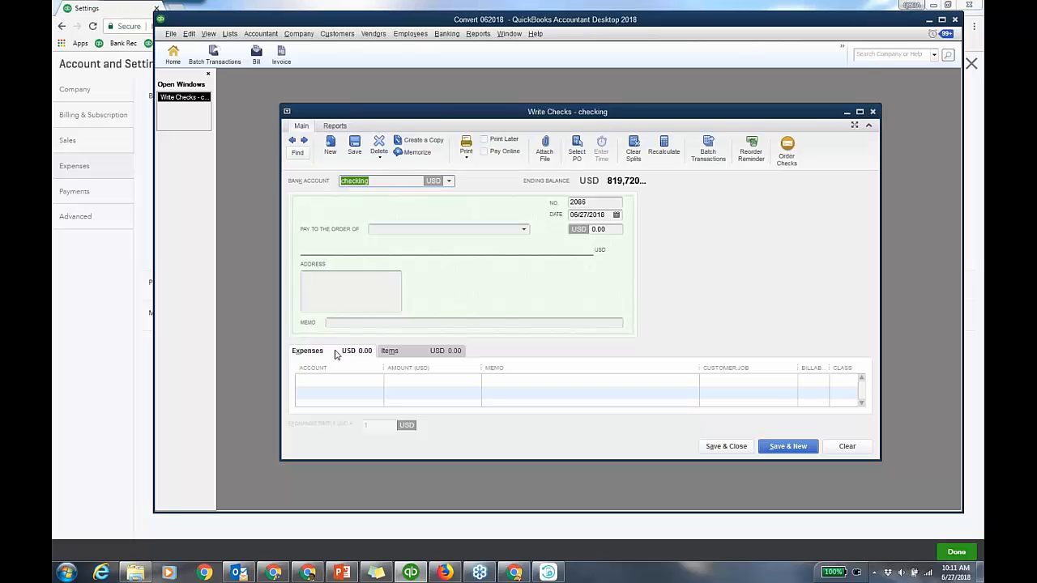
click(337, 354)
click(396, 354)
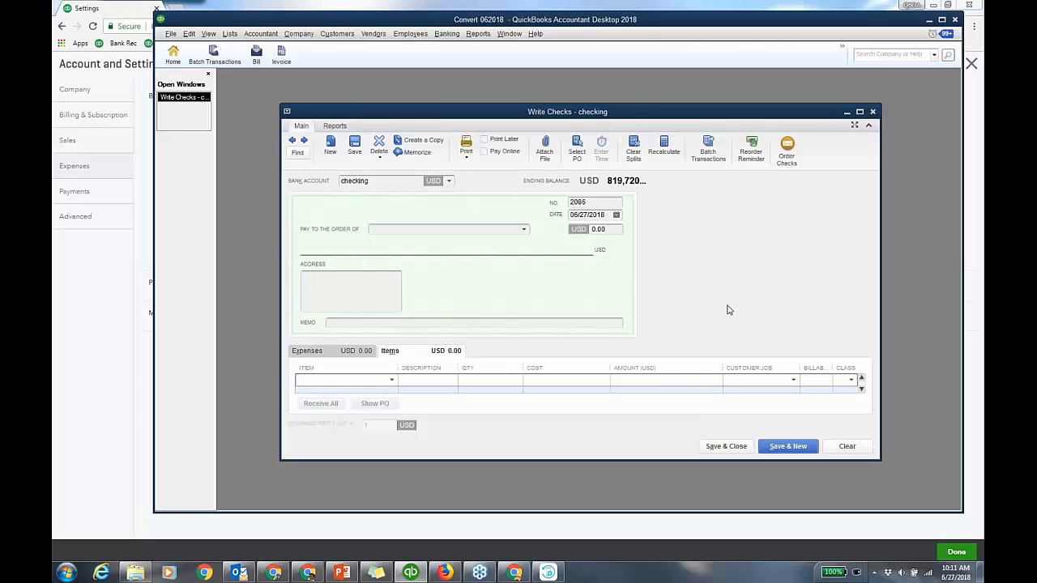
Add the Appliance item with quantity 2 to the check and assign it to the first listed customer as billable
click(393, 380)
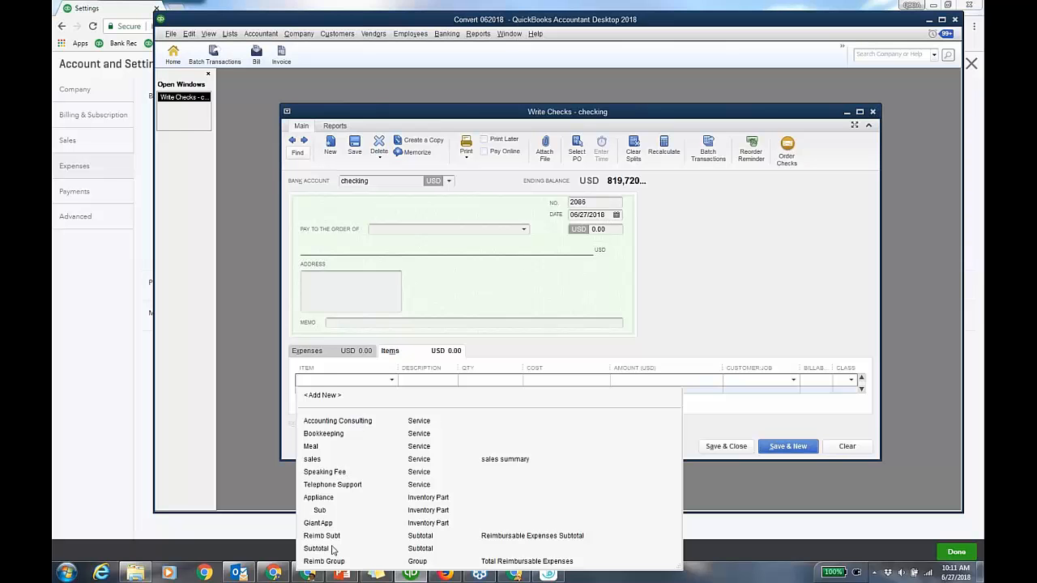
click(336, 497)
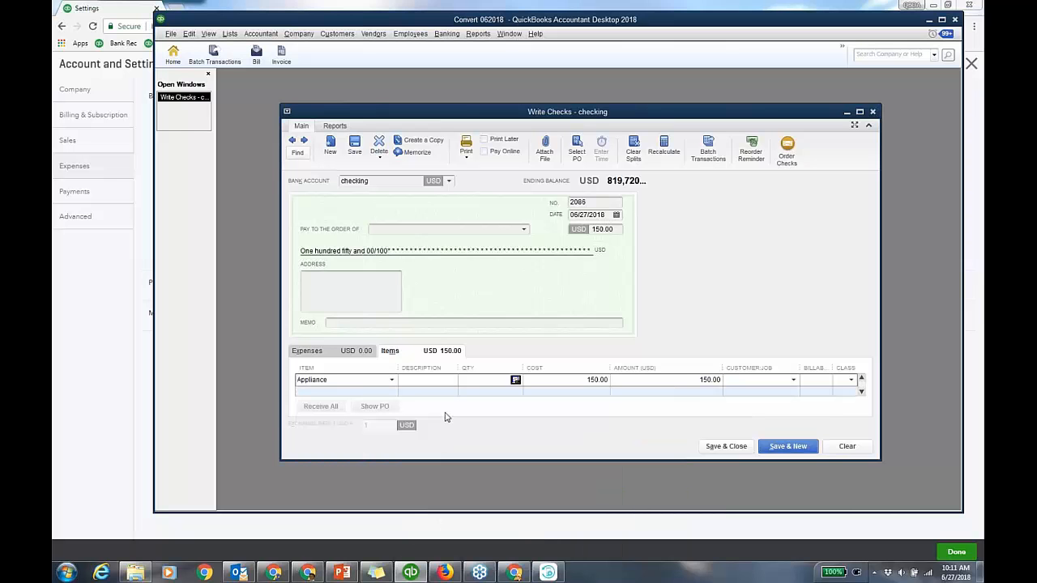
text(2)
click(794, 379)
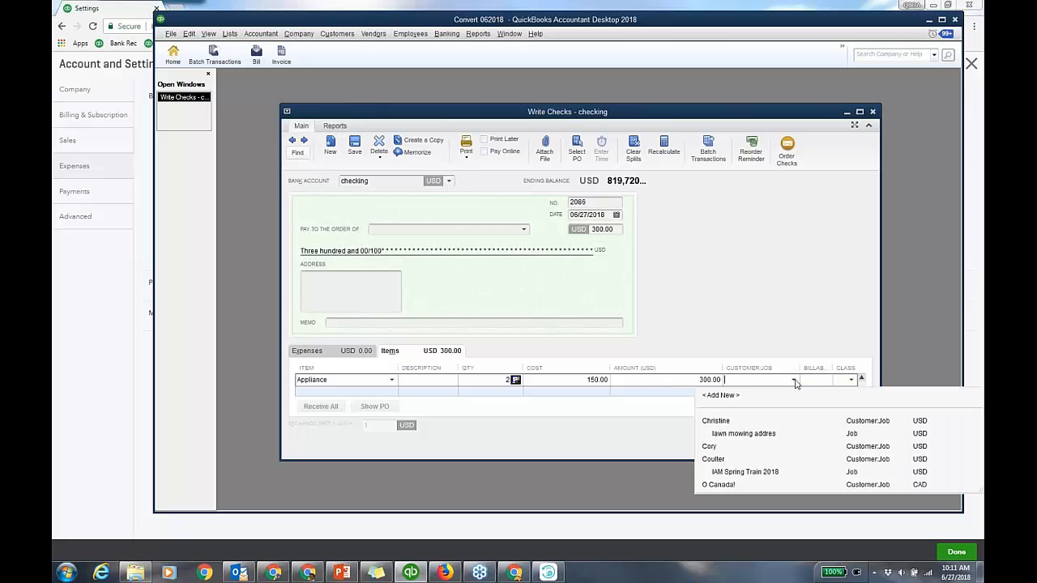
click(718, 423)
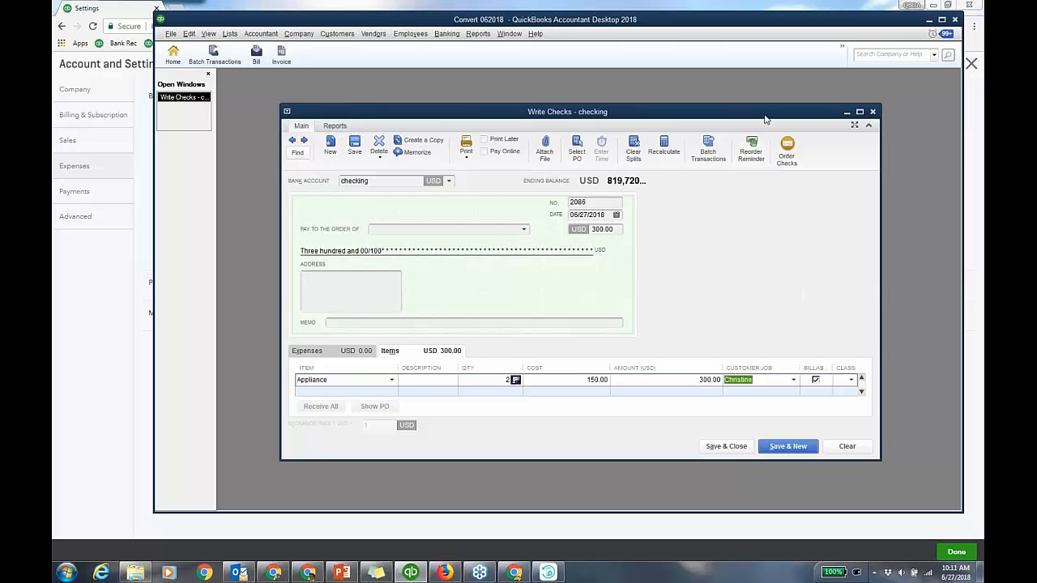
drag(773, 112, 778, 84)
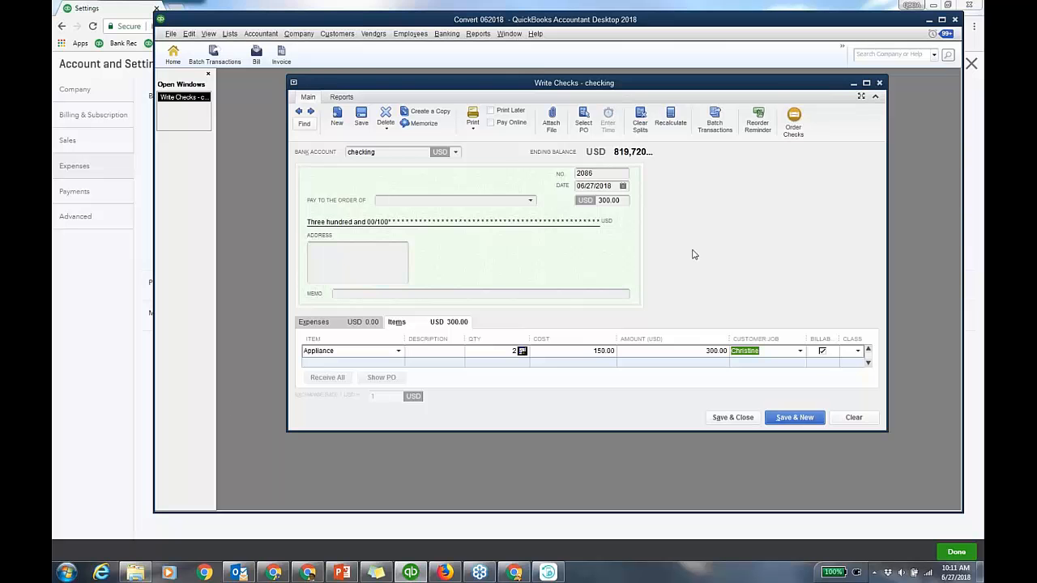
Return to QuickBooks Online and review the Time tracking options in the Advanced settings
click(928, 19)
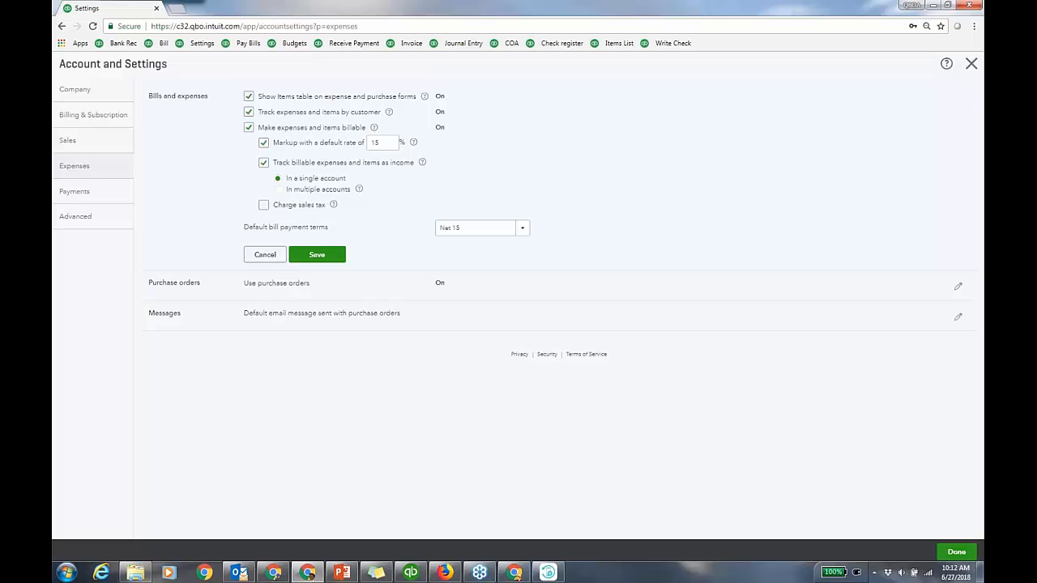
click(113, 220)
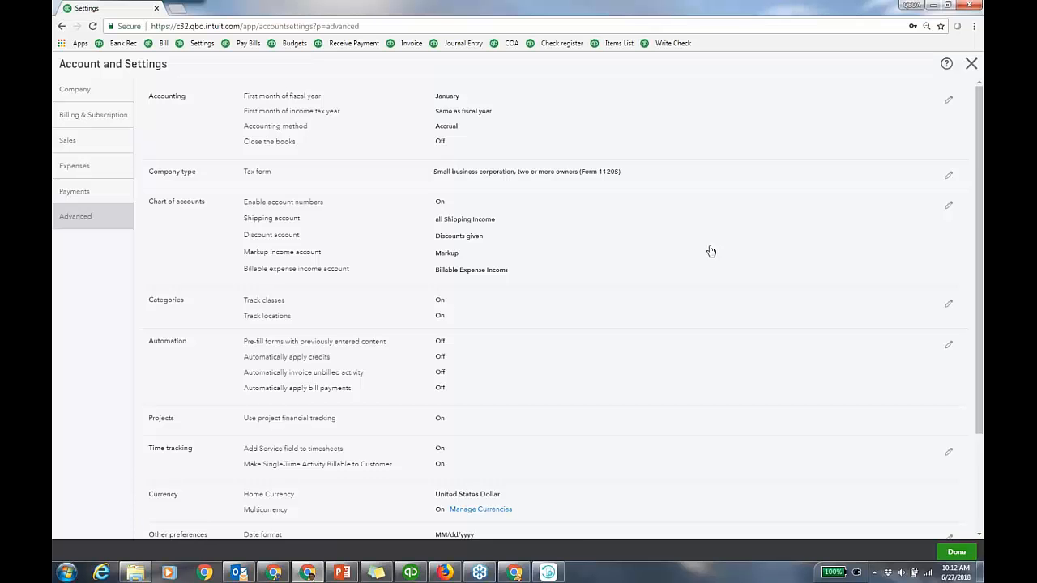
scroll(710, 251, down, 2)
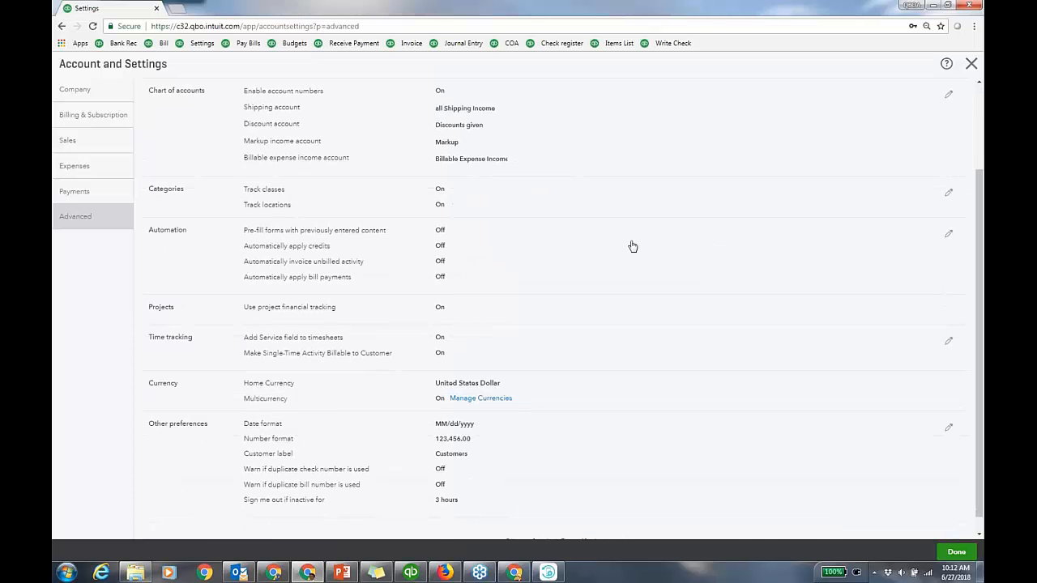
click(520, 351)
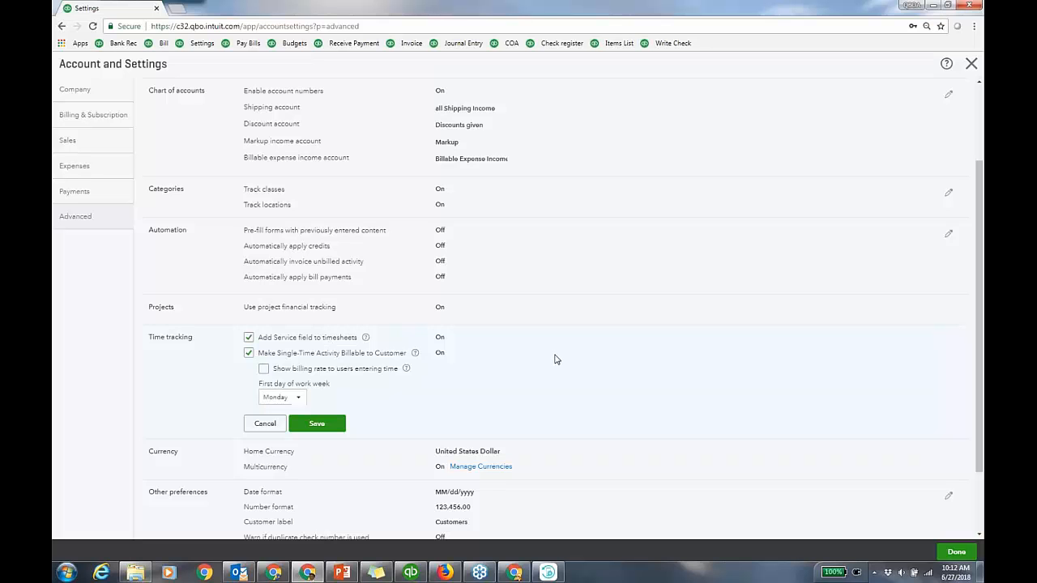
Try the option to automatically invoice unbilled activity in the Automation settings, discarding the change
click(581, 256)
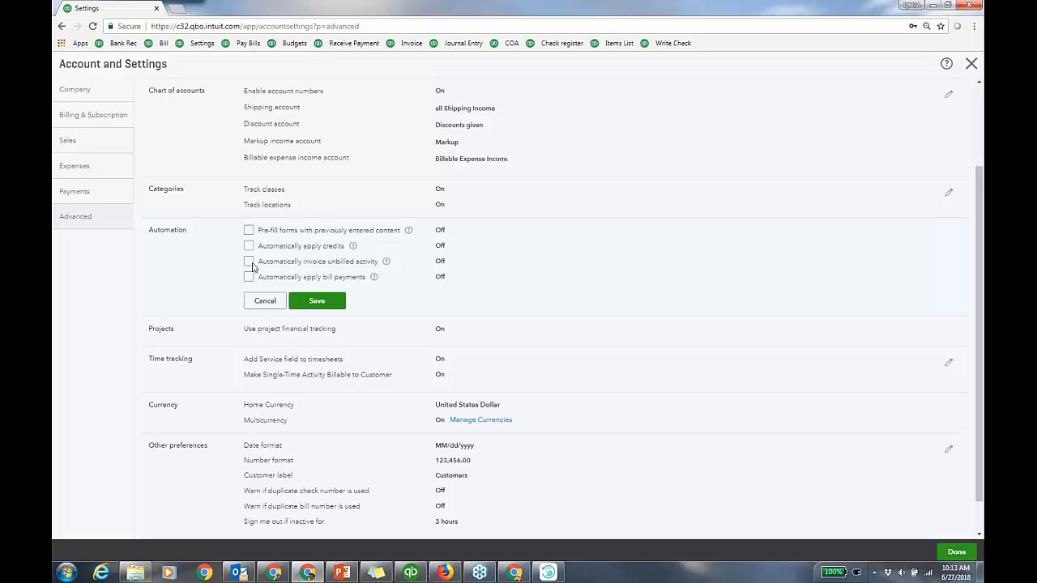
click(250, 262)
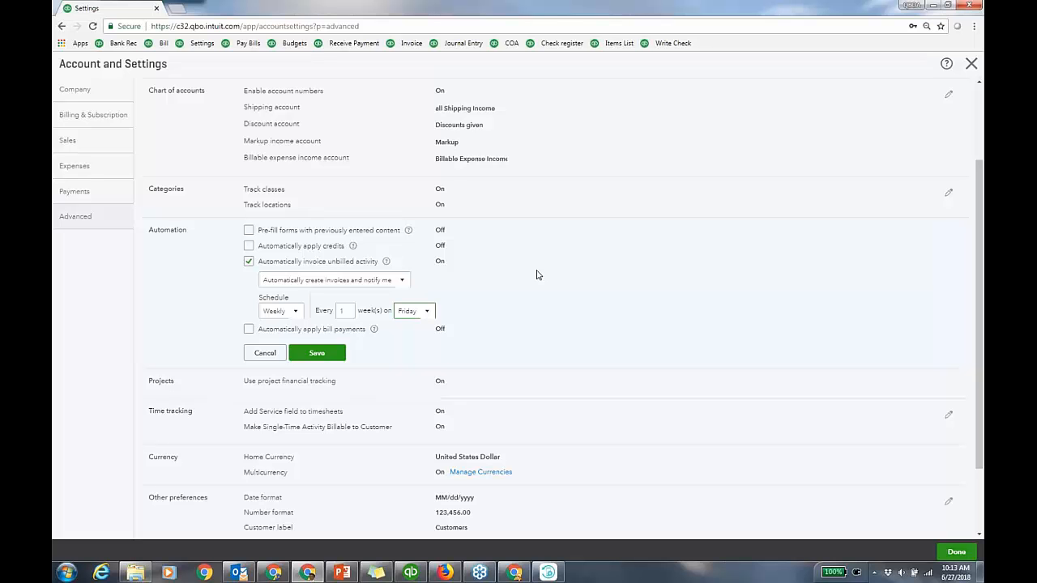
click(249, 261)
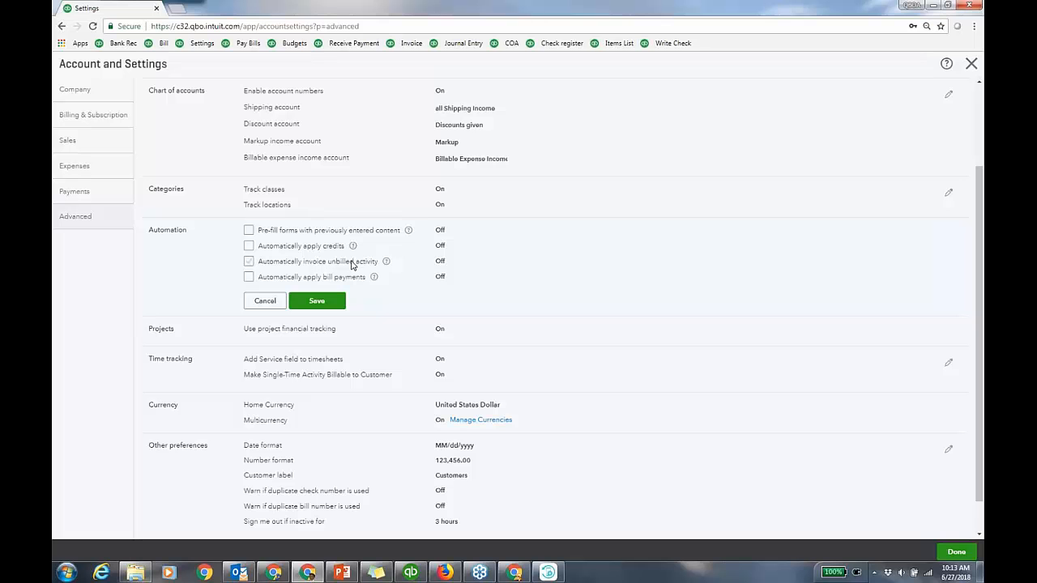
click(266, 300)
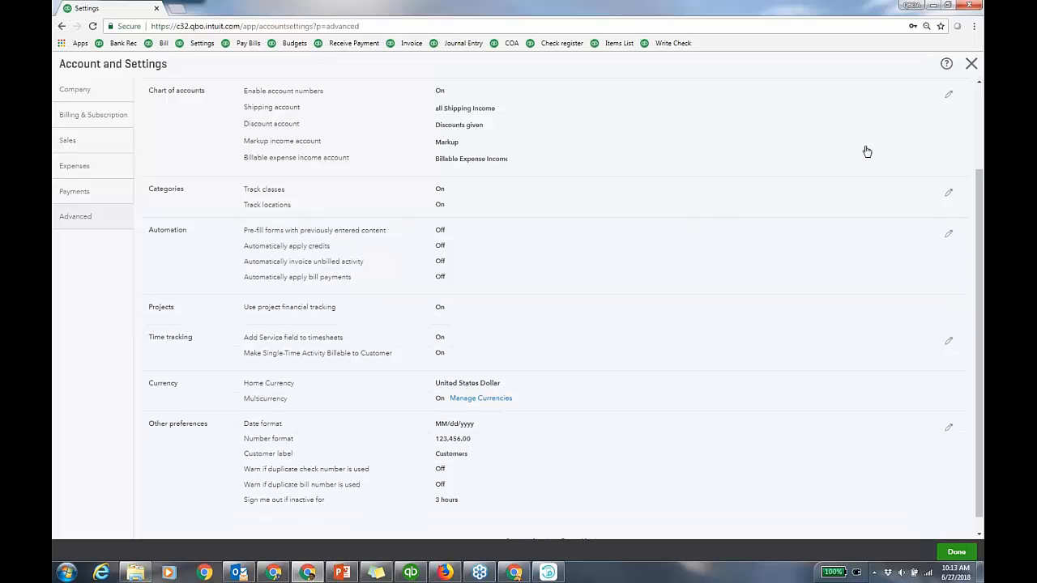
Leave the account settings and review the "include unbilled charges auto" invoice template in Recurring Transactions
click(971, 65)
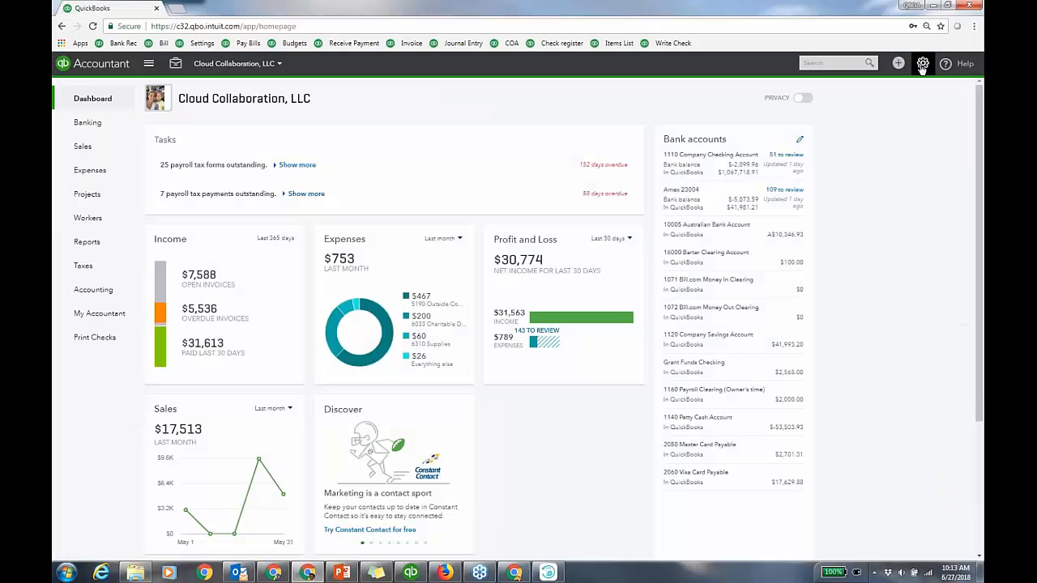
click(922, 65)
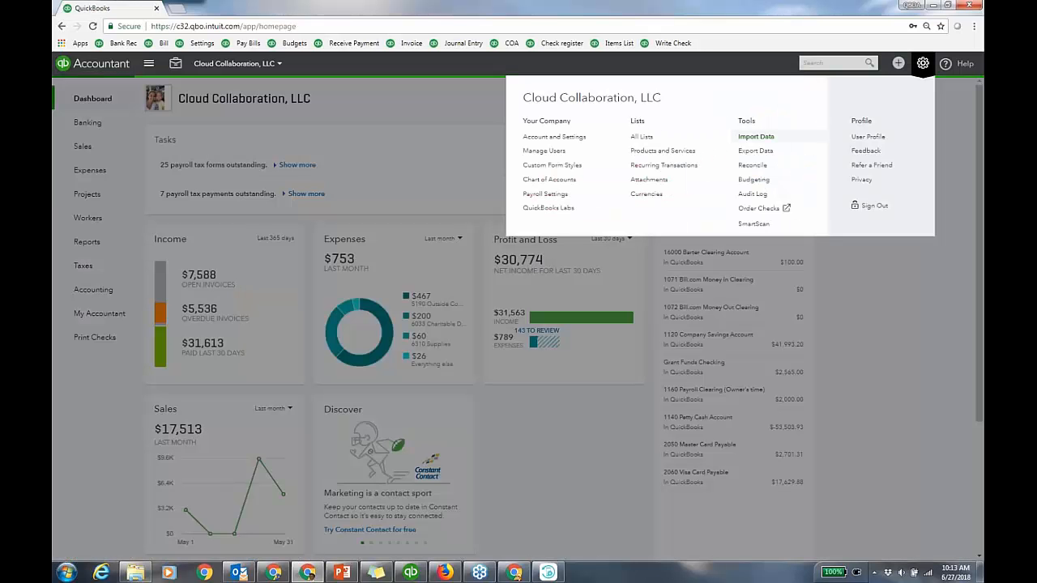
click(666, 166)
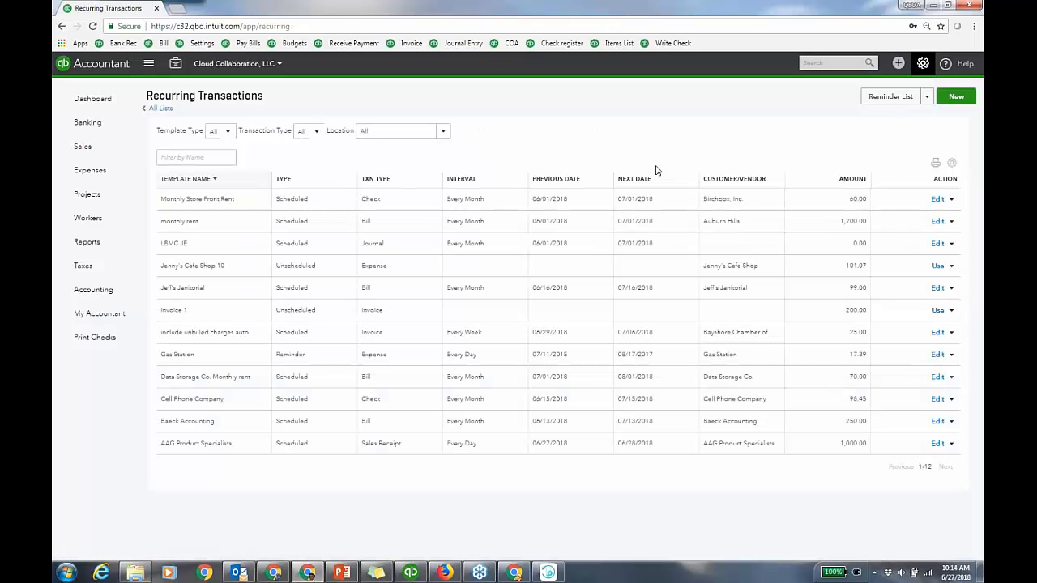
click(938, 333)
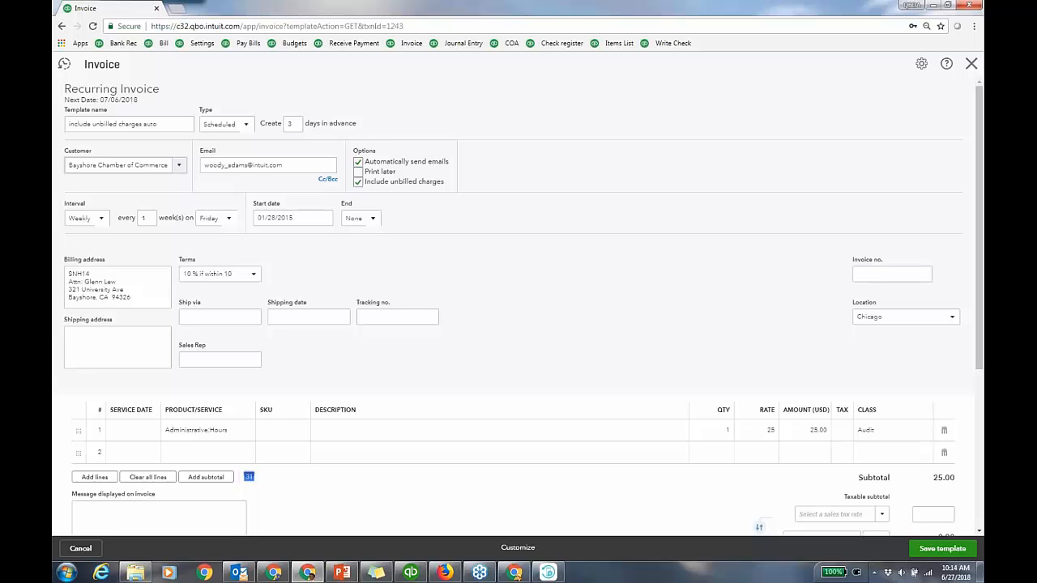
click(972, 65)
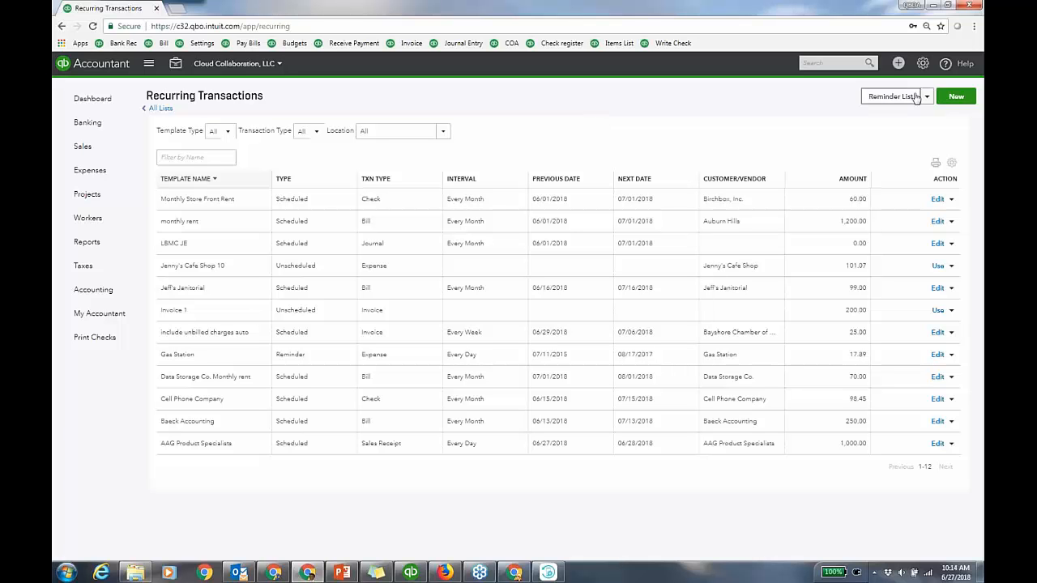
Create a new check with the vendor listed directly below 99 Cents Only Stores as payee
click(898, 63)
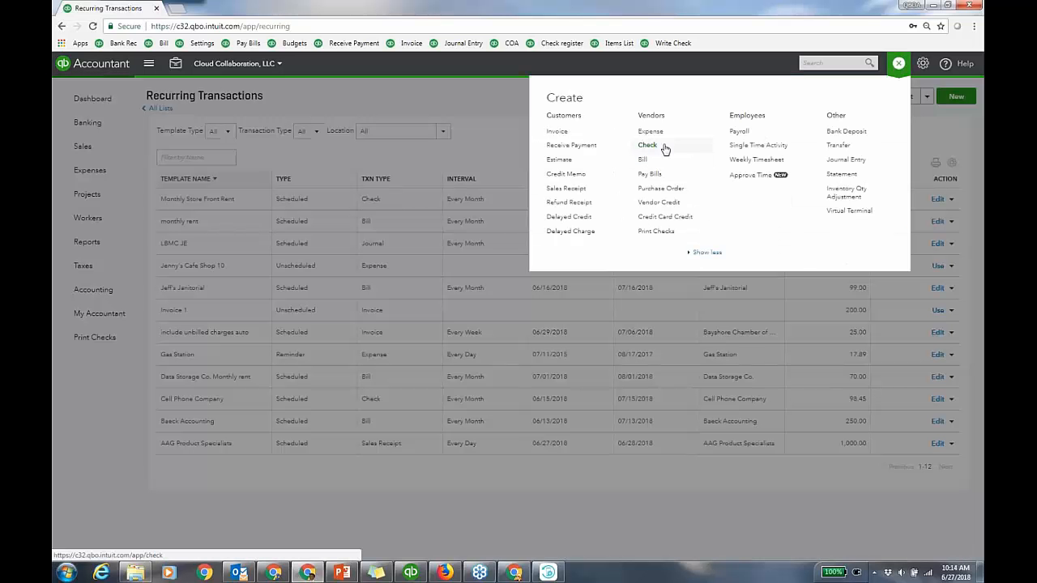
click(665, 149)
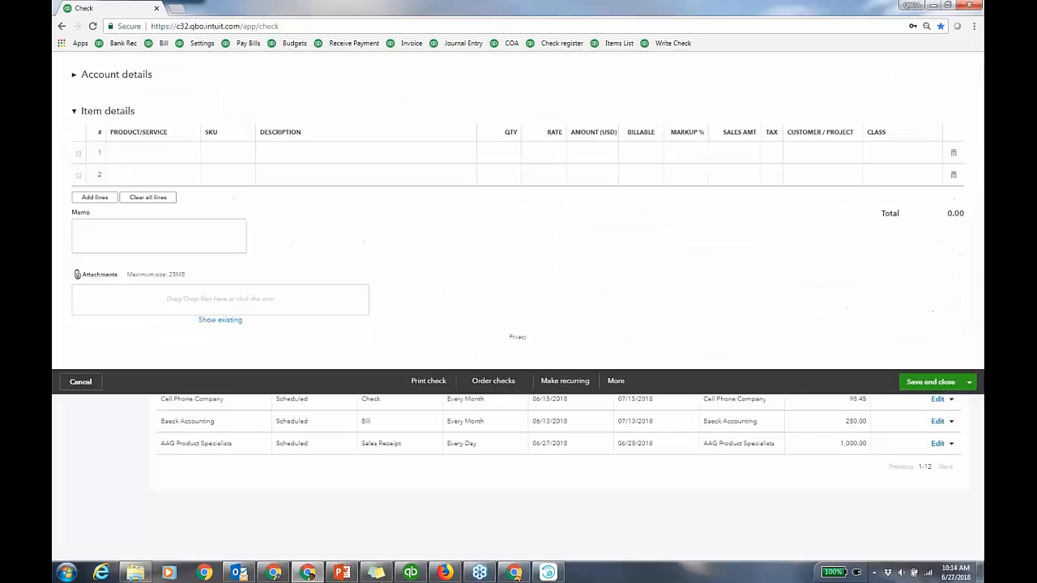
click(181, 98)
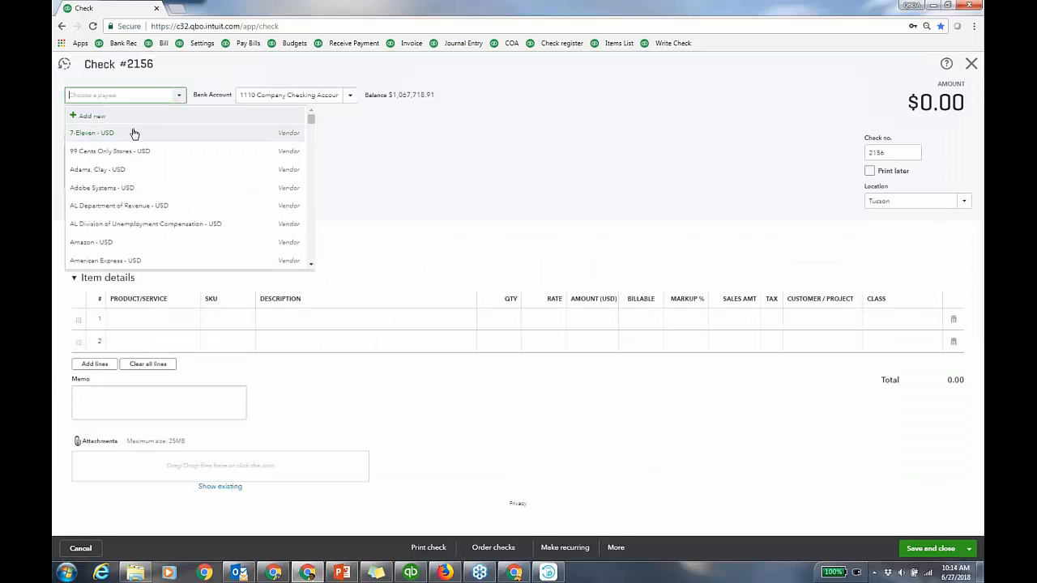
click(106, 170)
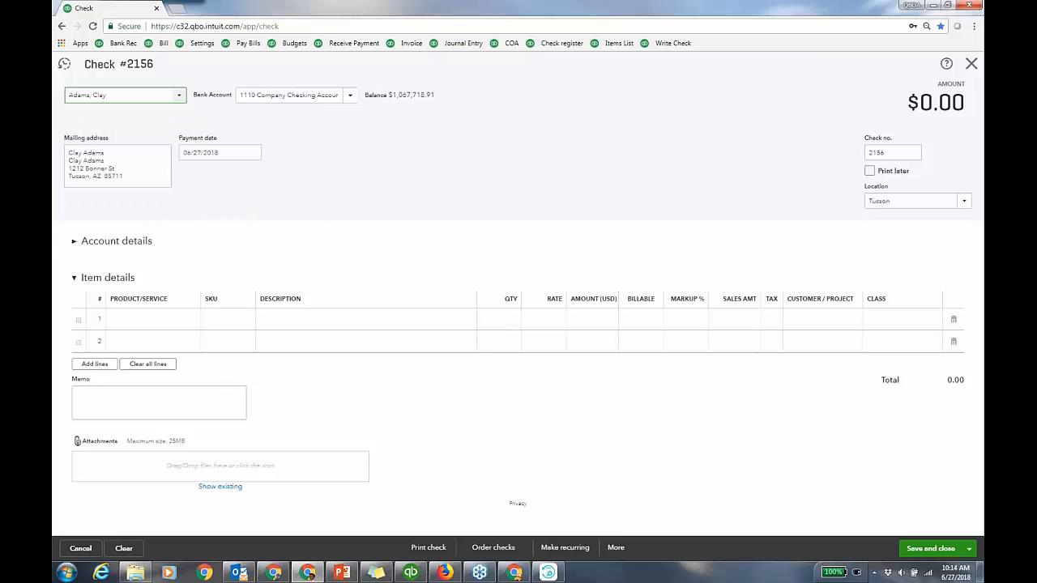
Add the Accounting Consulting service to the first item line of the check with a quantity of 2
click(170, 322)
click(195, 322)
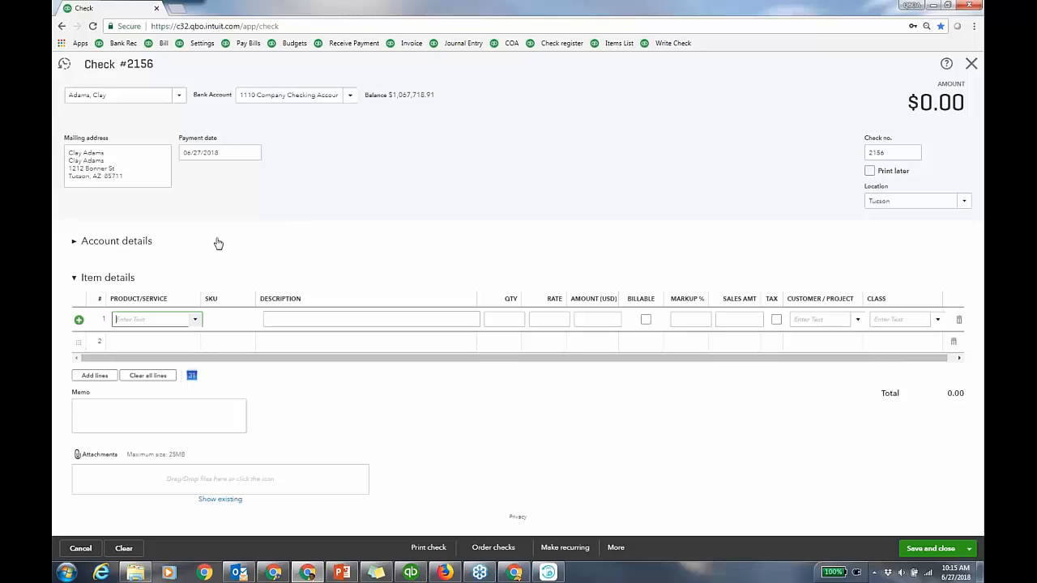
click(194, 320)
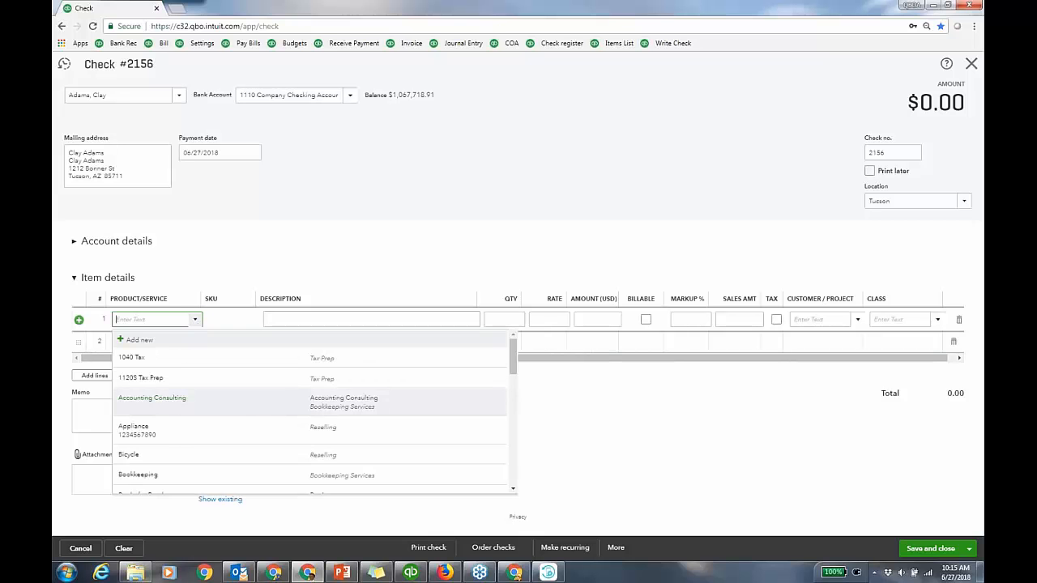
click(178, 401)
click(518, 319)
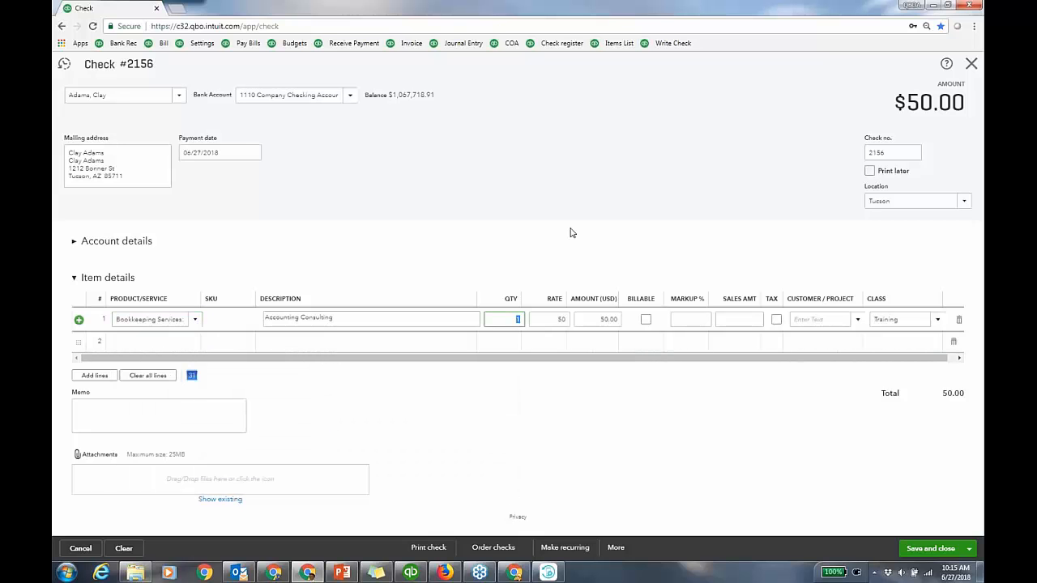
text(2)
Charge the item line to the customer AAG Product Specialists as billable, and save and close the check
click(858, 319)
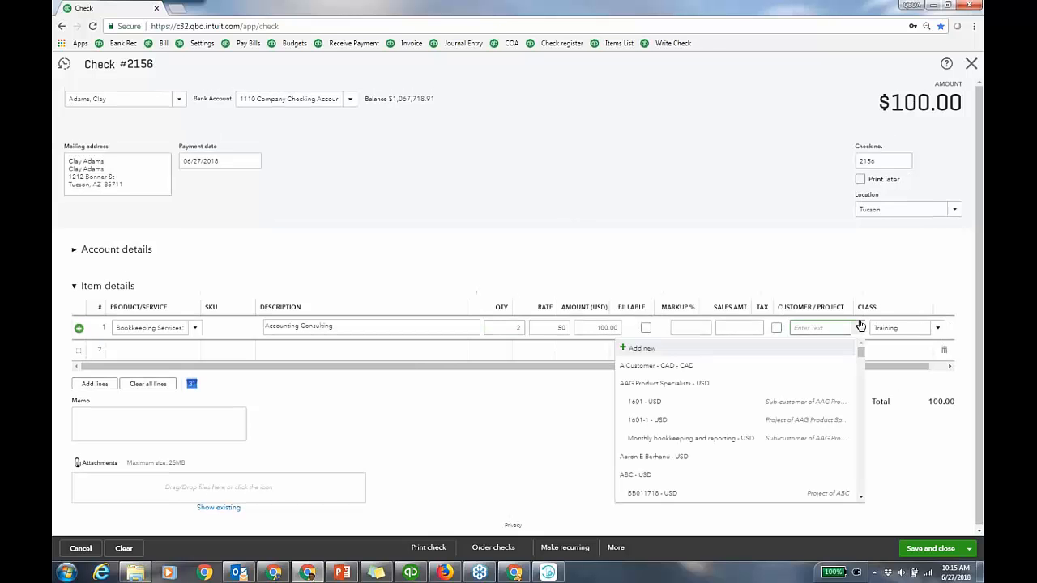
click(671, 385)
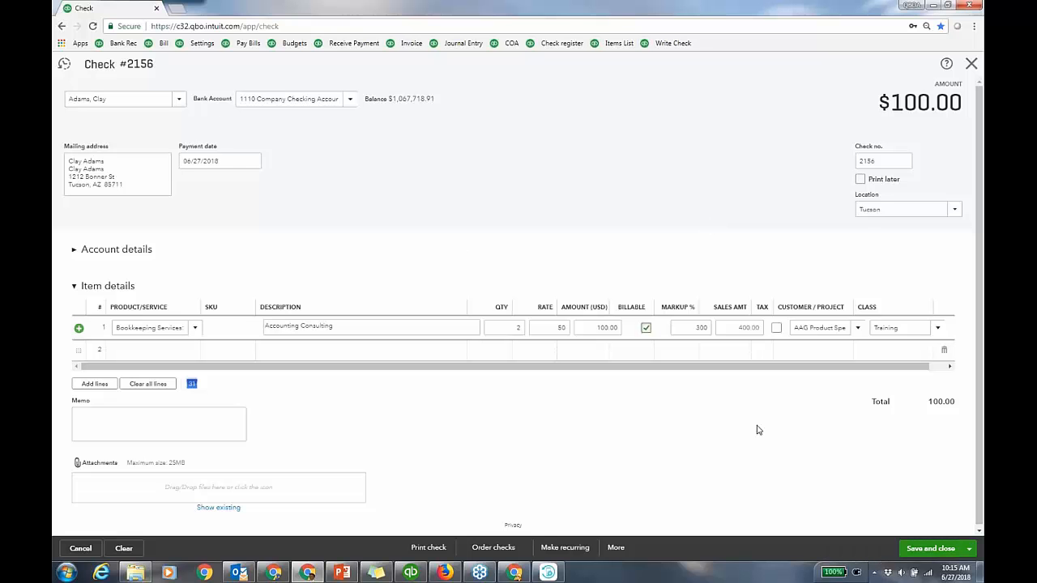
click(929, 554)
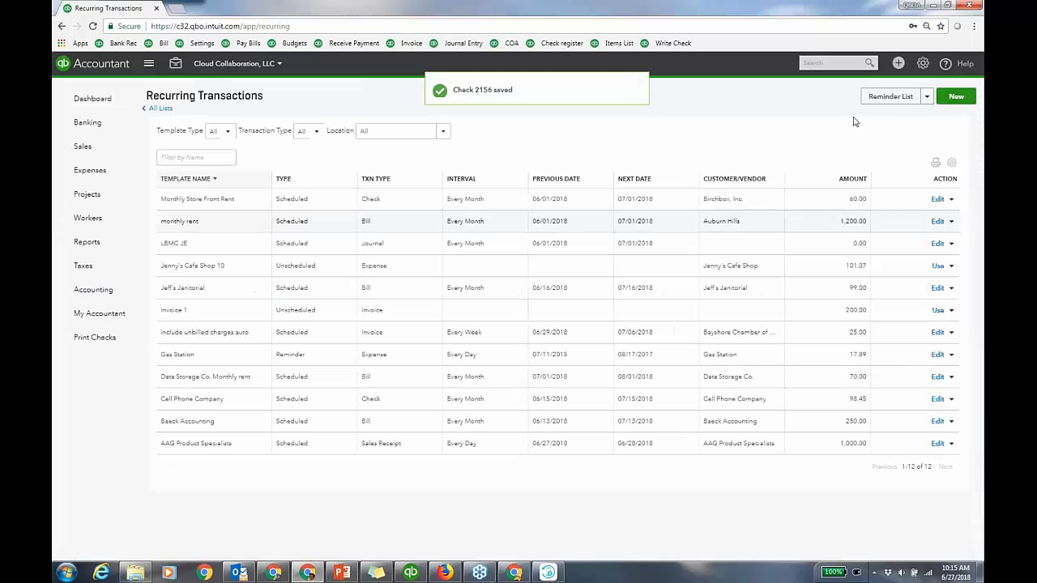
Create a new invoice for the customer AAG Product Specialists
click(899, 63)
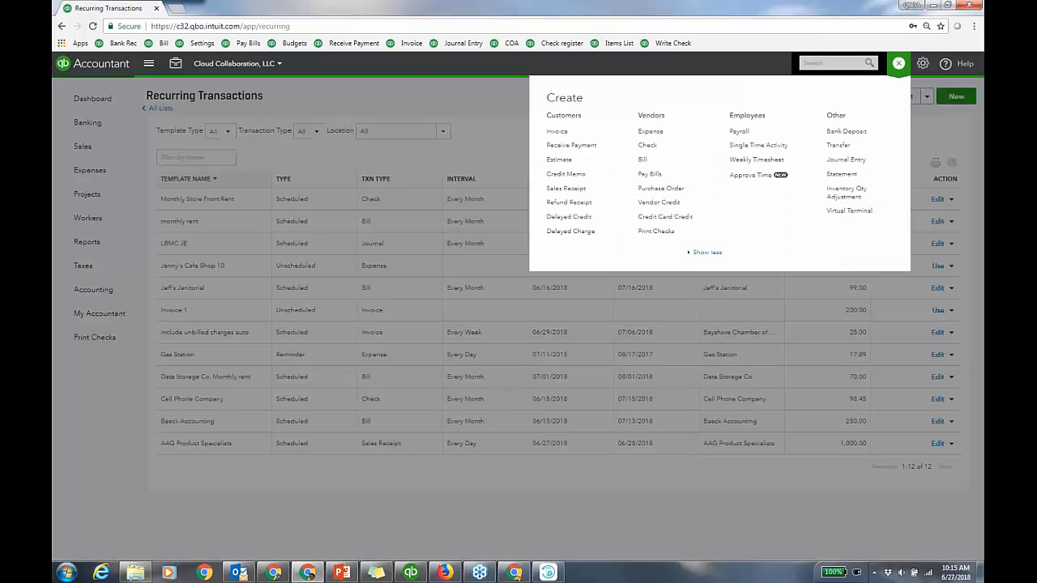
click(587, 130)
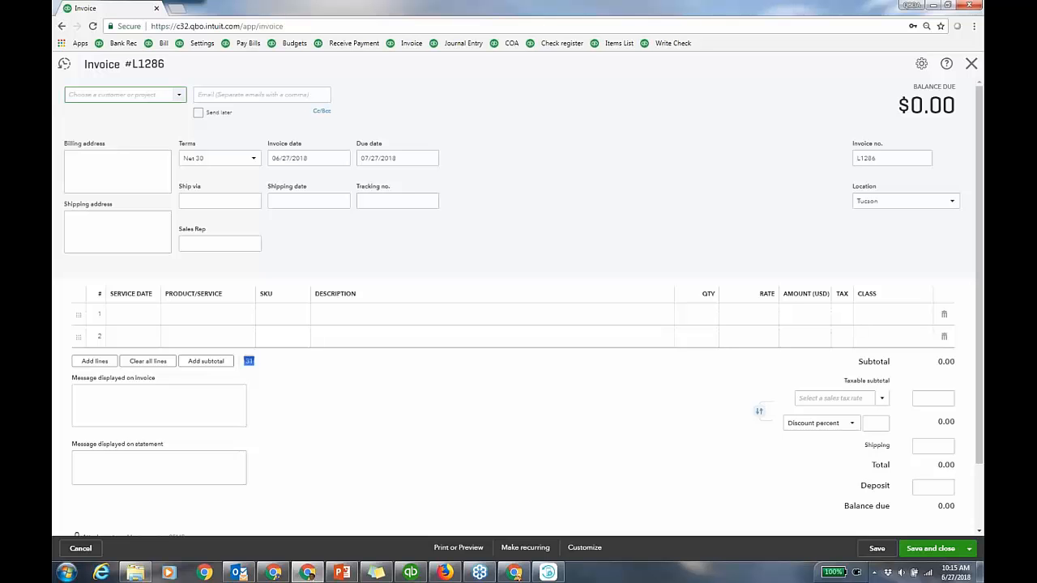
click(150, 95)
text(aag)
click(139, 132)
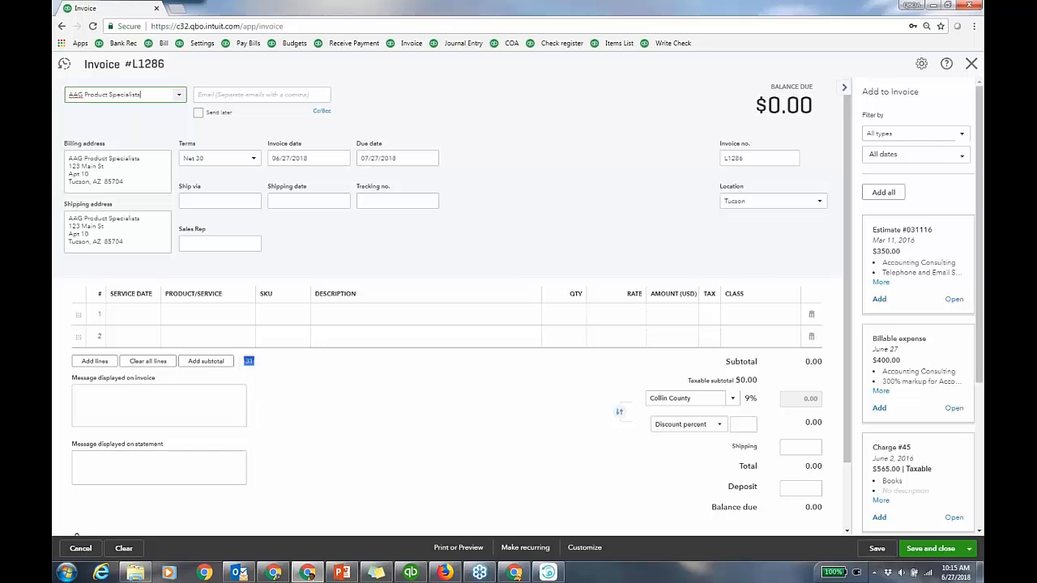
Filter the linkable transactions to expenses, add the Accounting Consulting billable expense to the invoice, and save and close it
click(961, 136)
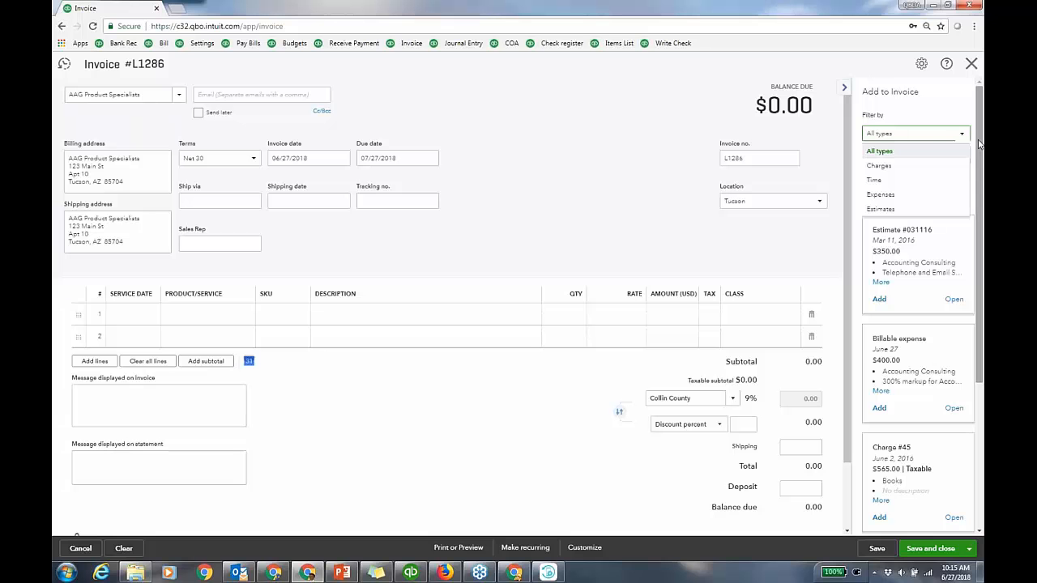
click(880, 195)
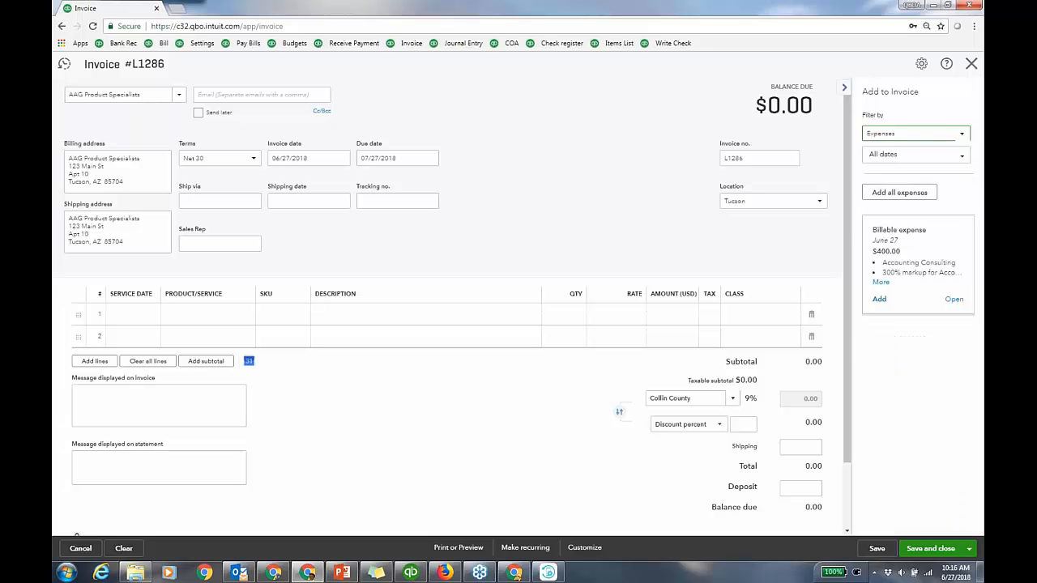
click(880, 300)
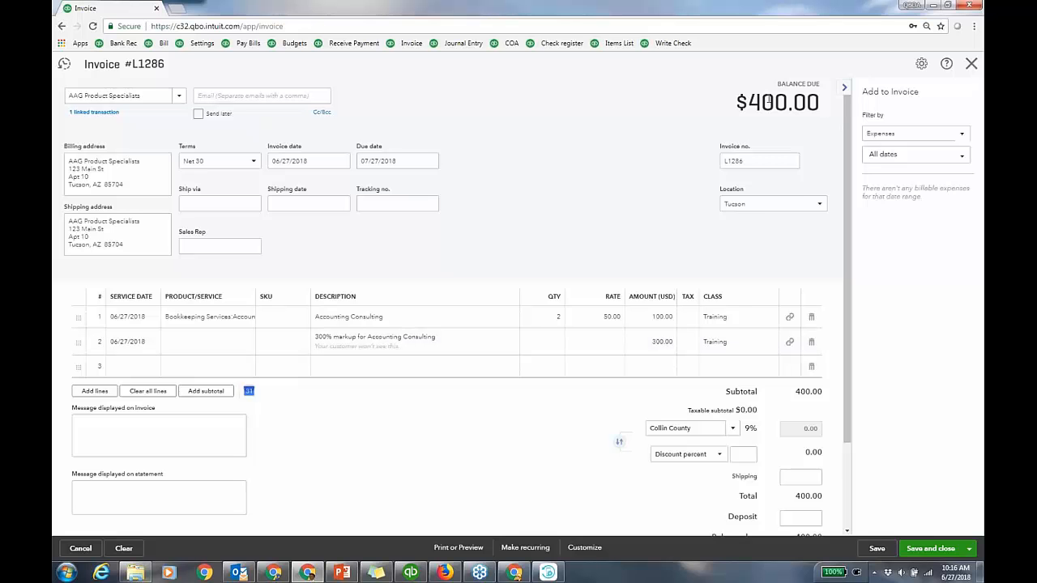
click(844, 88)
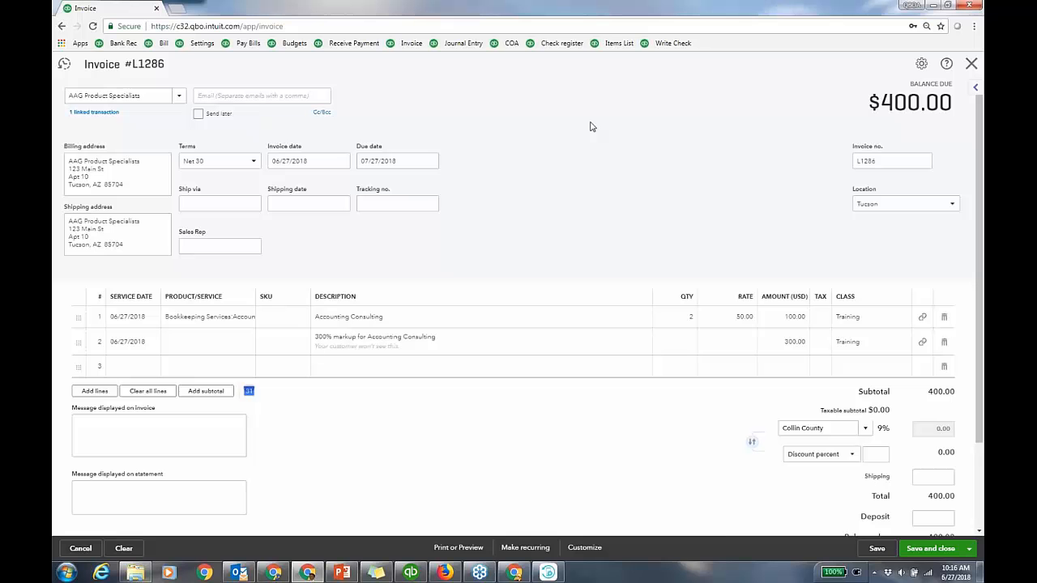
click(926, 551)
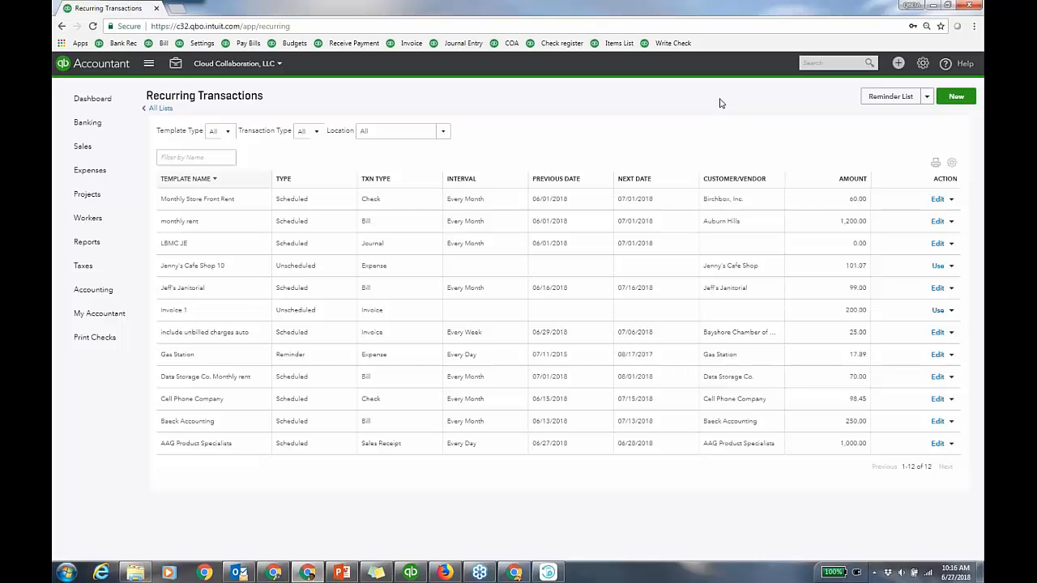
View the Products and Services list, and examine all sales transactions filtered to unbilled activity
click(923, 65)
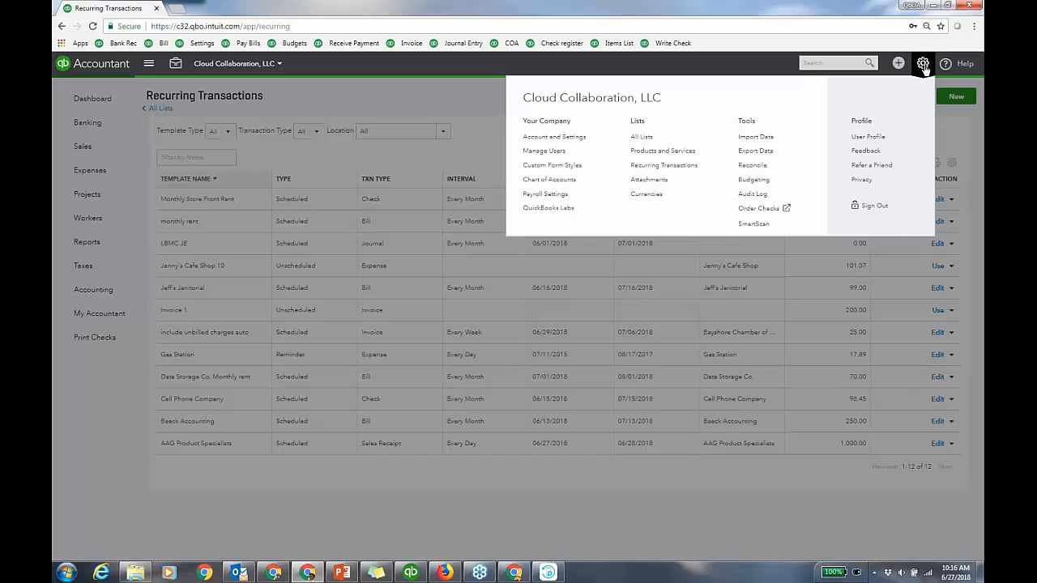
click(690, 155)
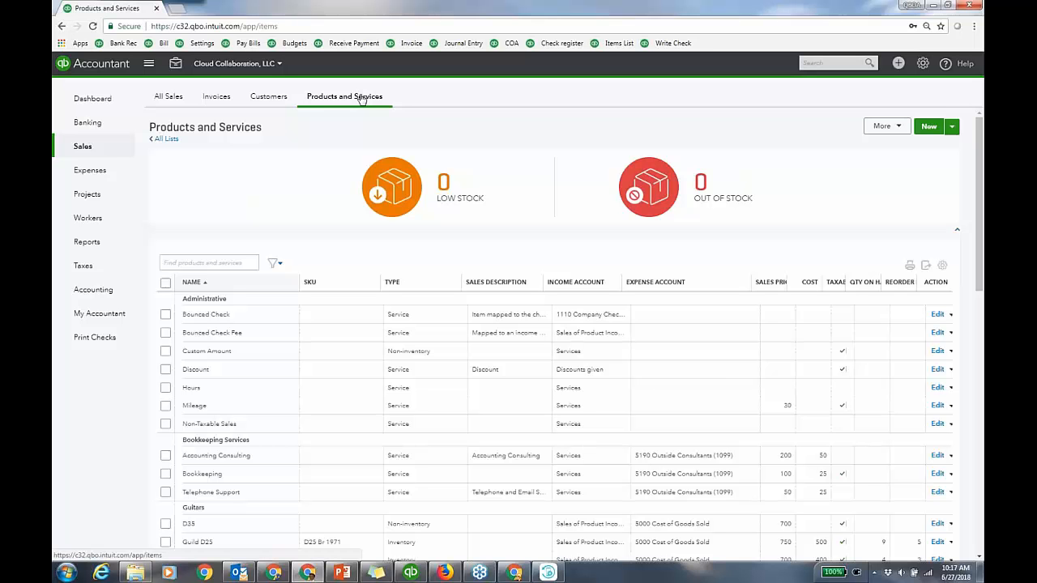
click(169, 96)
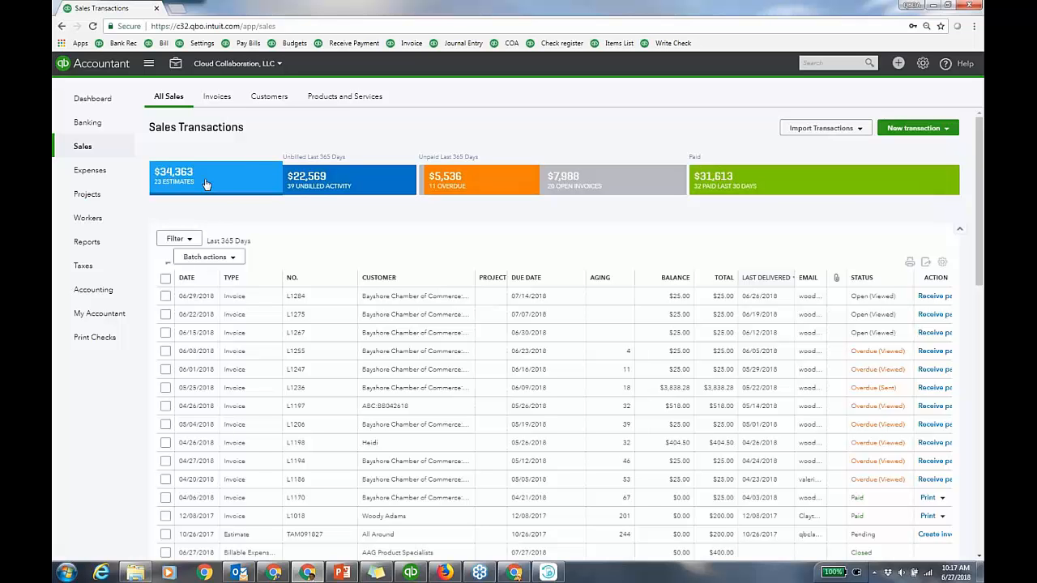
click(347, 185)
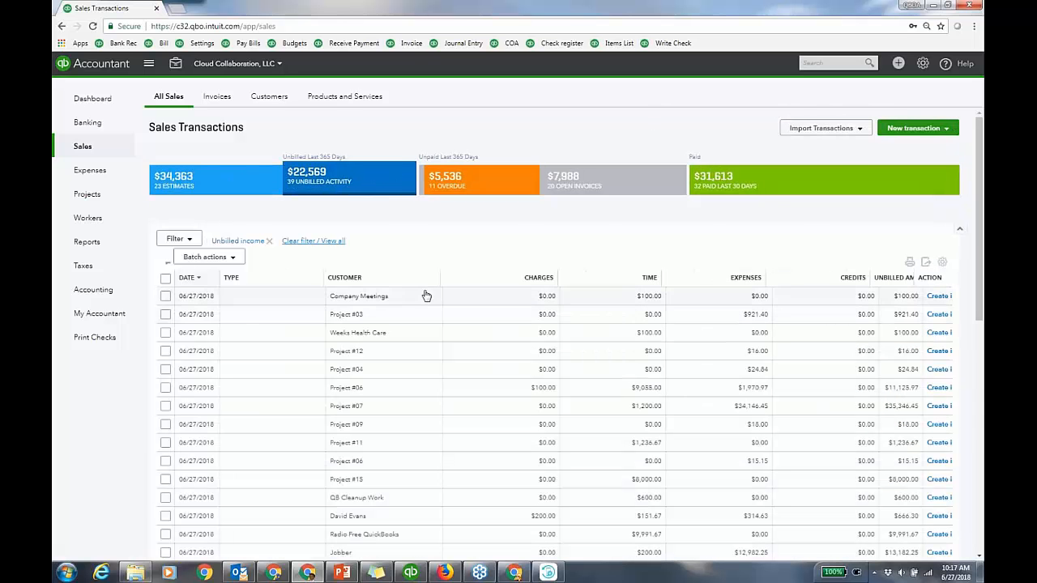
scroll(539, 251, down, 1)
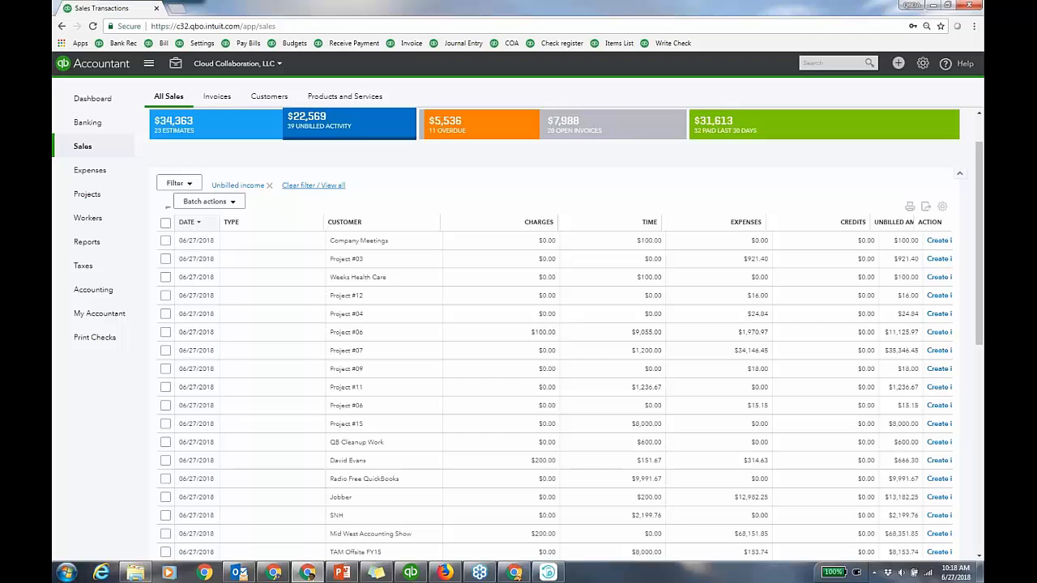
key(ctrl+minus)
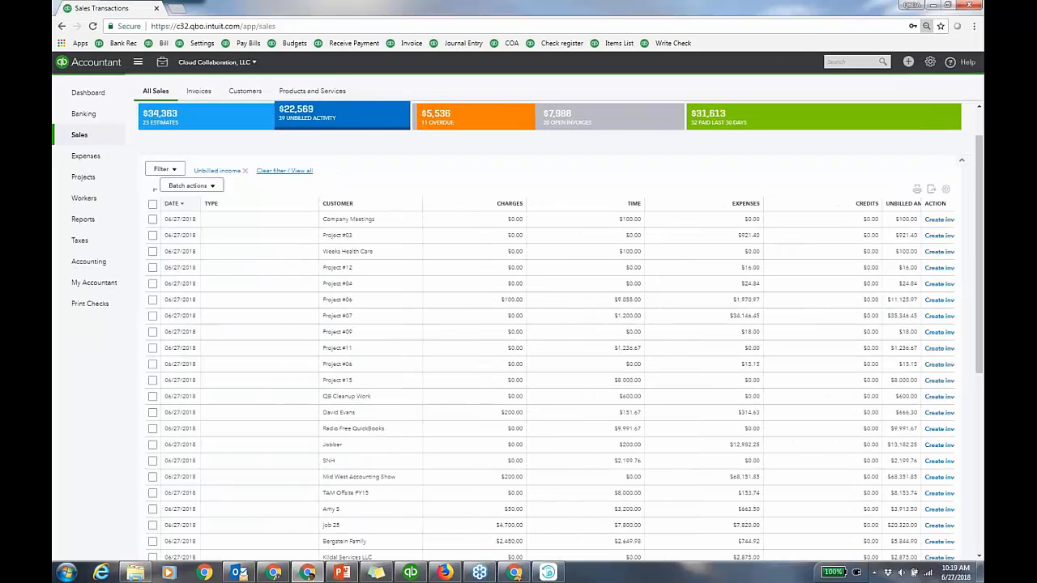
key(ctrl+0)
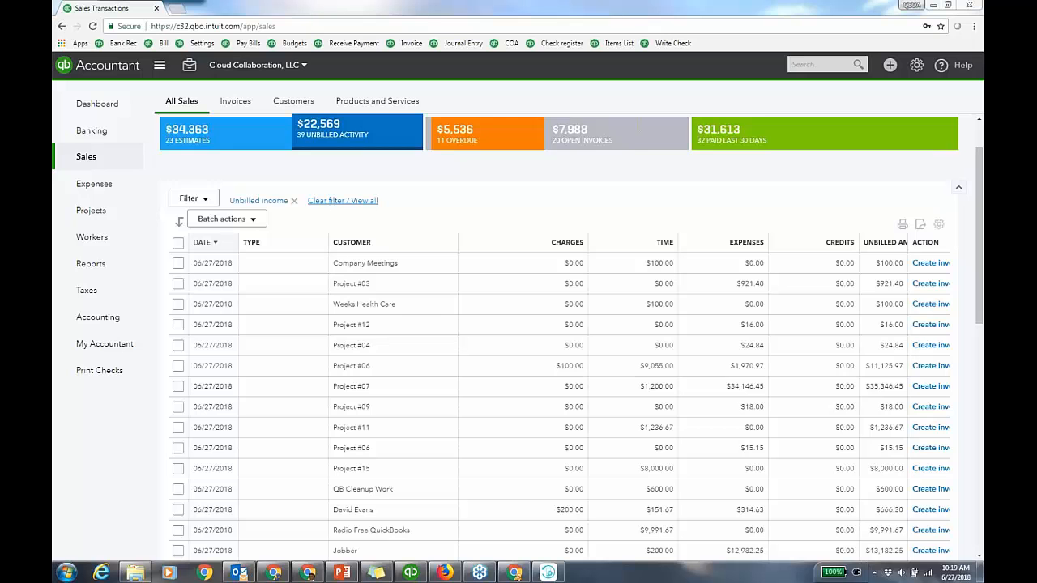
Switch to QuickBooks Desktop and close the open check without recording it
click(411, 572)
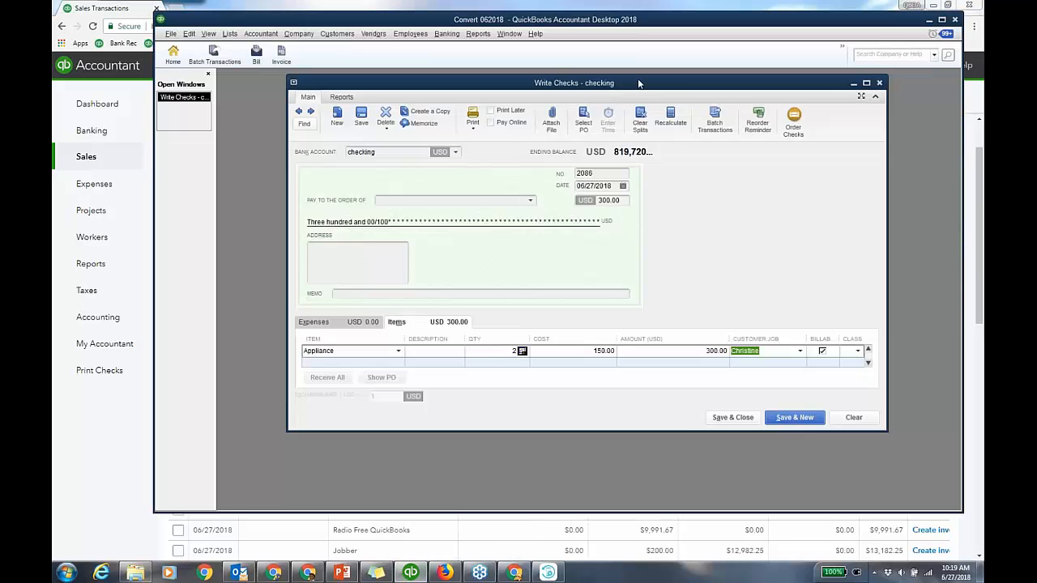
click(879, 83)
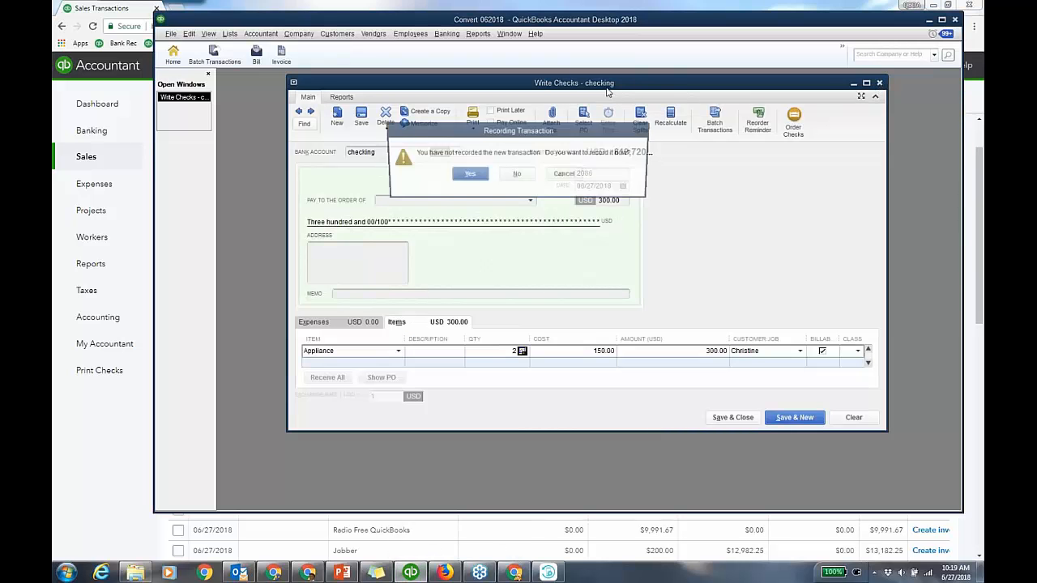
click(517, 175)
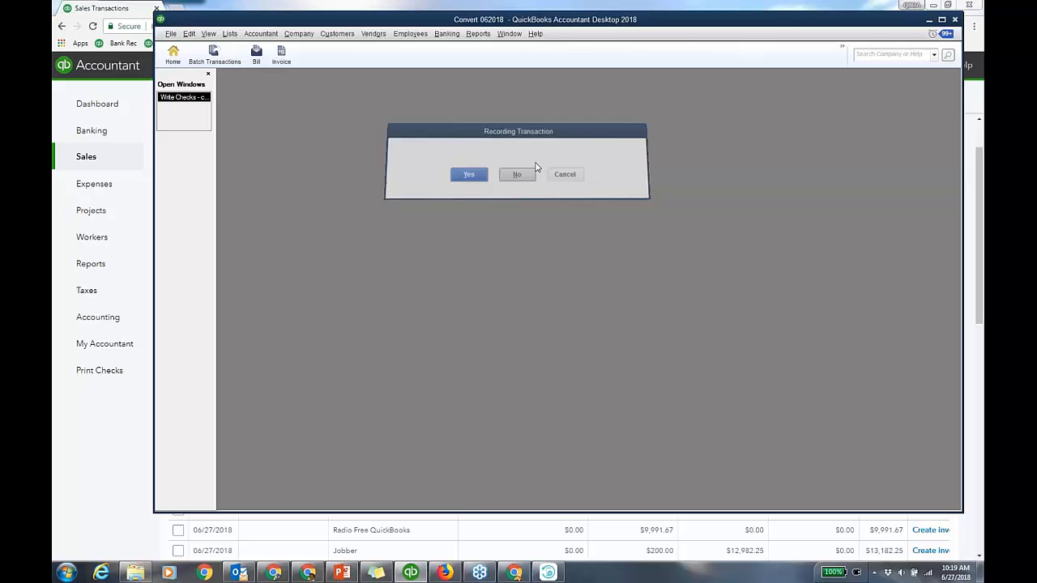
Examine the available Jobs, Time & Mileage reports, and return to QuickBooks Online
click(477, 37)
mouse_move(535, 165)
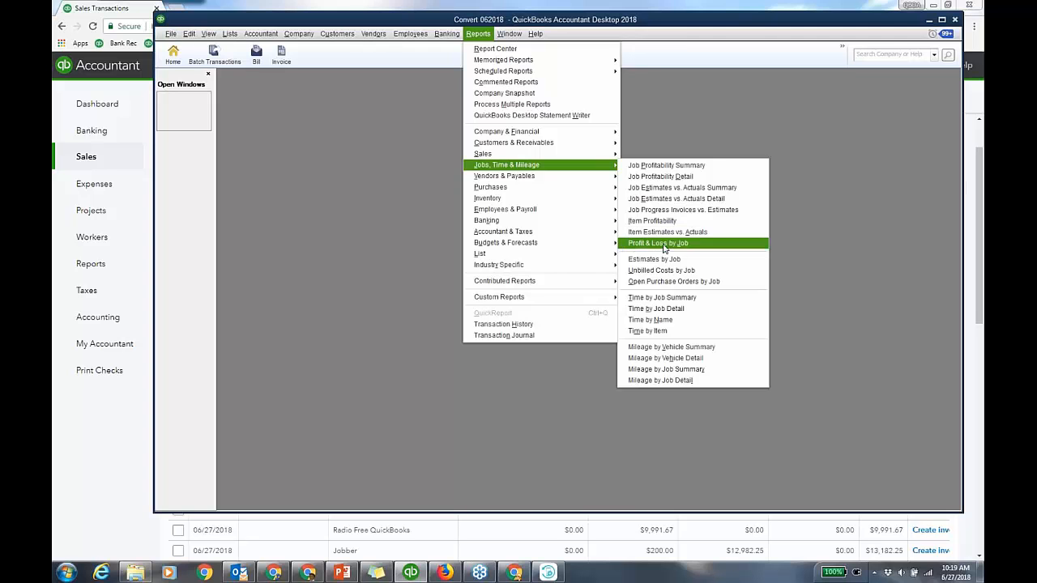
click(693, 200)
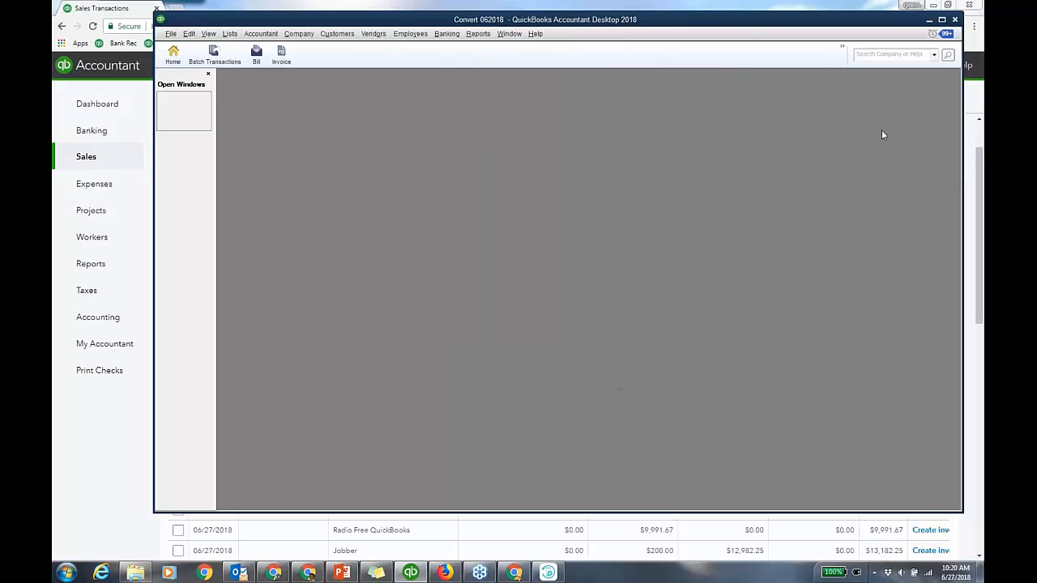
click(929, 22)
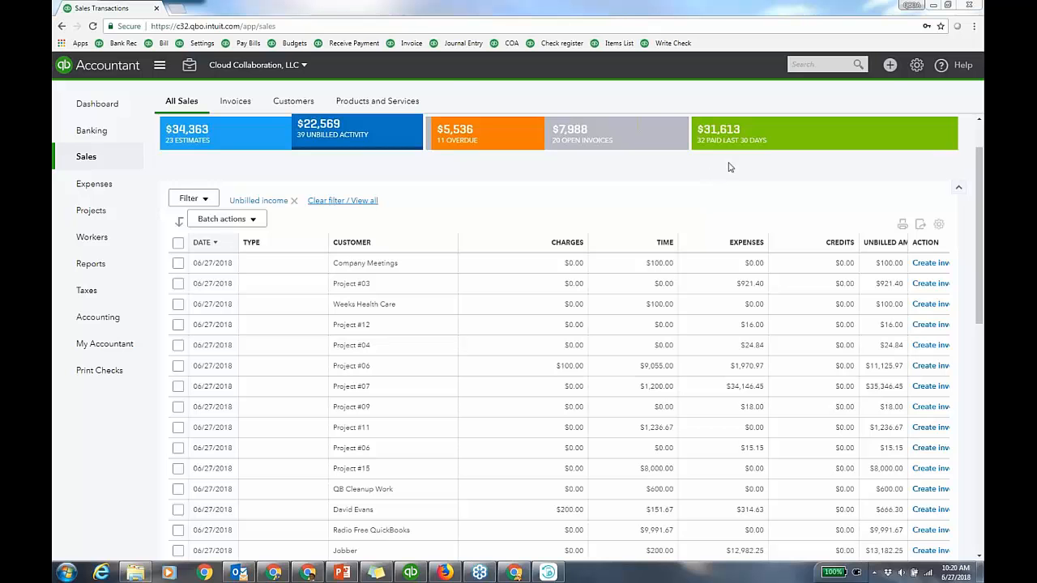
Review the Sales settings and the Projects and Time tracking options in the Advanced settings, and leave the account settings
click(917, 65)
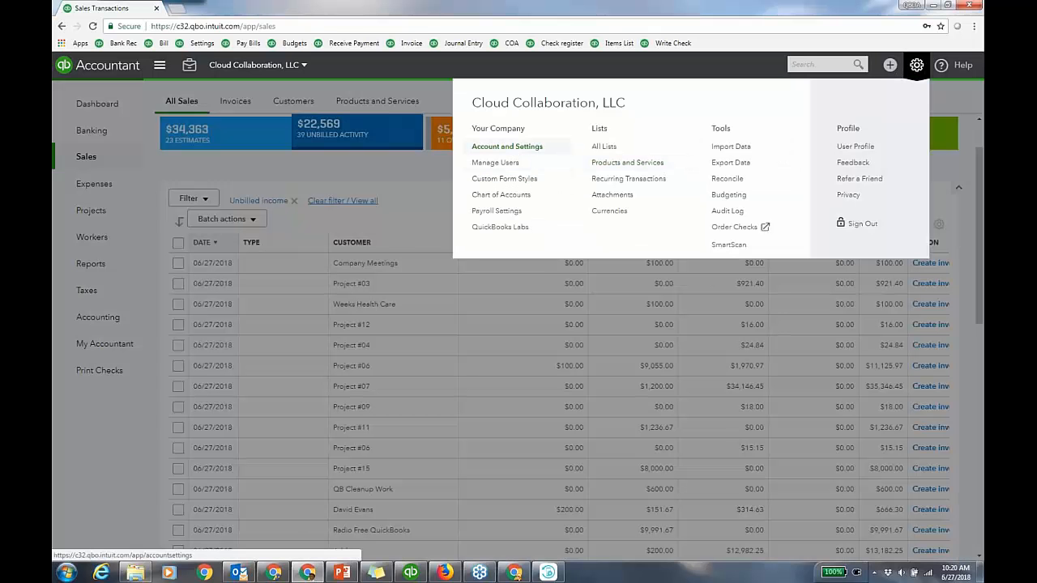
click(507, 146)
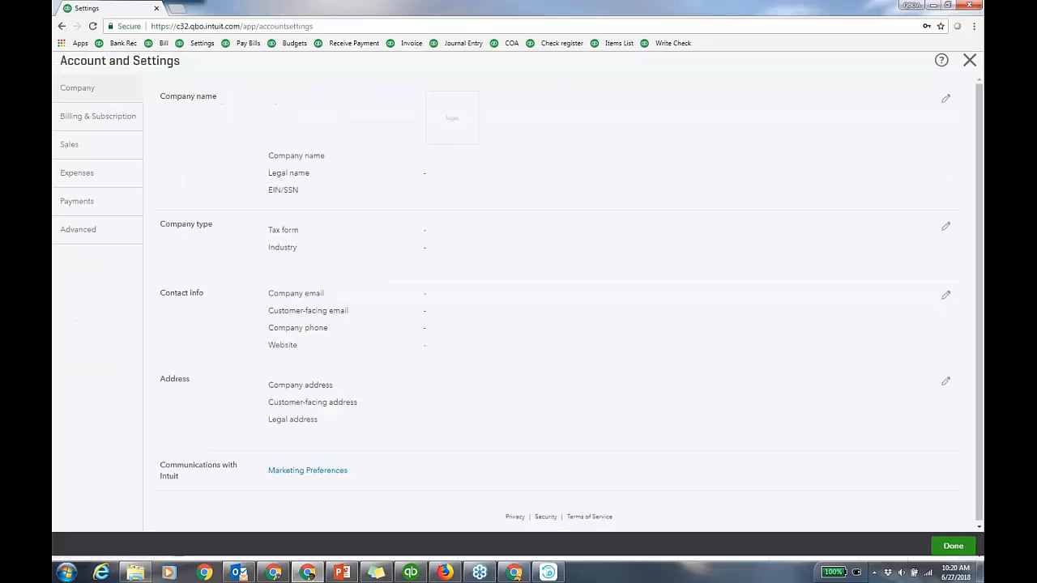
click(98, 159)
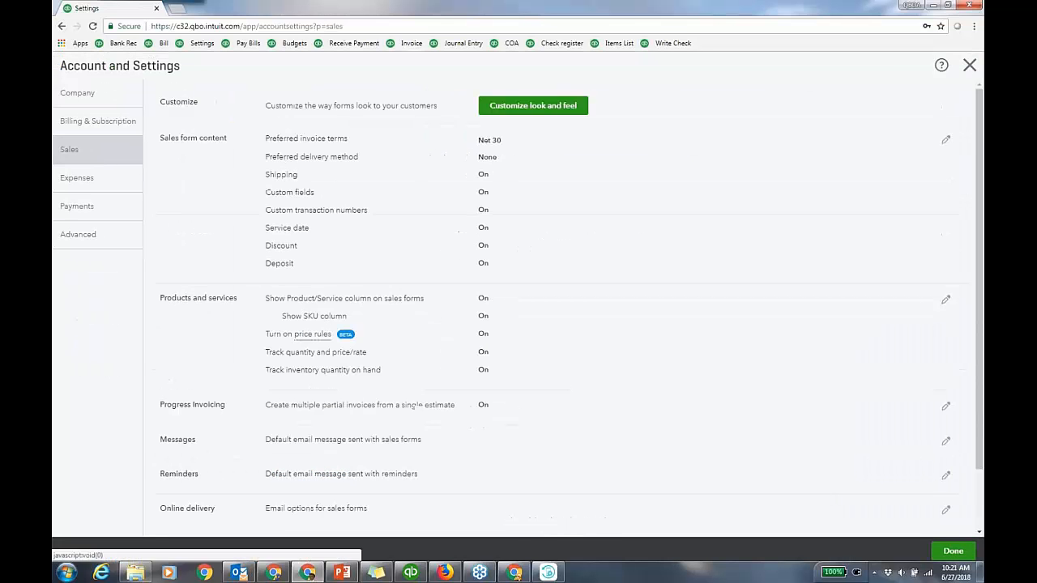
scroll(691, 277, down, 2)
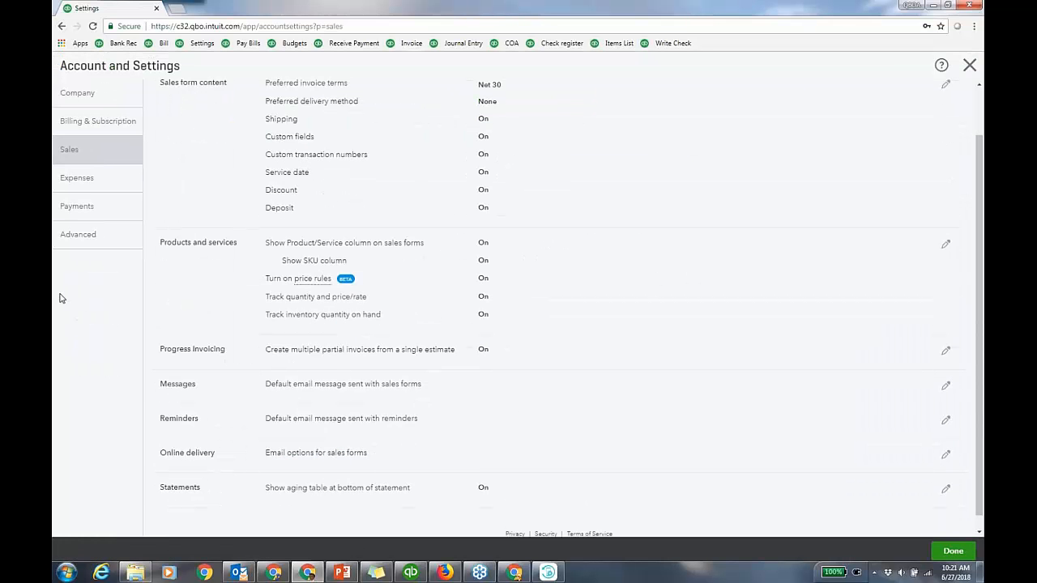
click(78, 234)
scroll(667, 281, down, 2)
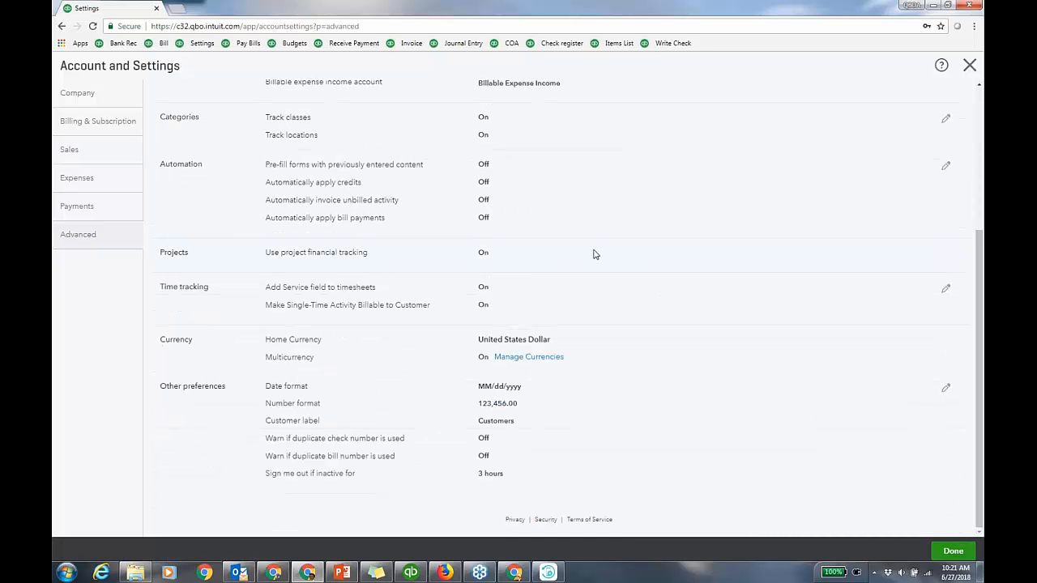
click(970, 67)
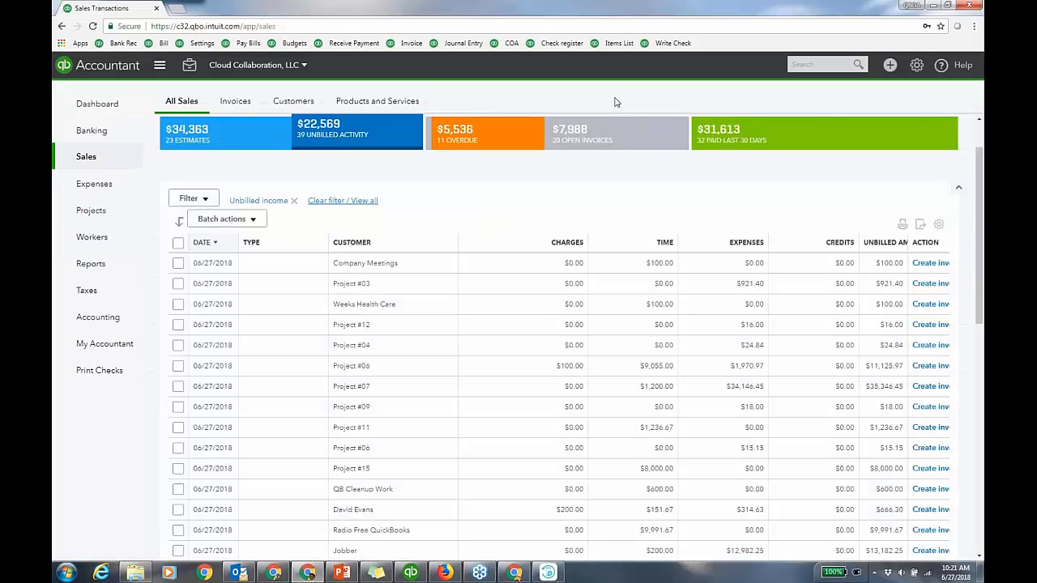
Open the list of in-progress projects for all customers
drag(979, 167, 979, 139)
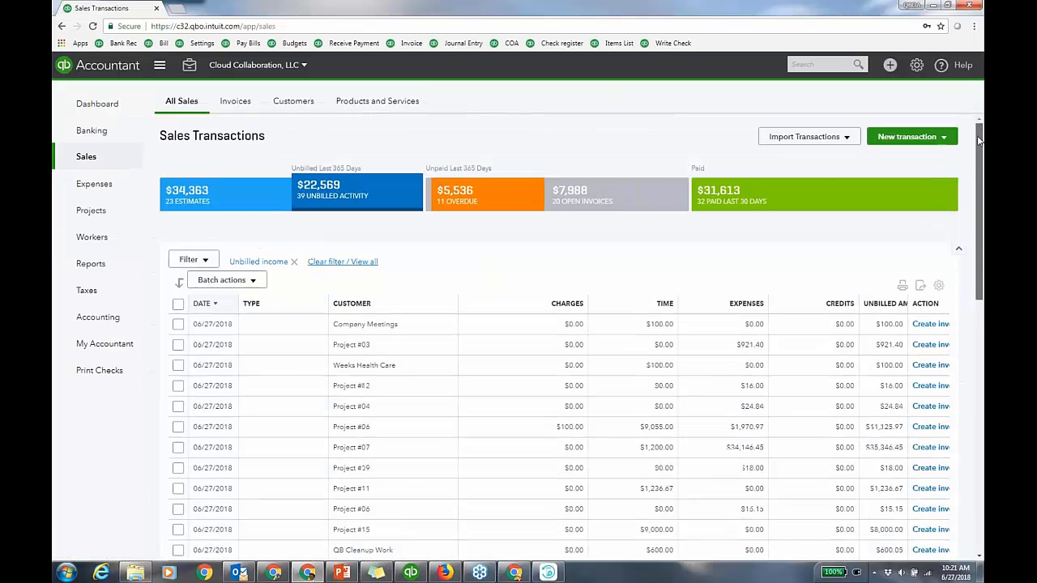
click(89, 209)
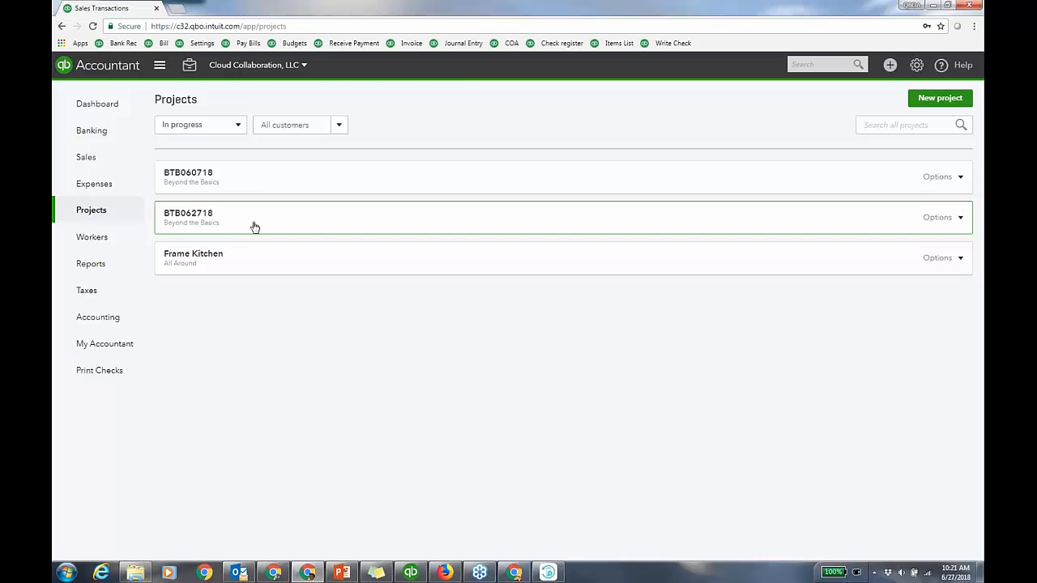
Open the accepted estimate from the transactions of the BTB062718 project
click(314, 224)
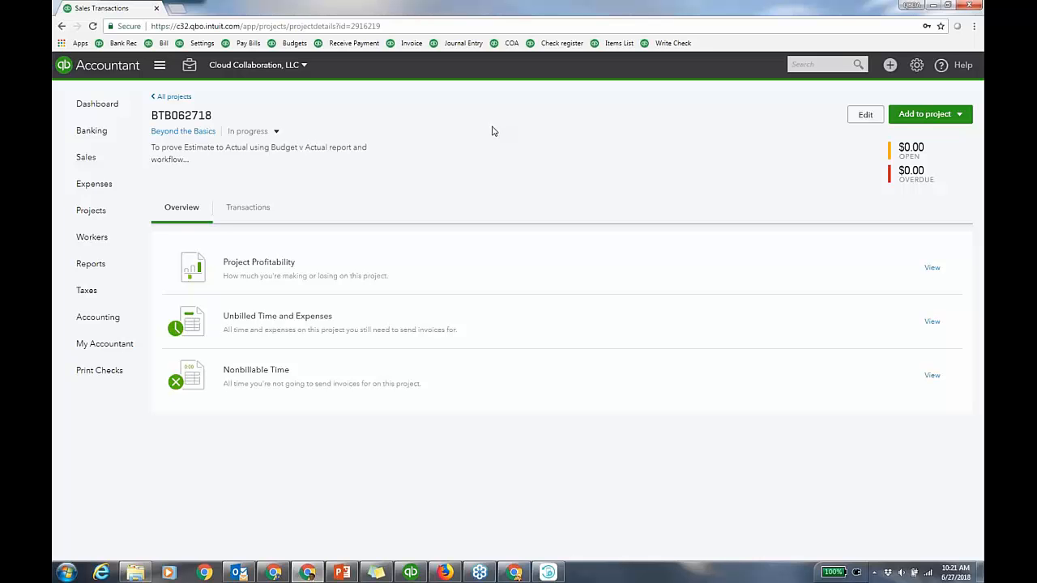
click(267, 210)
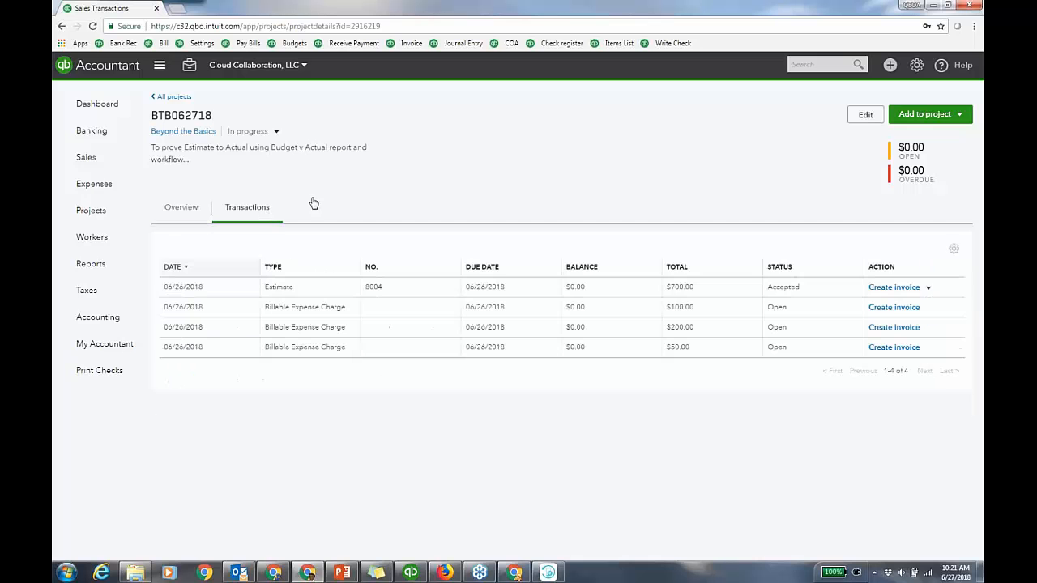
click(436, 284)
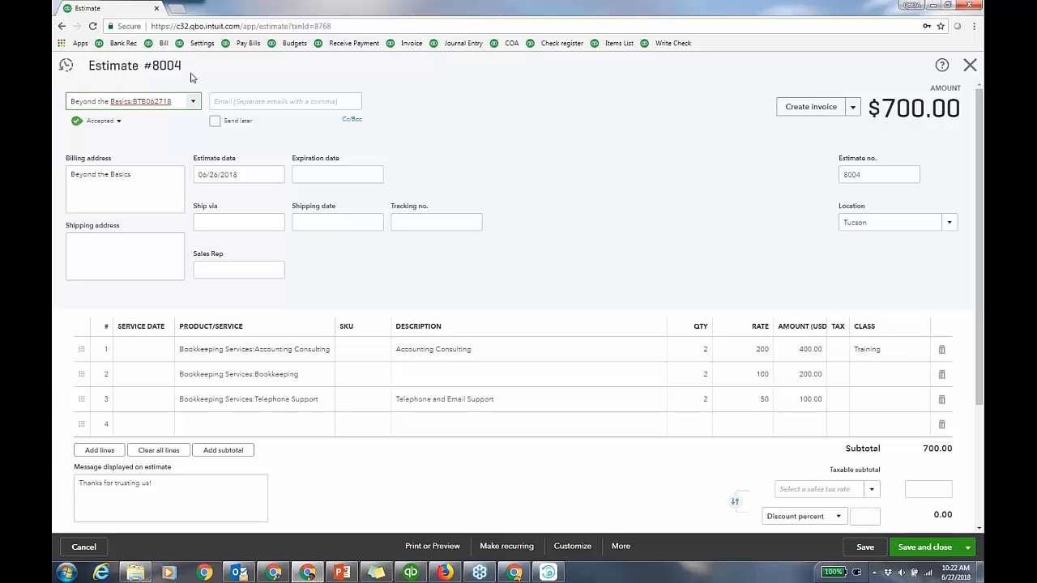
Duplicate the estimate's browser tab, and in the copy leave the estimate for the Products and Services list
right_click(127, 13)
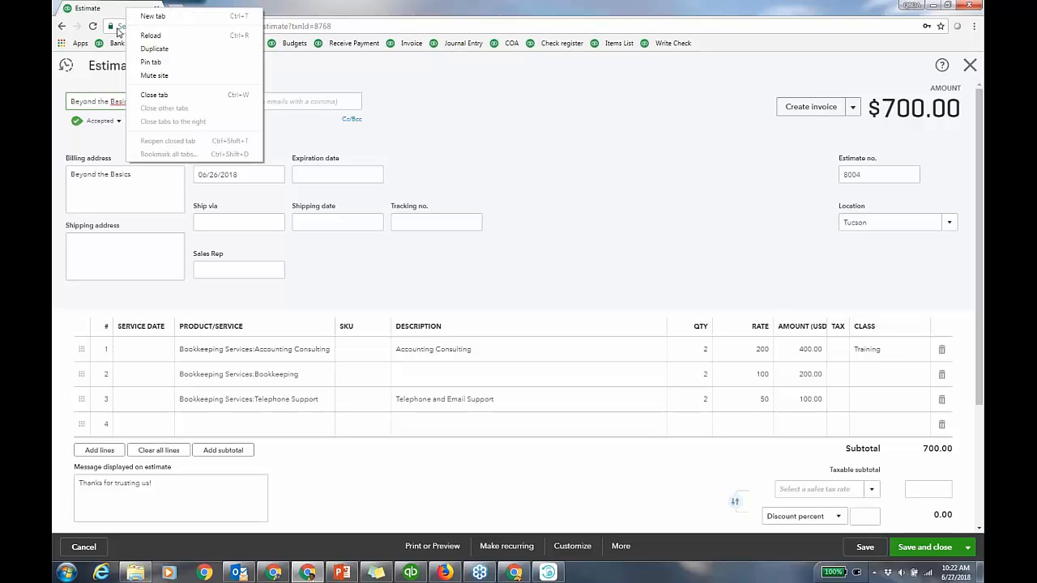
click(153, 48)
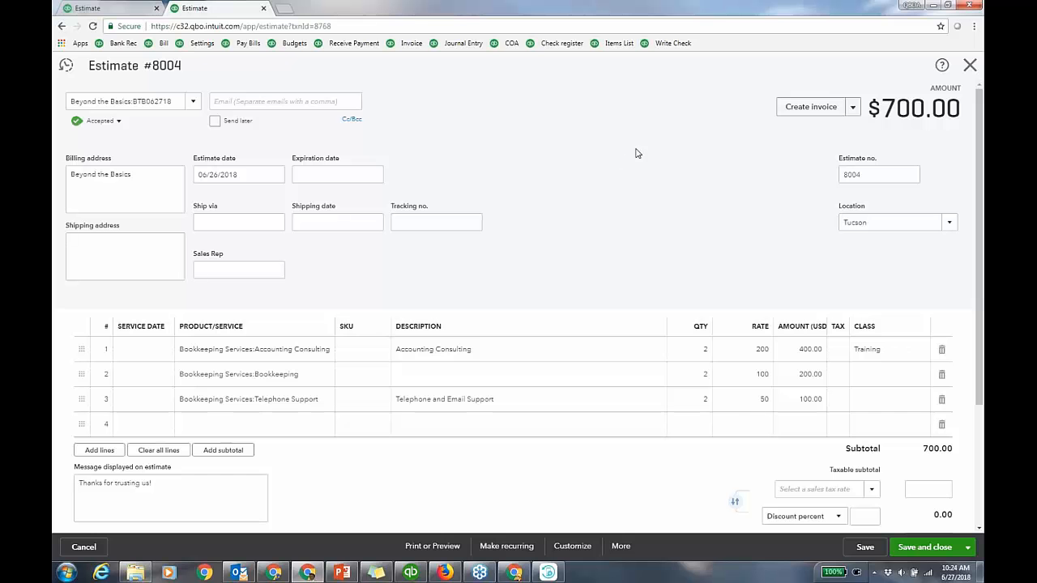
click(970, 65)
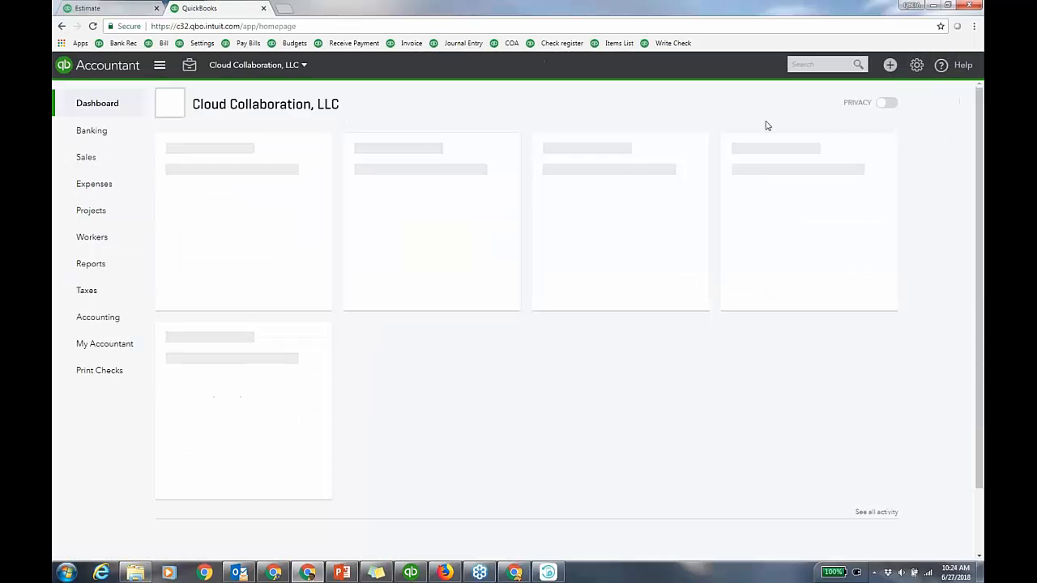
click(916, 66)
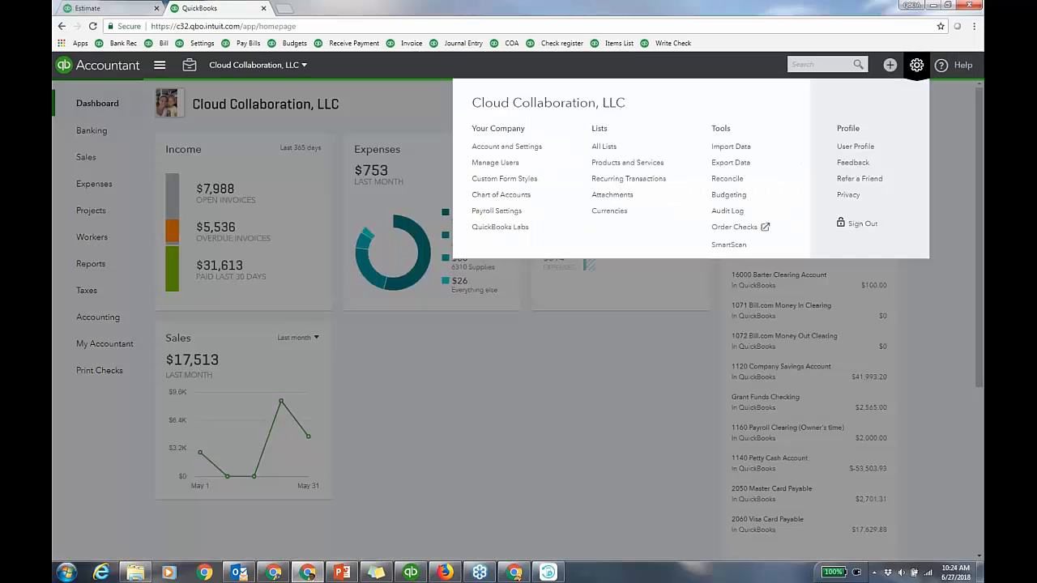
click(624, 163)
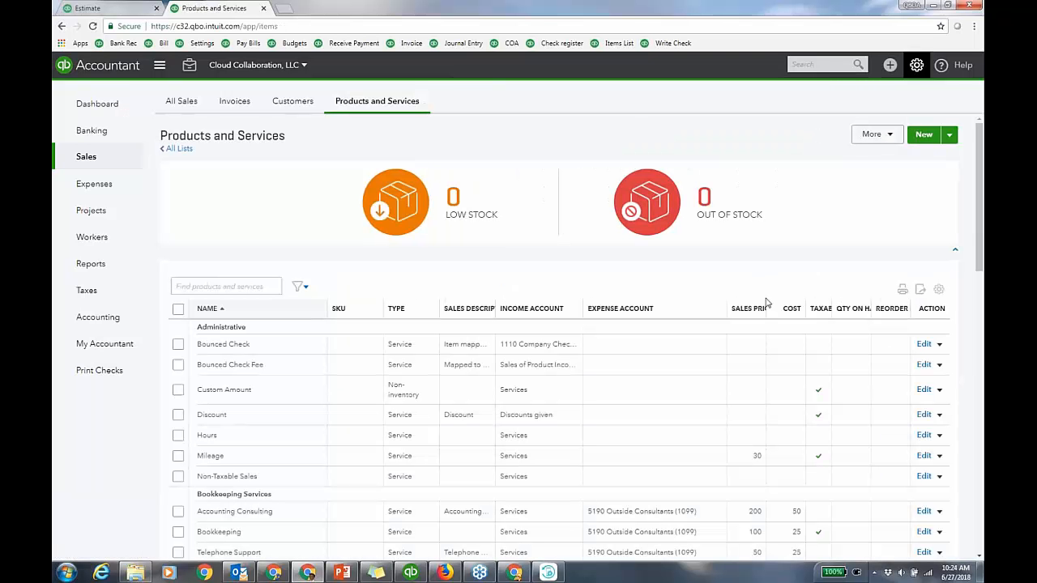
Filter the products and services list by the Bookkeeping Services category
click(306, 289)
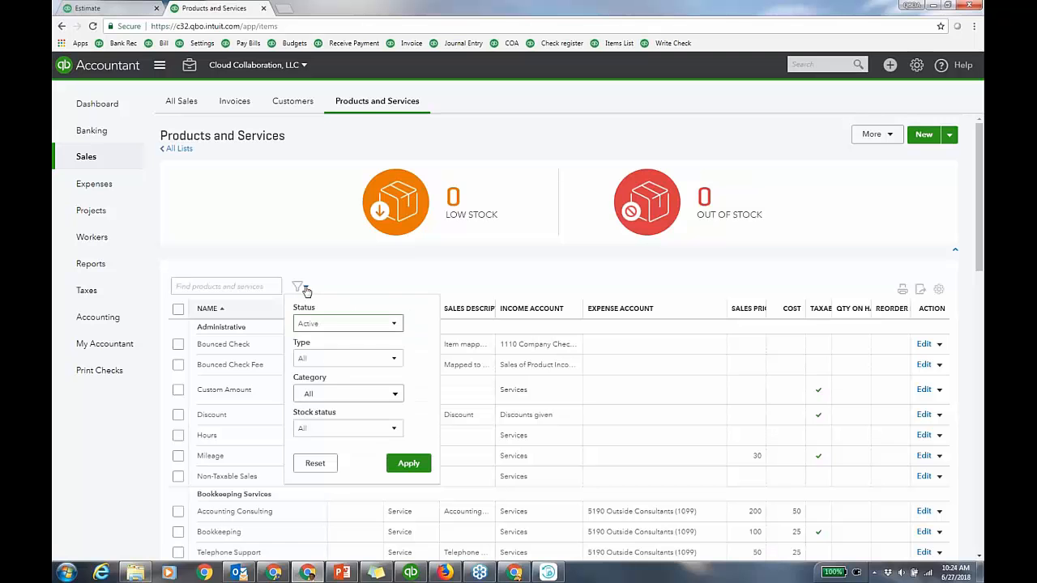
click(379, 397)
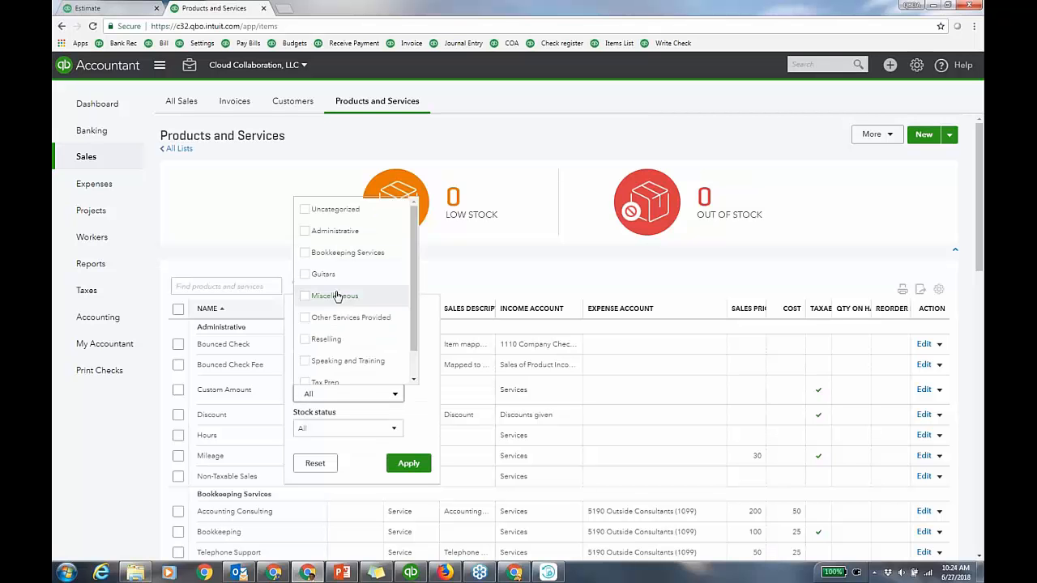
click(306, 253)
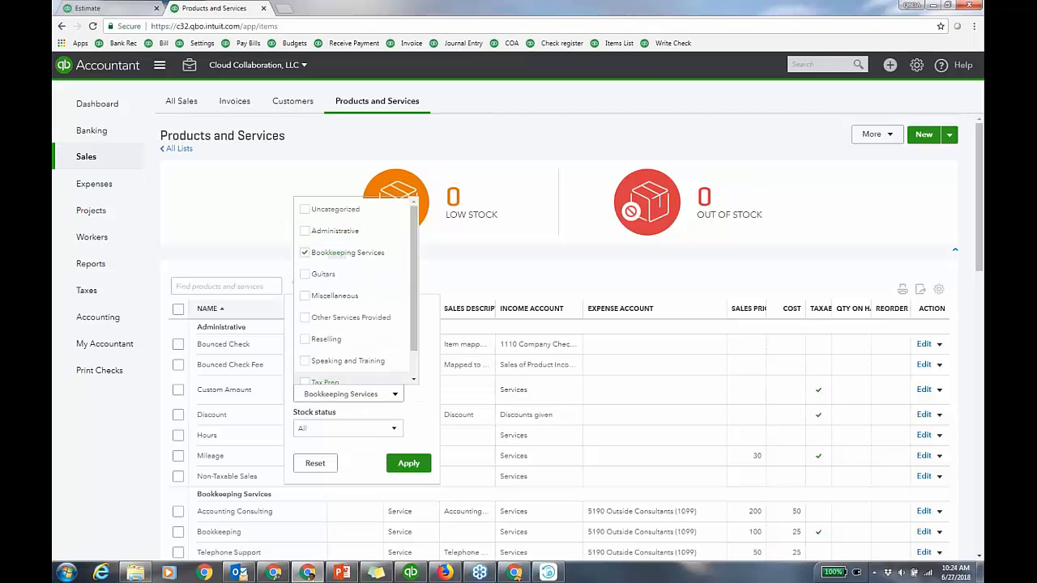
click(407, 463)
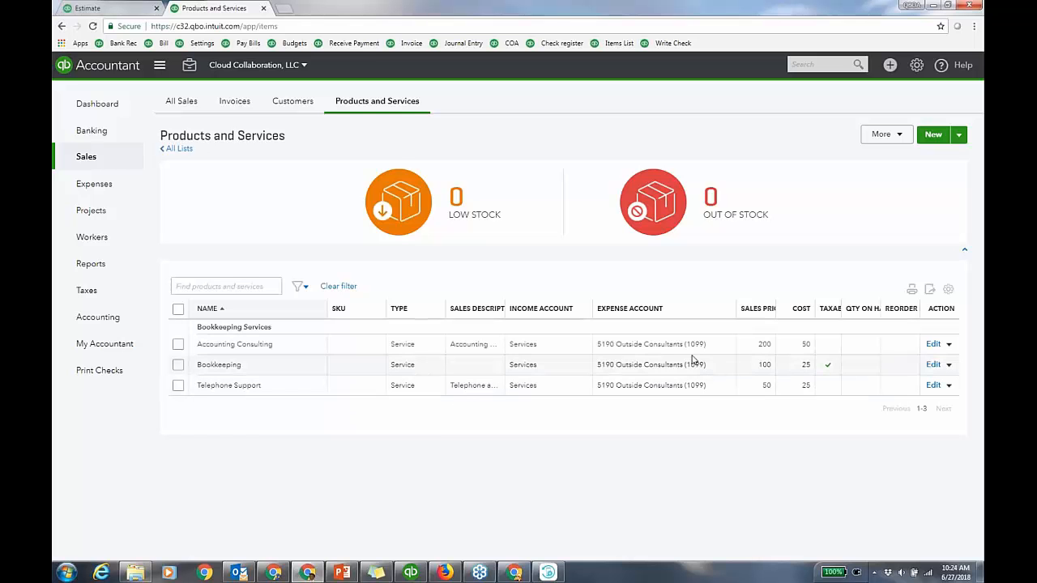
Review the sales and purchasing information of the Accounting Consulting service, collapse its price rules, and close it without saving
click(934, 345)
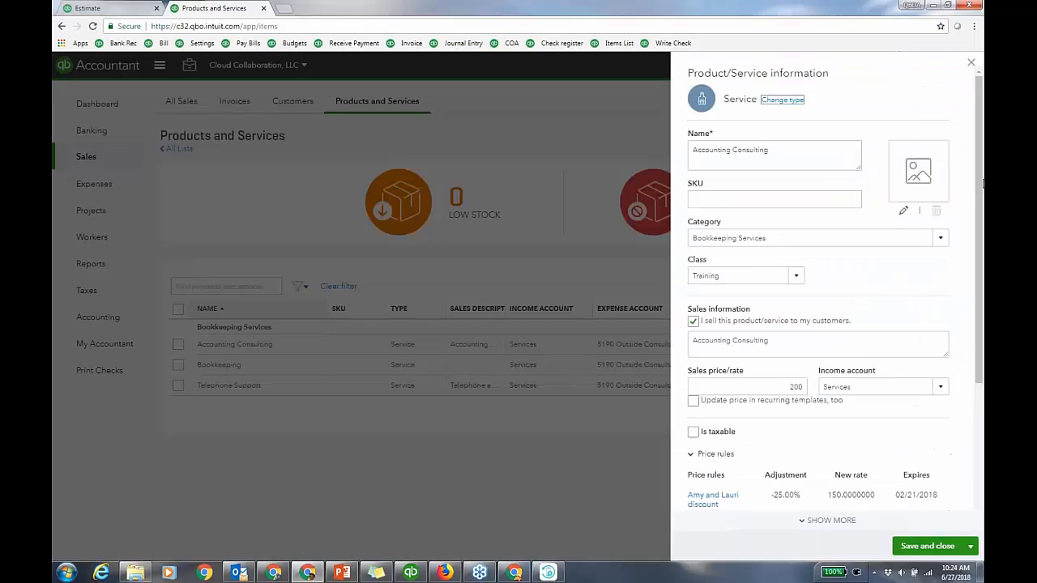
drag(983, 184, 983, 234)
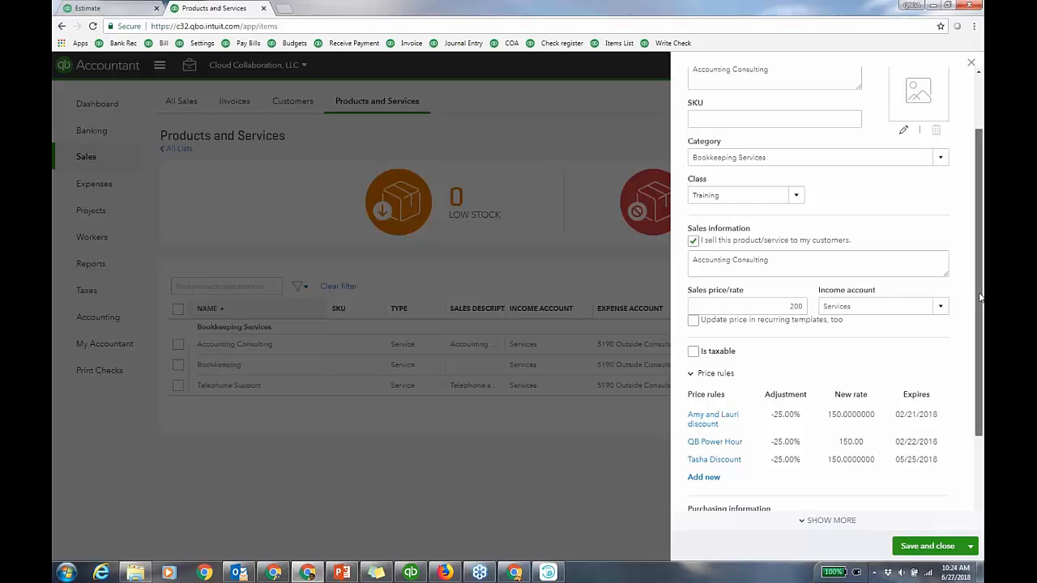
scroll(978, 296, down, 1)
click(692, 319)
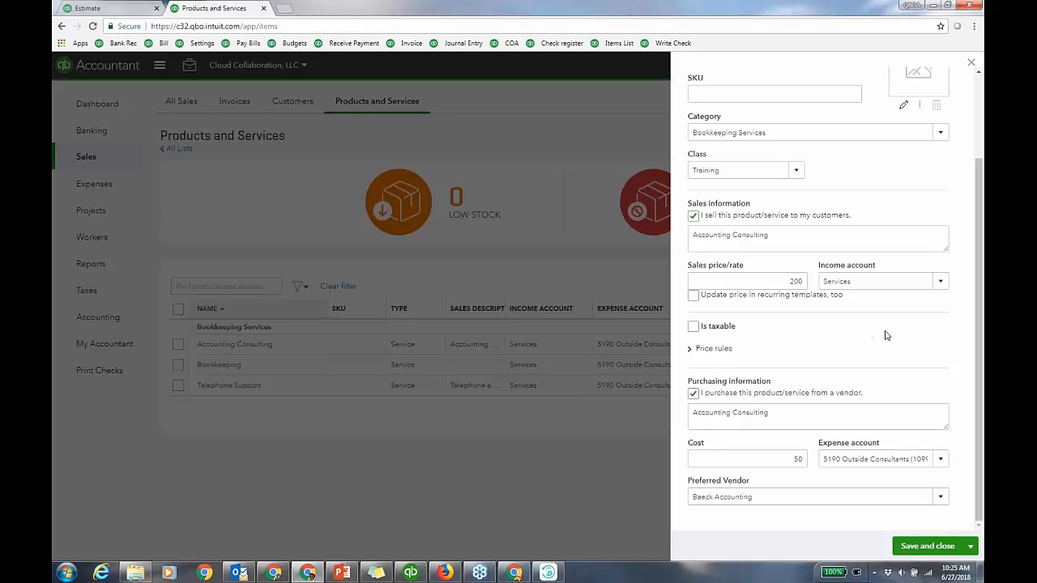
click(971, 64)
Switch to QuickBooks Desktop and examine the Accounting Consulting item's purchase and sales information, leaving it without changes
click(411, 573)
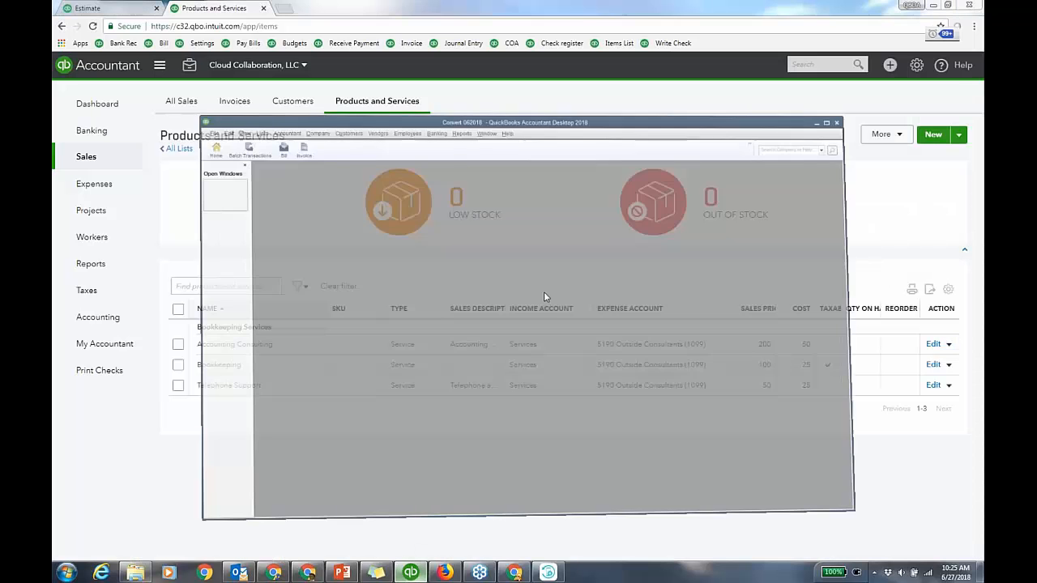
click(230, 33)
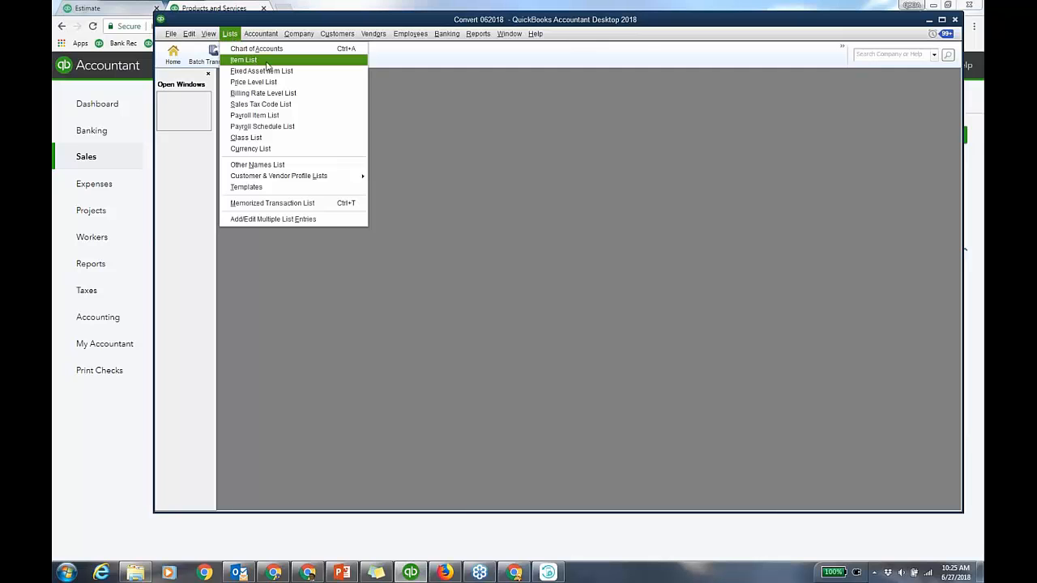
click(243, 59)
right_click(463, 191)
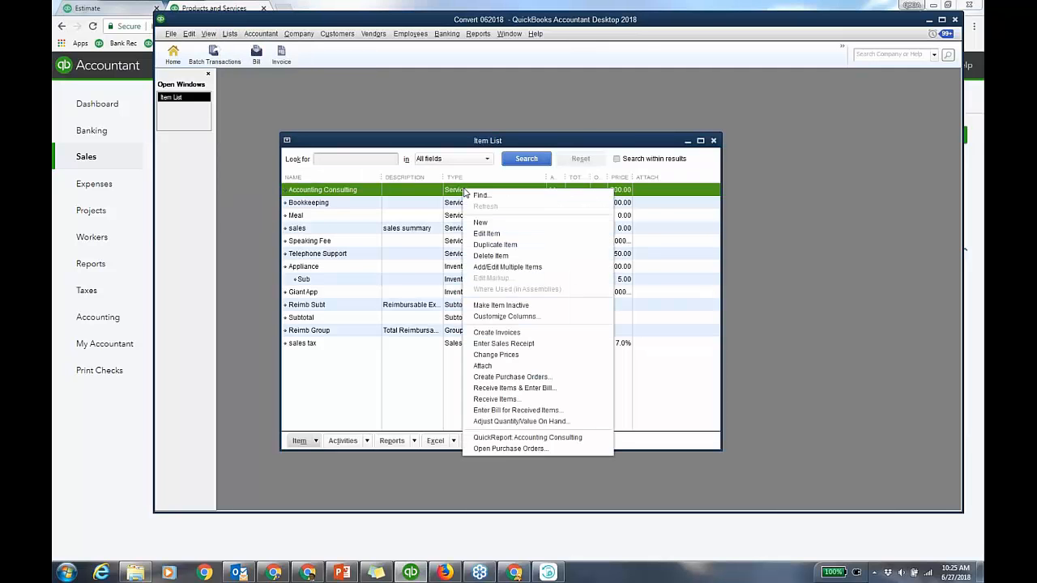
click(559, 230)
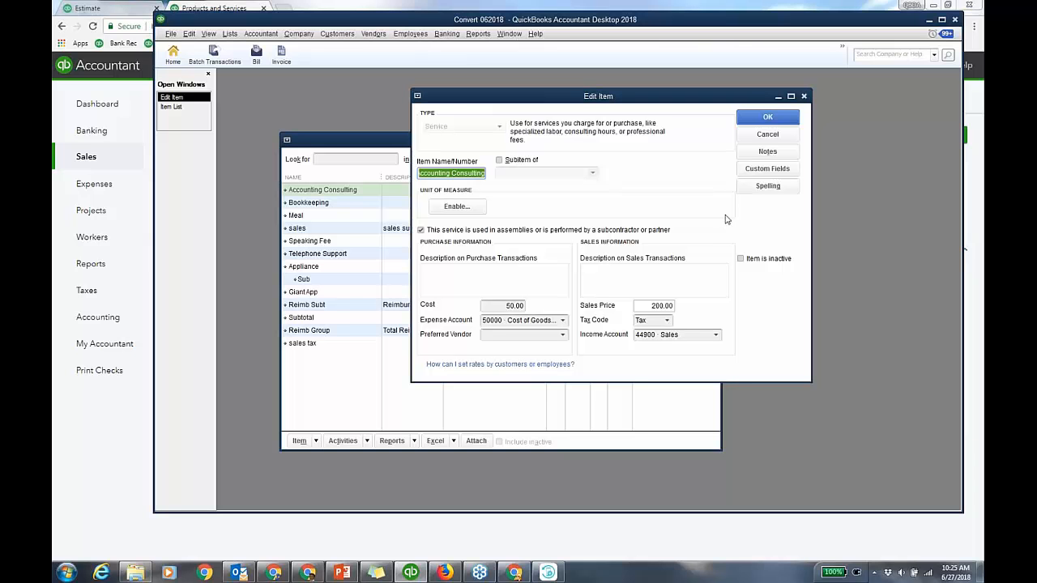
click(766, 135)
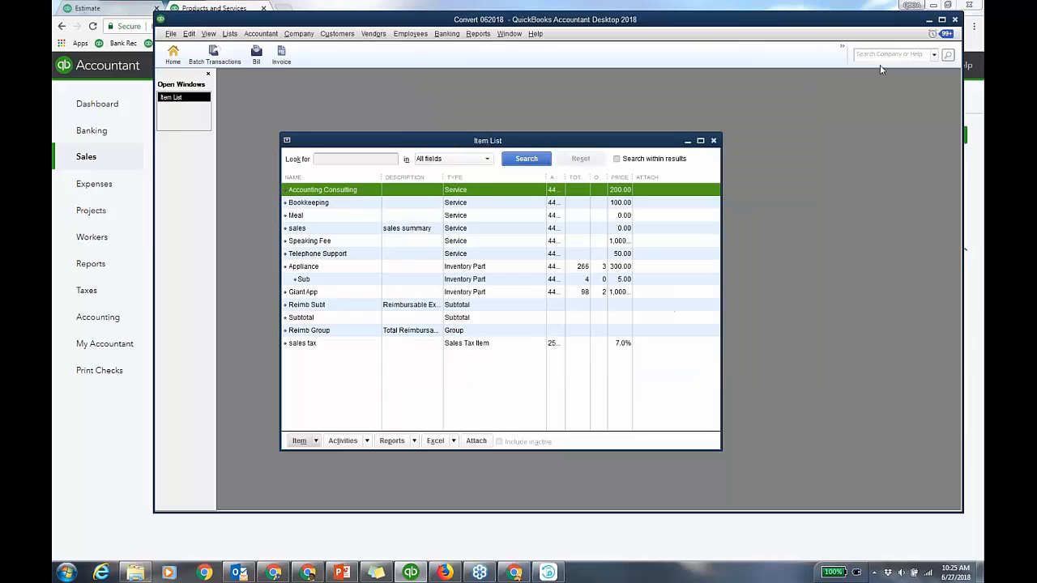
Return to QuickBooks Online, recheck the project estimate, and go back to the products and services list
click(930, 22)
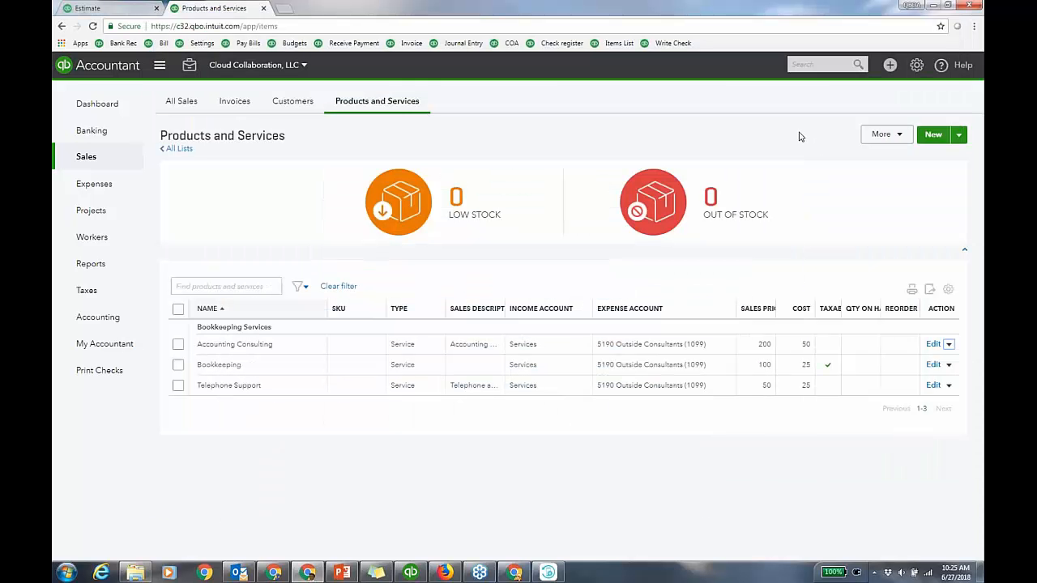
click(87, 9)
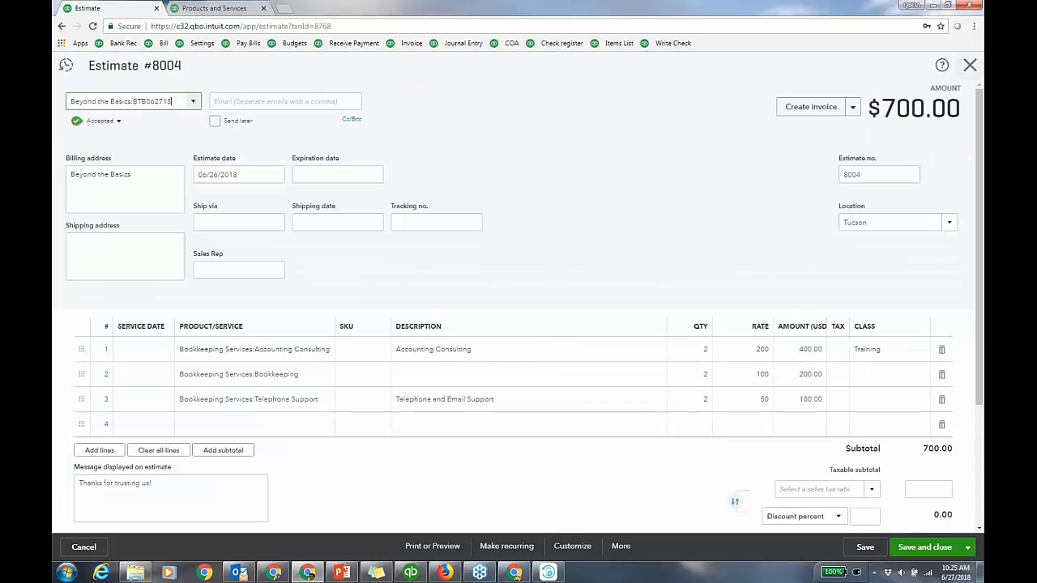
click(241, 9)
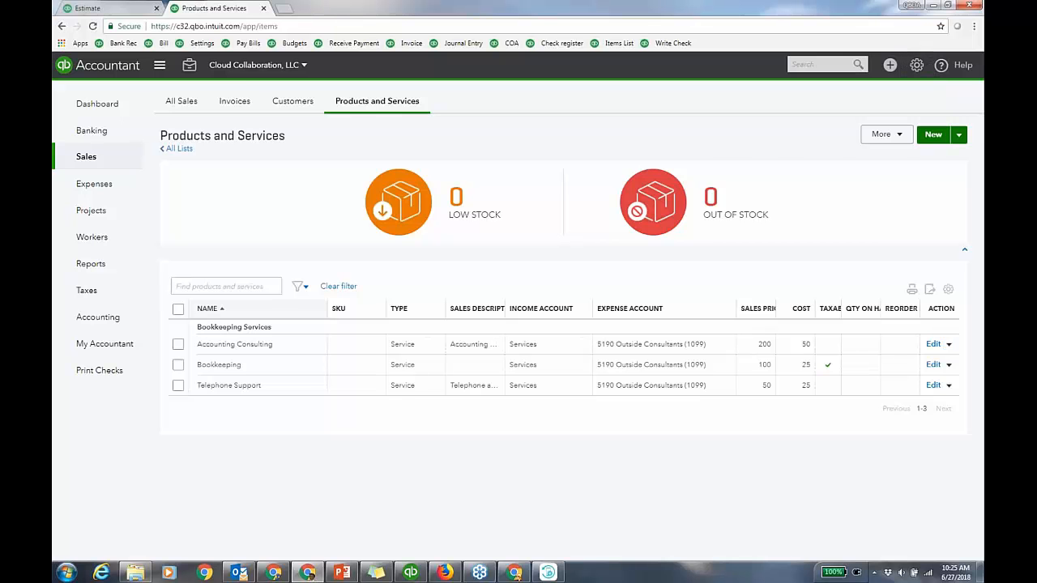
Start a new service item, mark it as purchased from a vendor, view the available item types, and discard the item
click(933, 134)
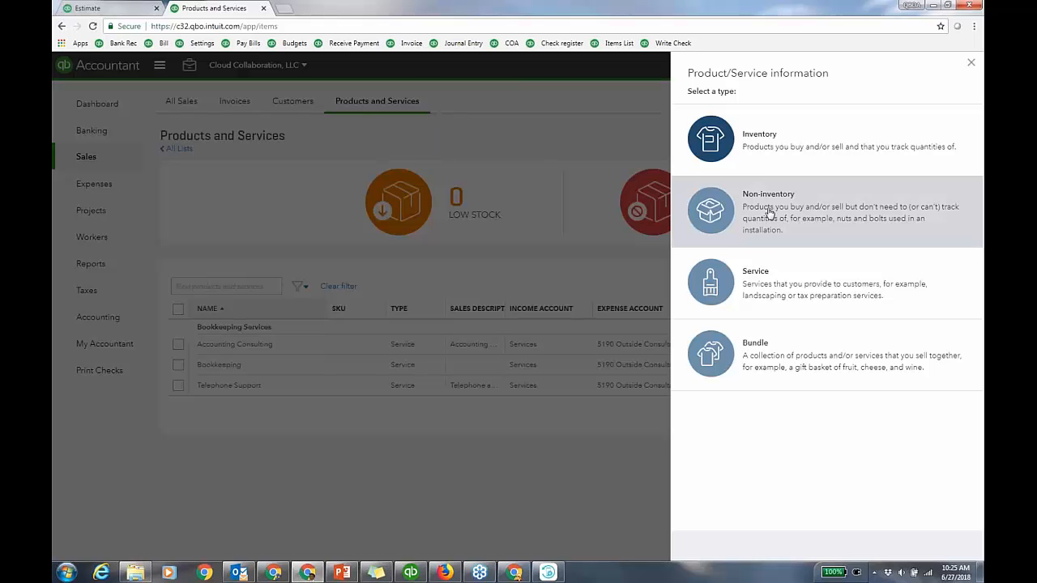
click(811, 270)
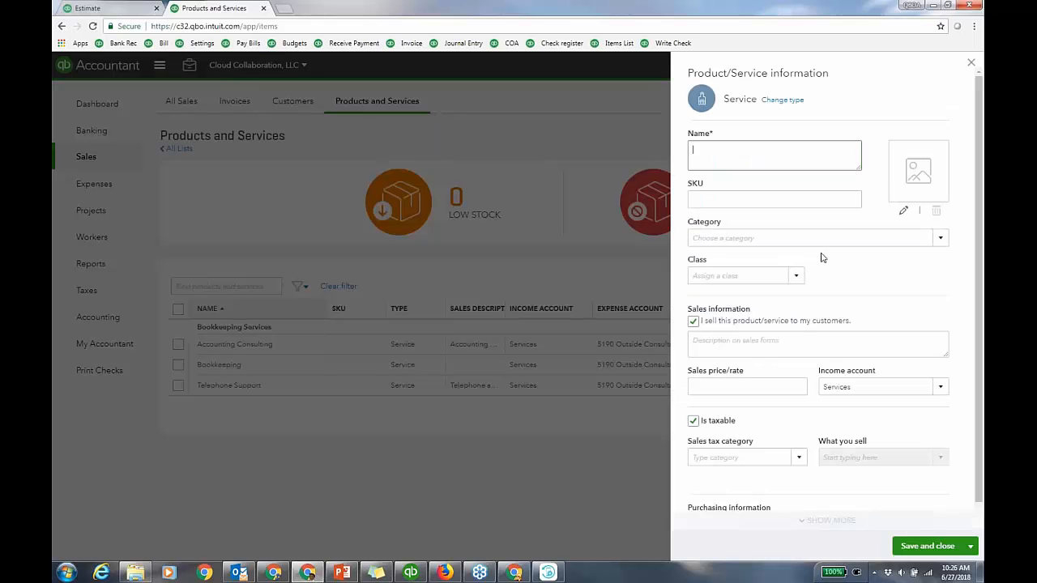
scroll(861, 319, down, 1)
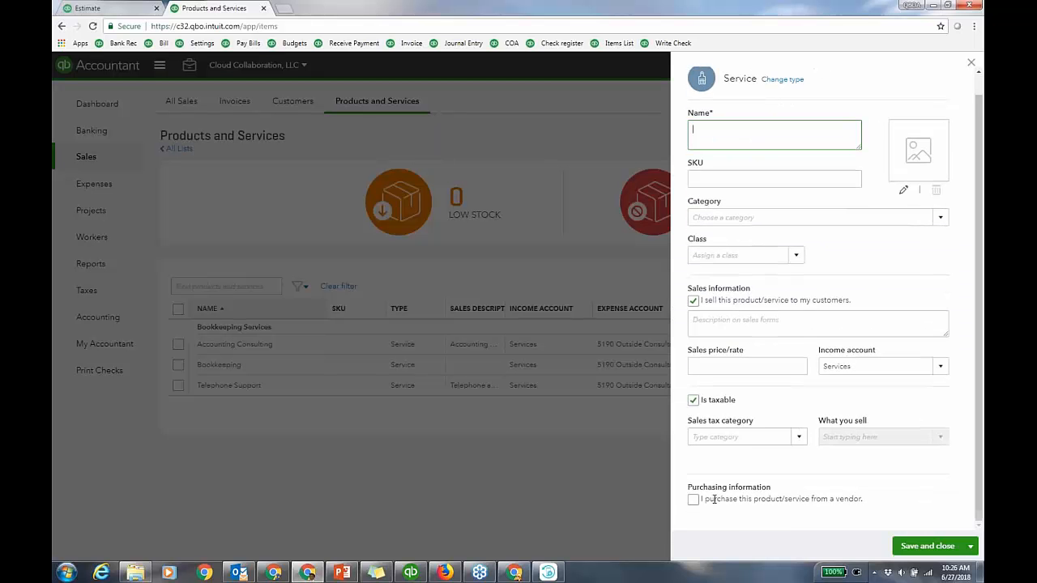
click(694, 500)
scroll(880, 250, down, 3)
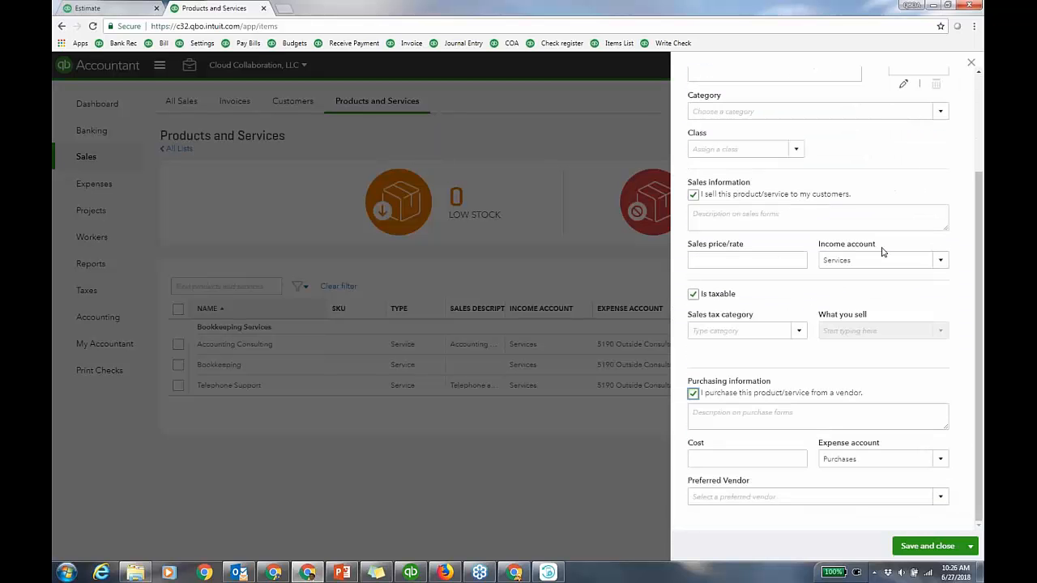
scroll(883, 252, up, 3)
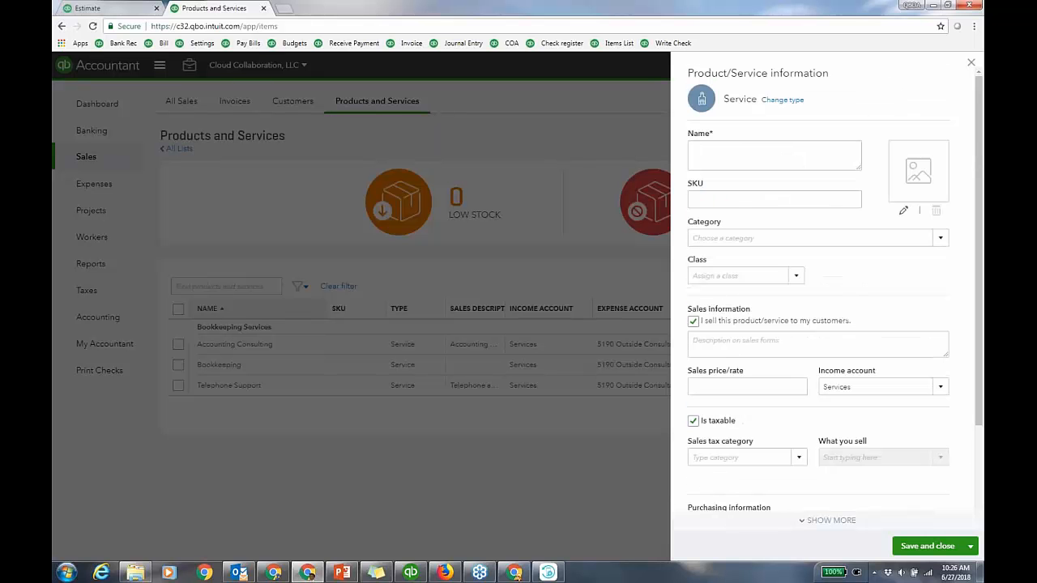
click(778, 100)
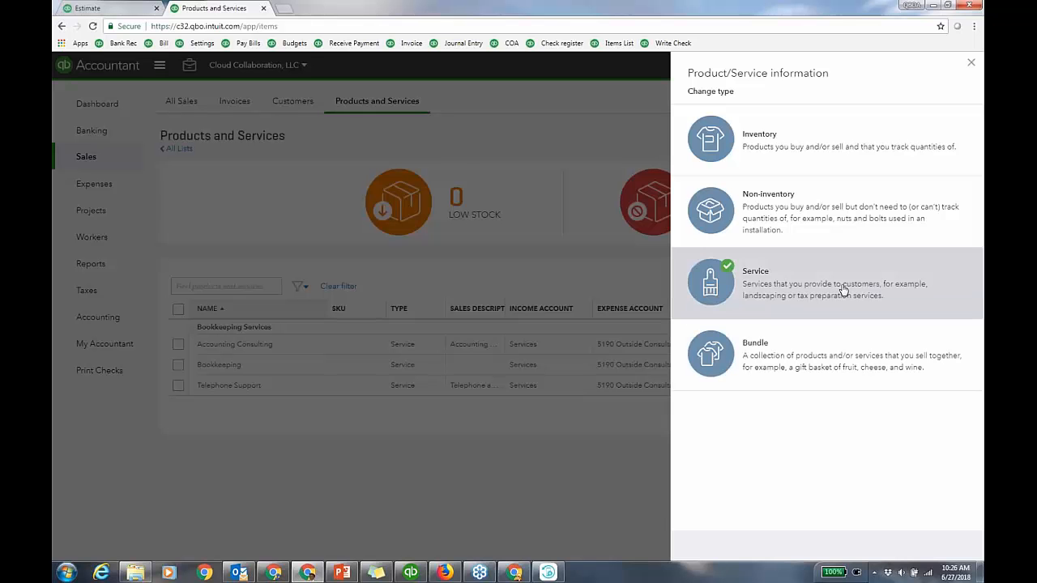
click(971, 65)
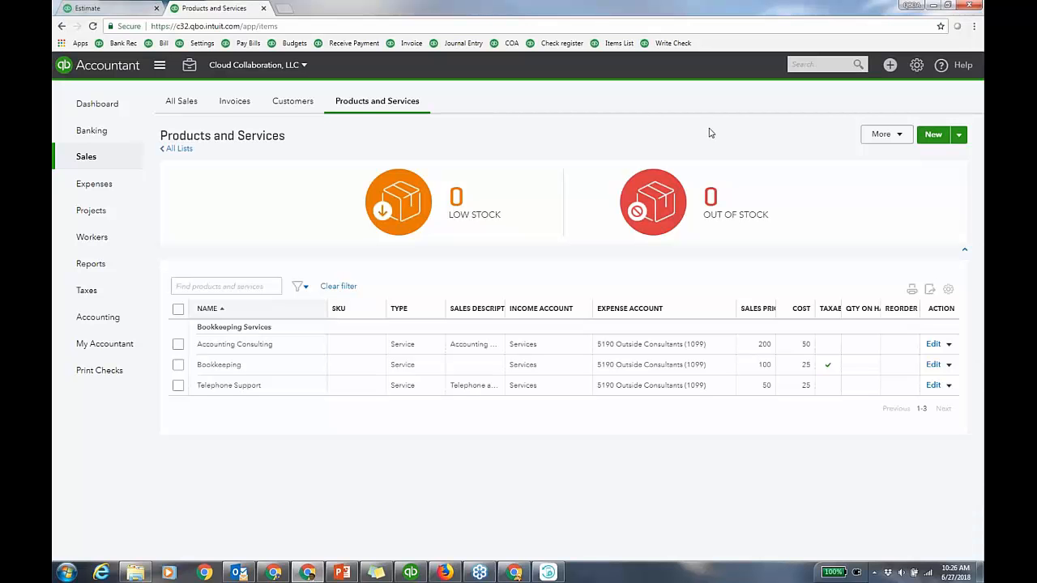
Open the company's list of budgets
click(917, 65)
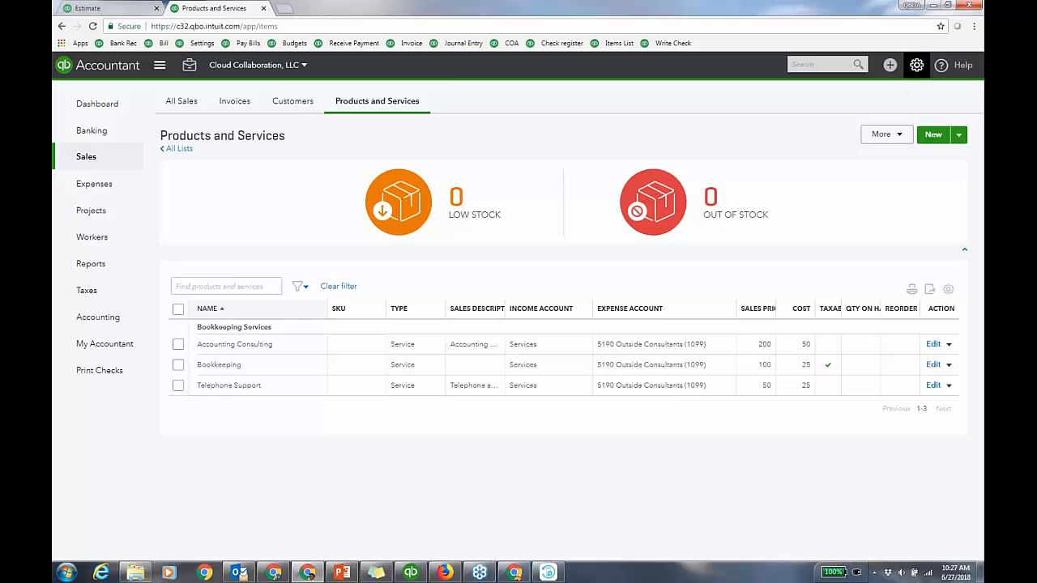
click(916, 65)
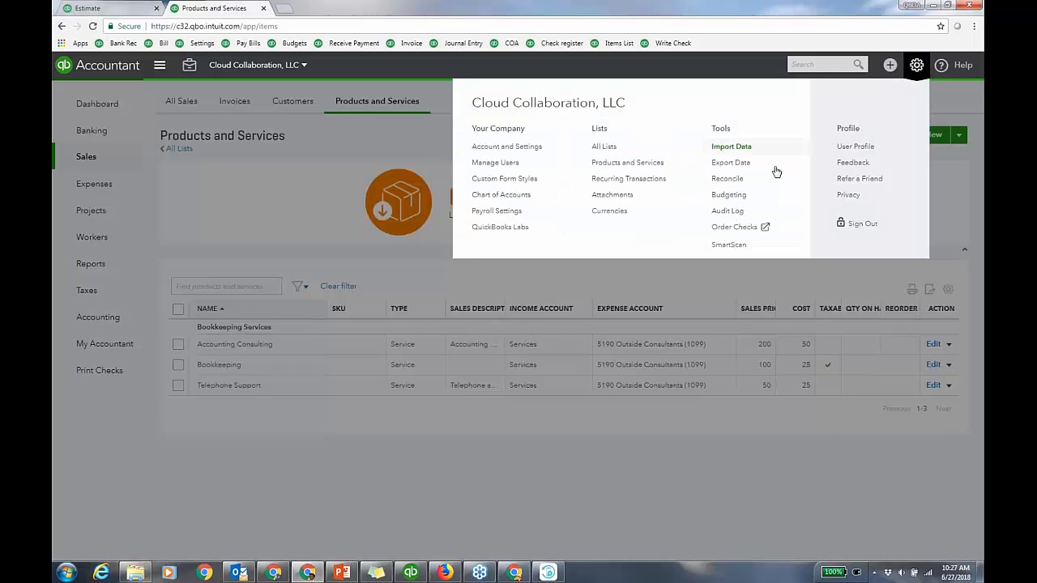
click(729, 196)
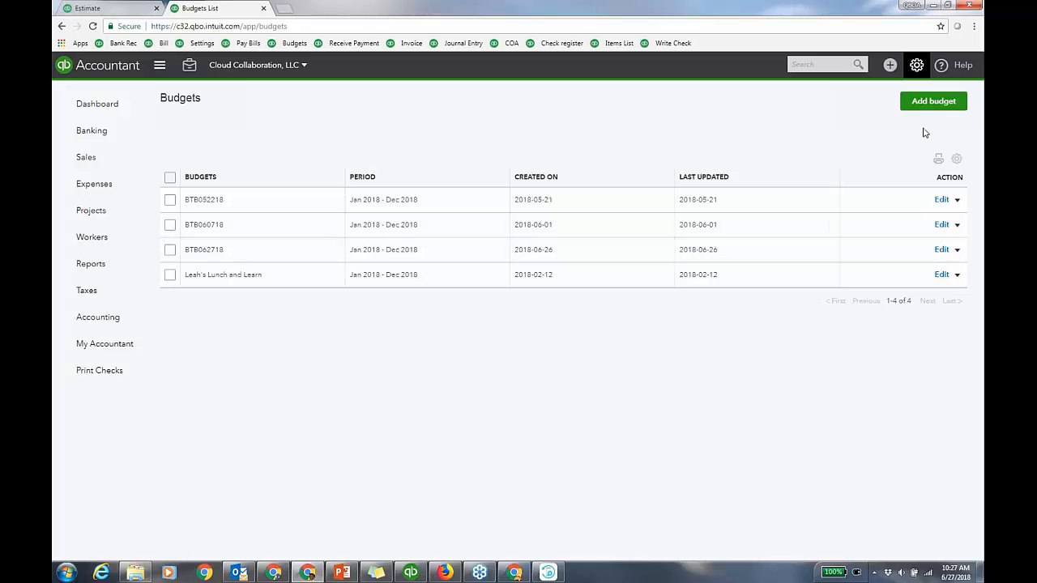
Start a new budget with a Yearly interval, subdivided by Customer
click(945, 103)
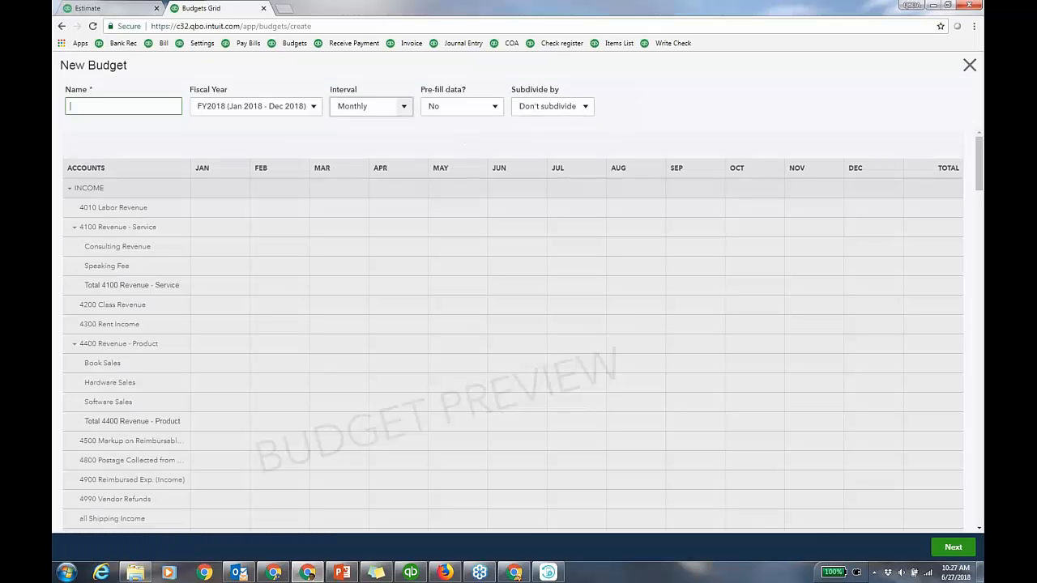
click(403, 106)
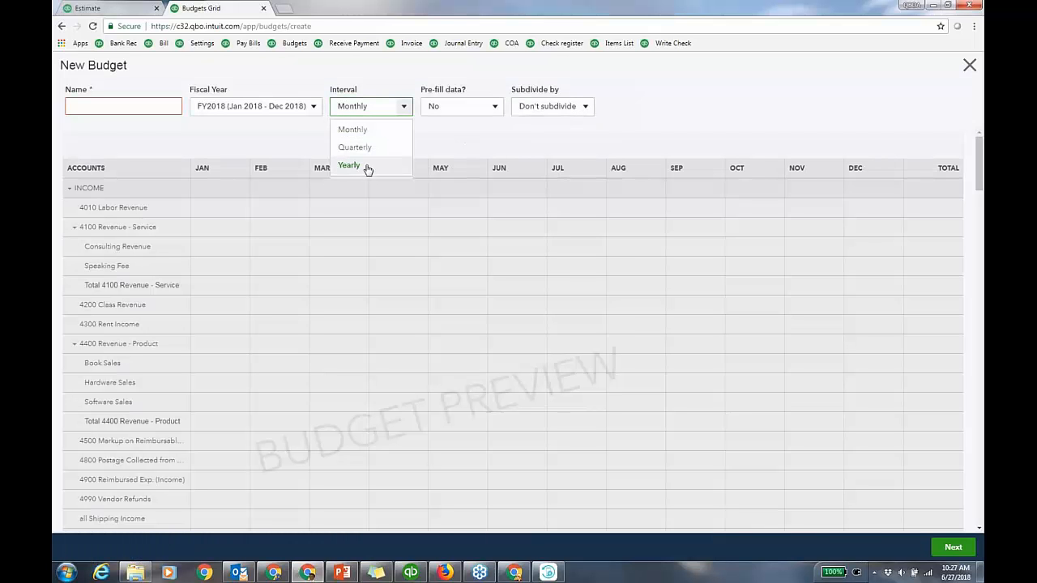
click(367, 168)
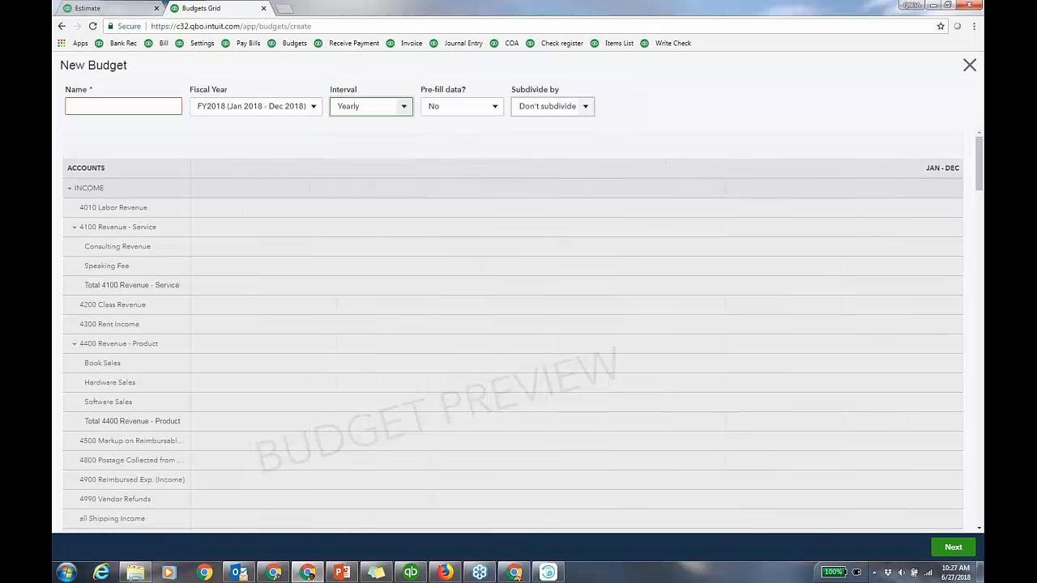
click(585, 106)
click(554, 148)
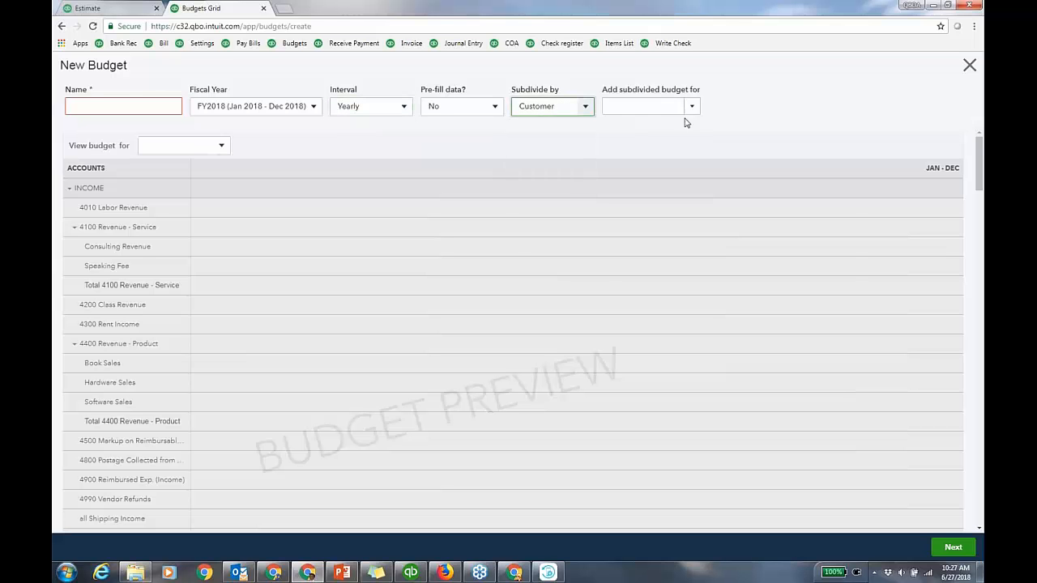
Browse the customers and projects available for the subdivided budget, and discard the new budget without saving
click(693, 109)
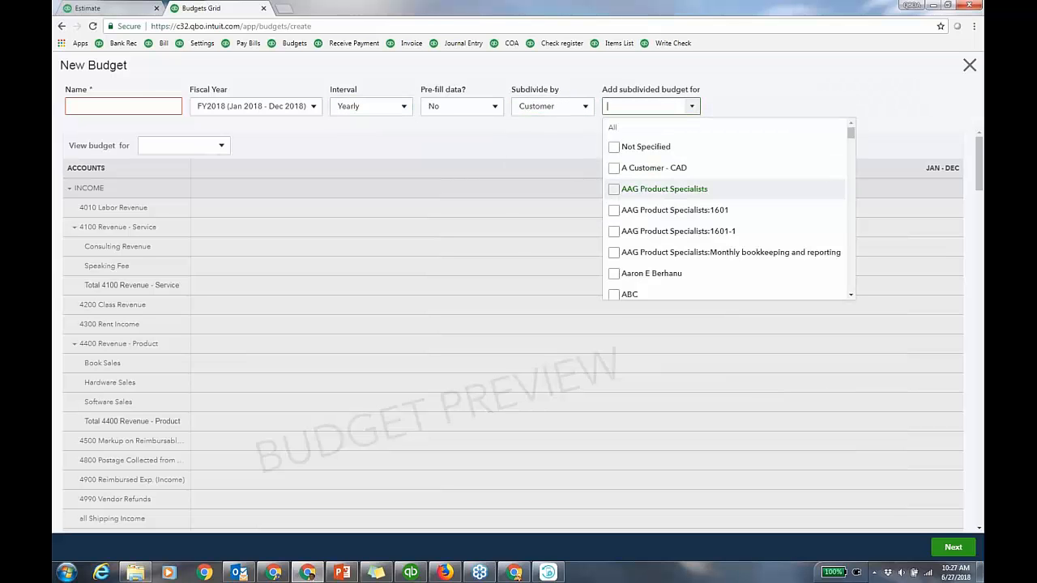
drag(851, 133, 852, 142)
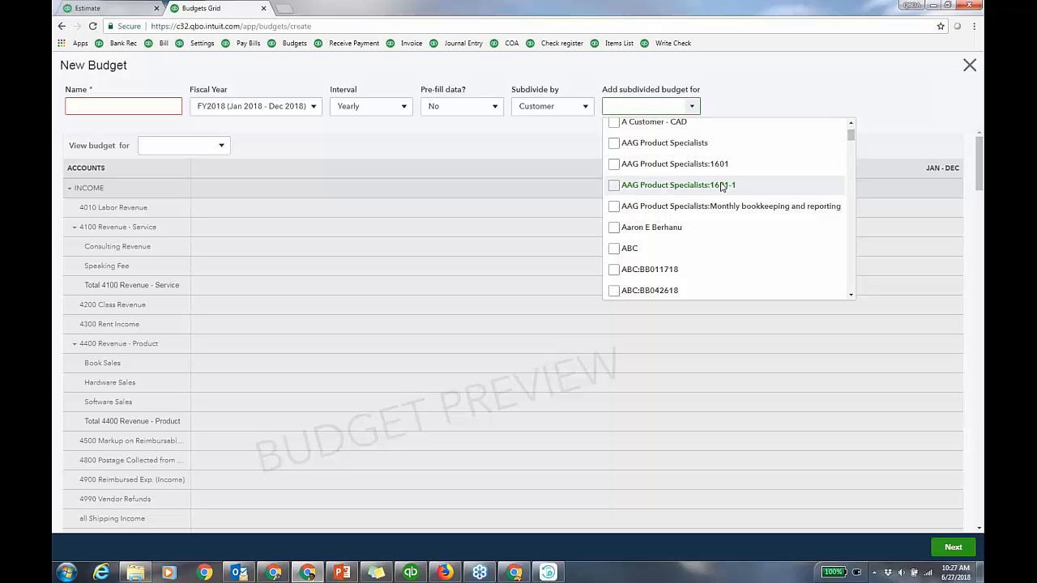
drag(850, 142, 854, 174)
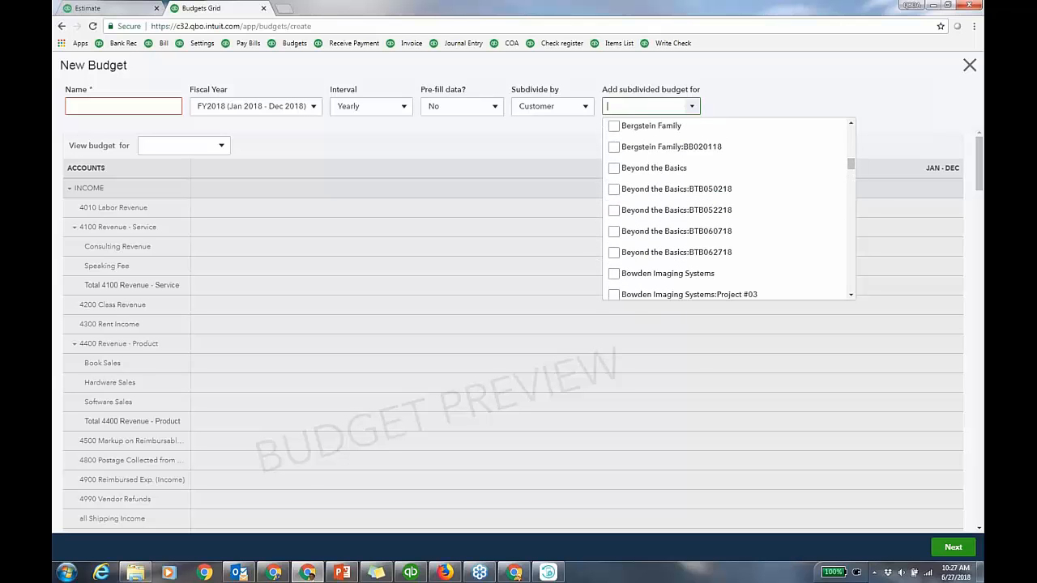
click(922, 89)
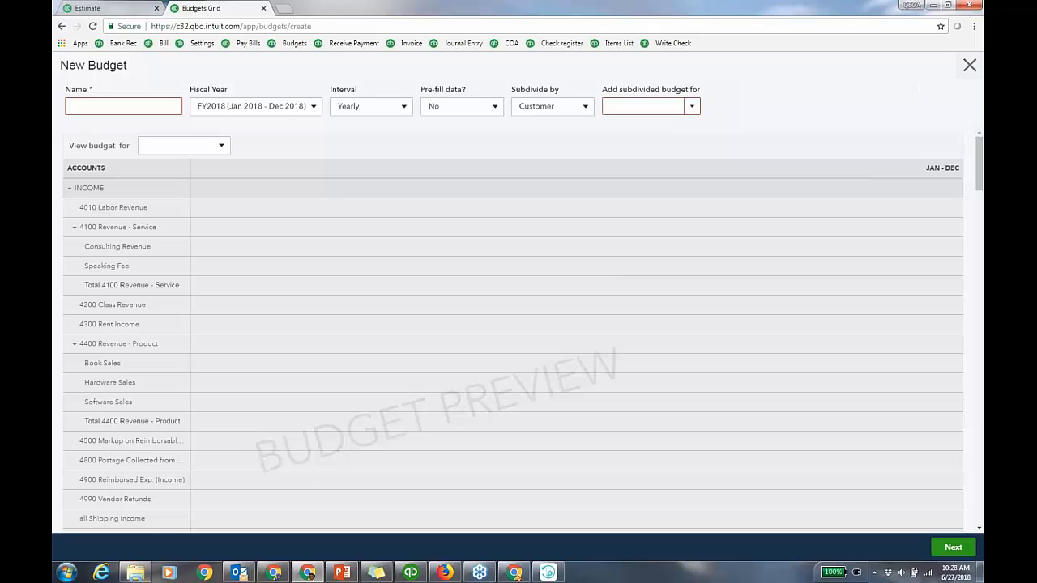
click(969, 65)
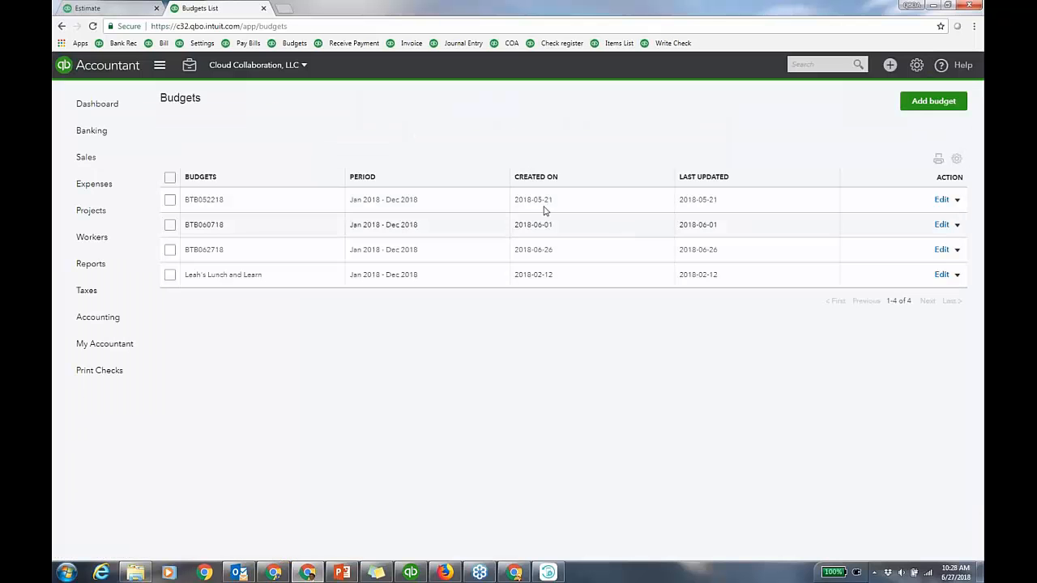
Run the Budget Overview report for the BTB062718 budget and duplicate the report in a second browser tab
click(957, 251)
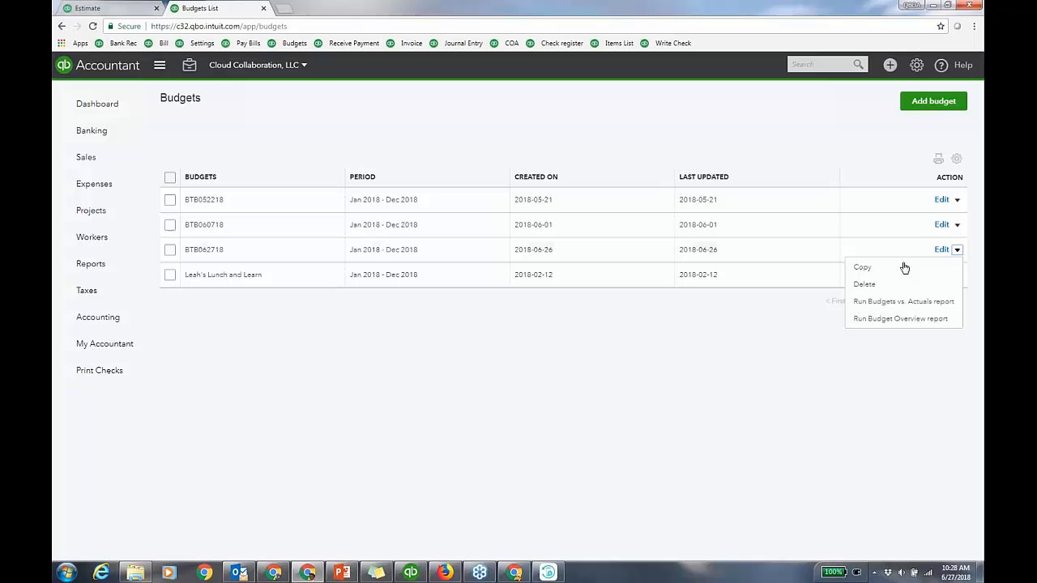
click(901, 320)
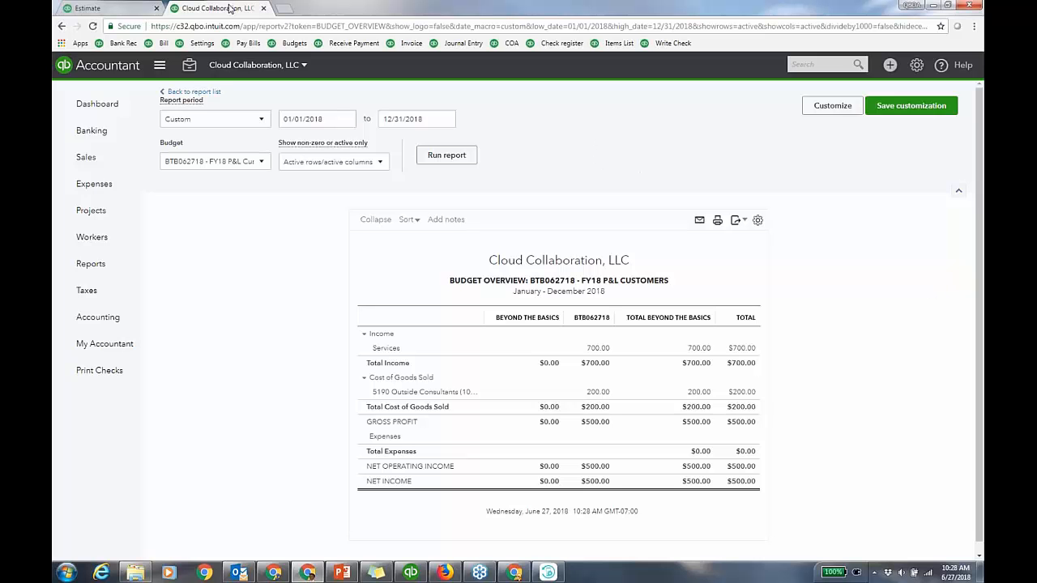
right_click(230, 8)
click(247, 46)
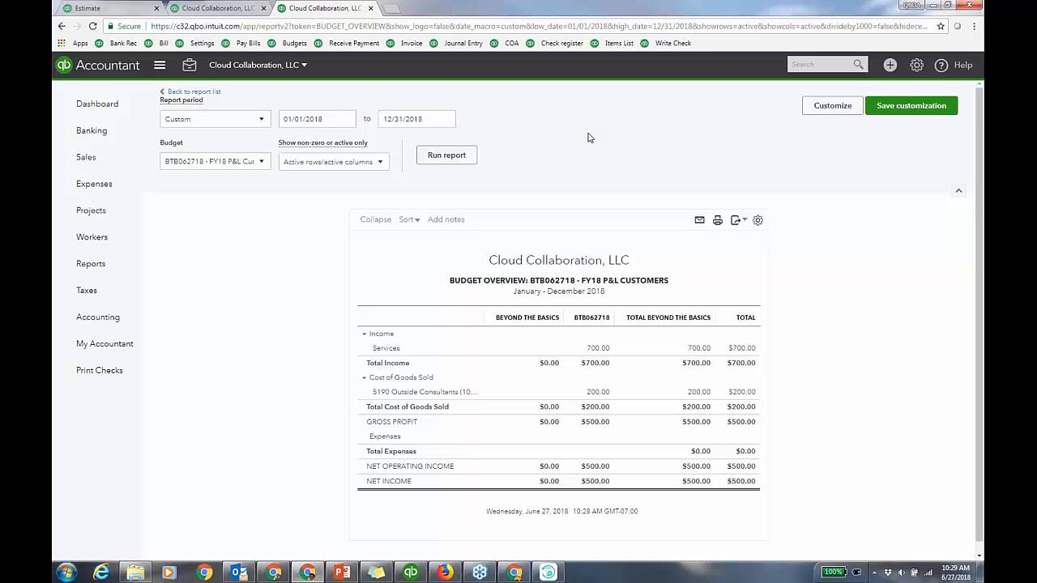
click(233, 10)
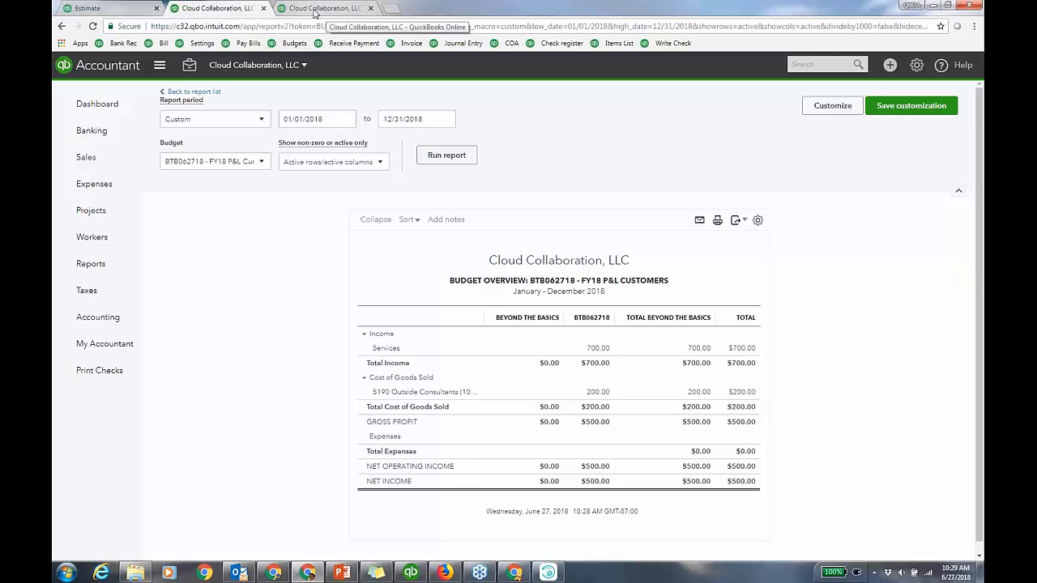
click(111, 10)
click(334, 10)
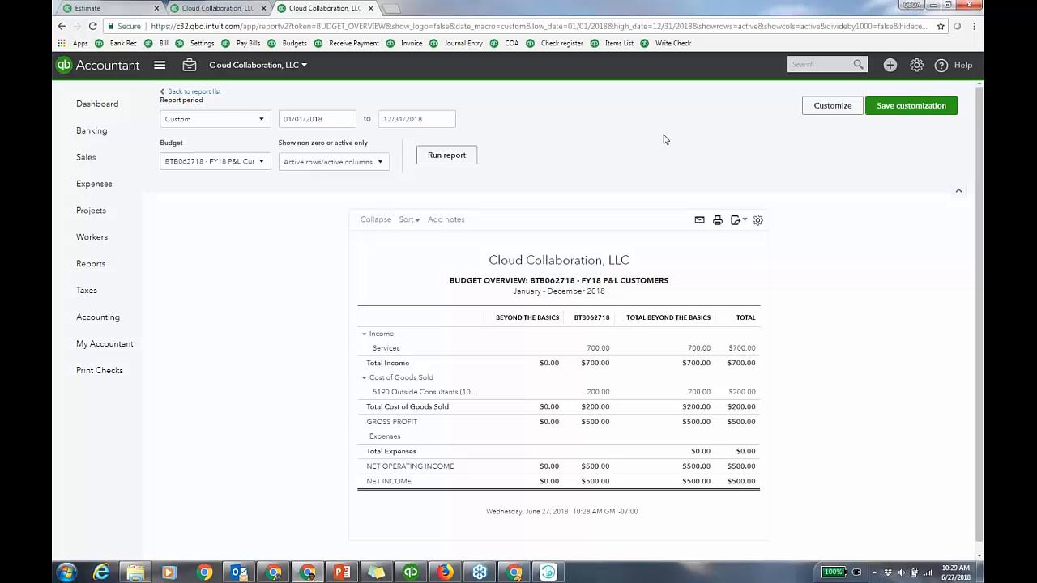
In the duplicated tab, open sub-customer 1601 under AAG Product Specialists from the customer list
click(87, 158)
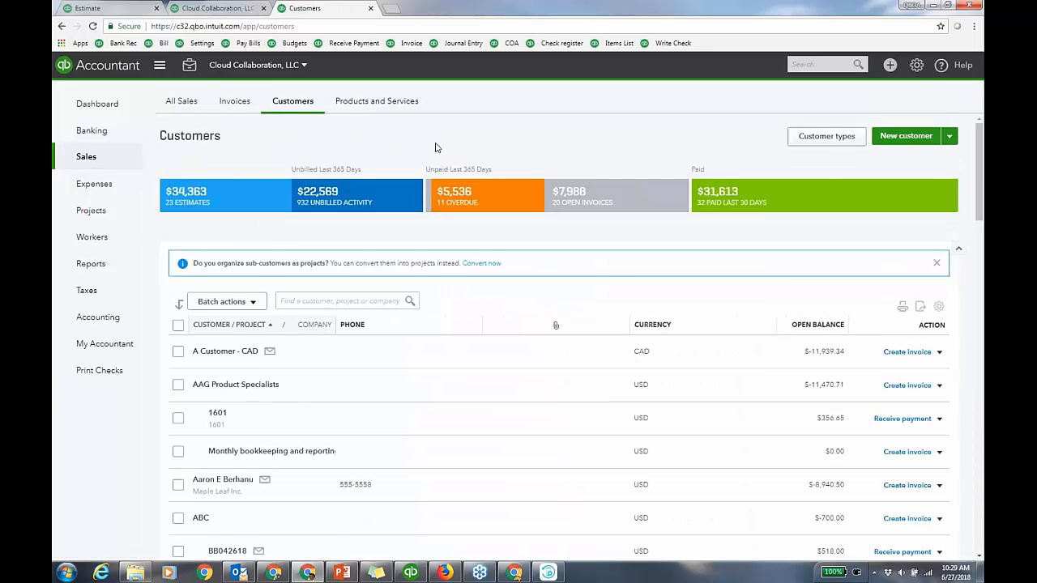
scroll(468, 339, down, 1)
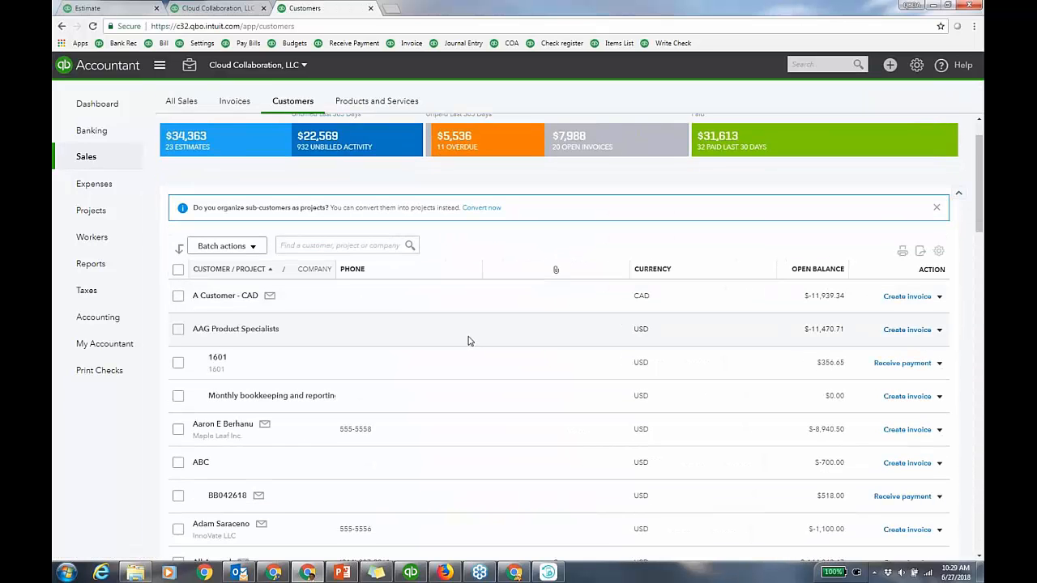
scroll(468, 339, down, 1)
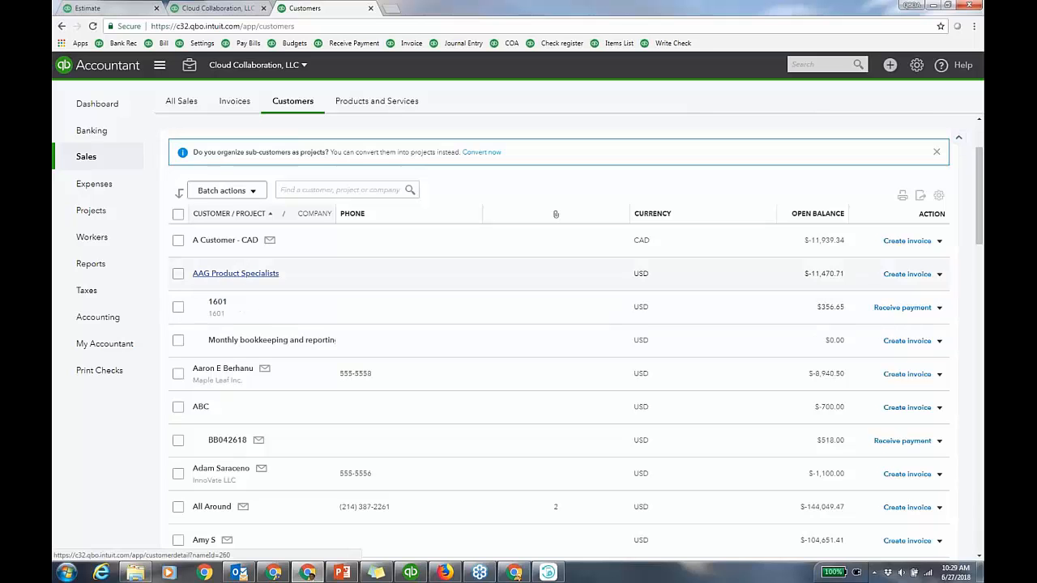
click(225, 304)
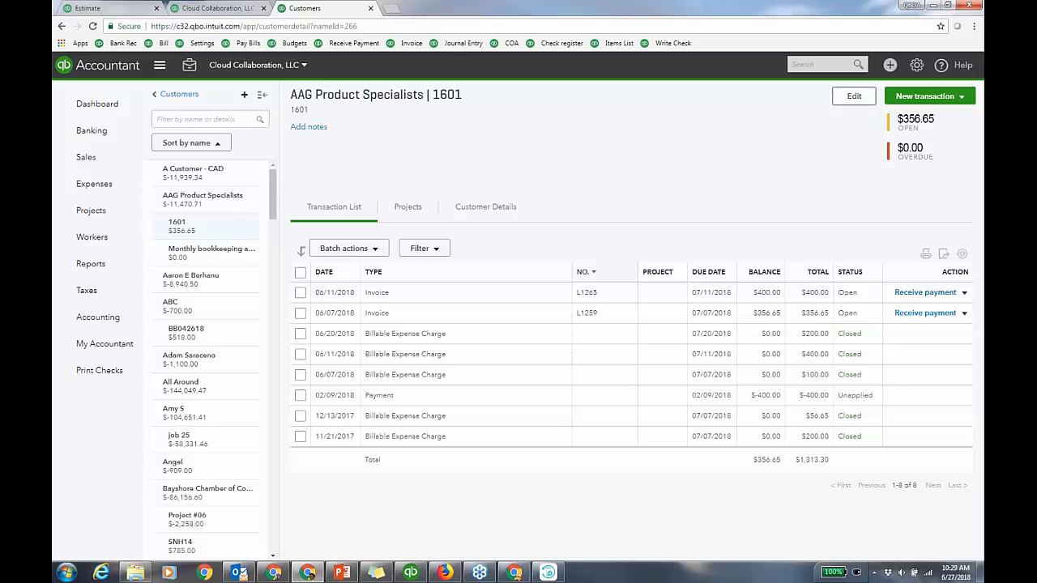
Examine the parent and billing options in sub-customer 1601's customer information, and close it without changes
click(854, 100)
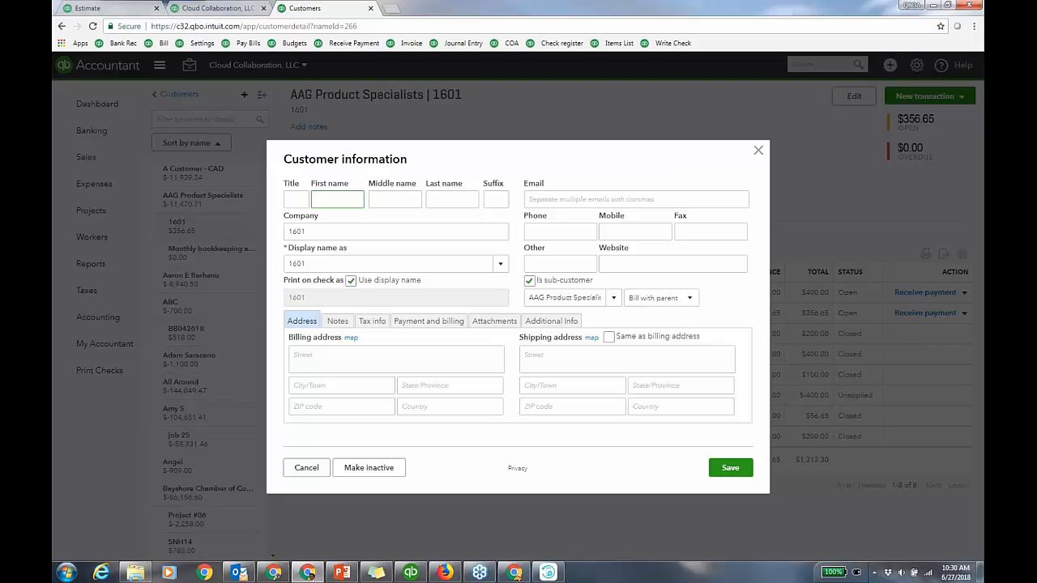
click(690, 298)
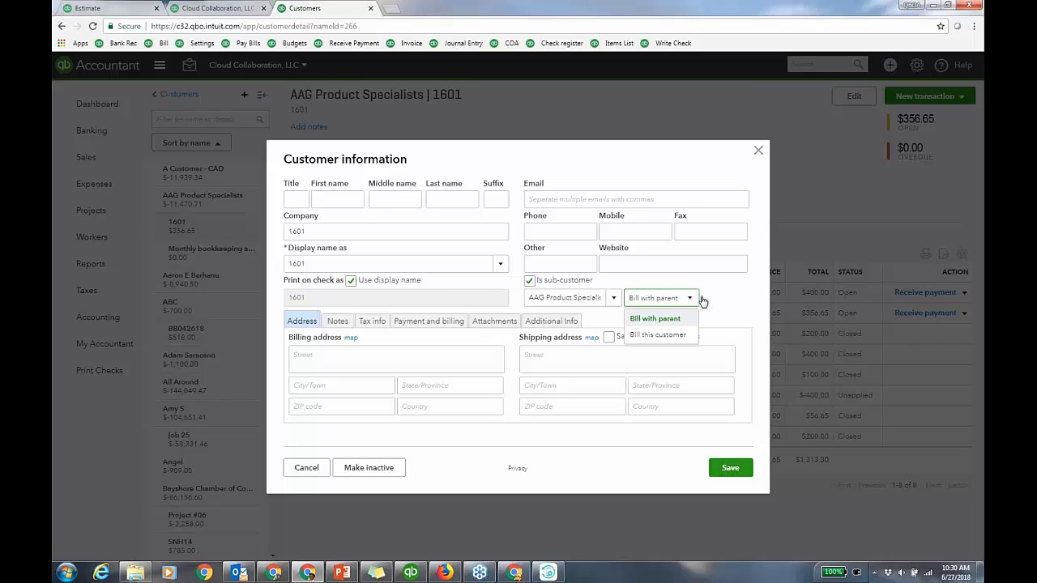
click(757, 299)
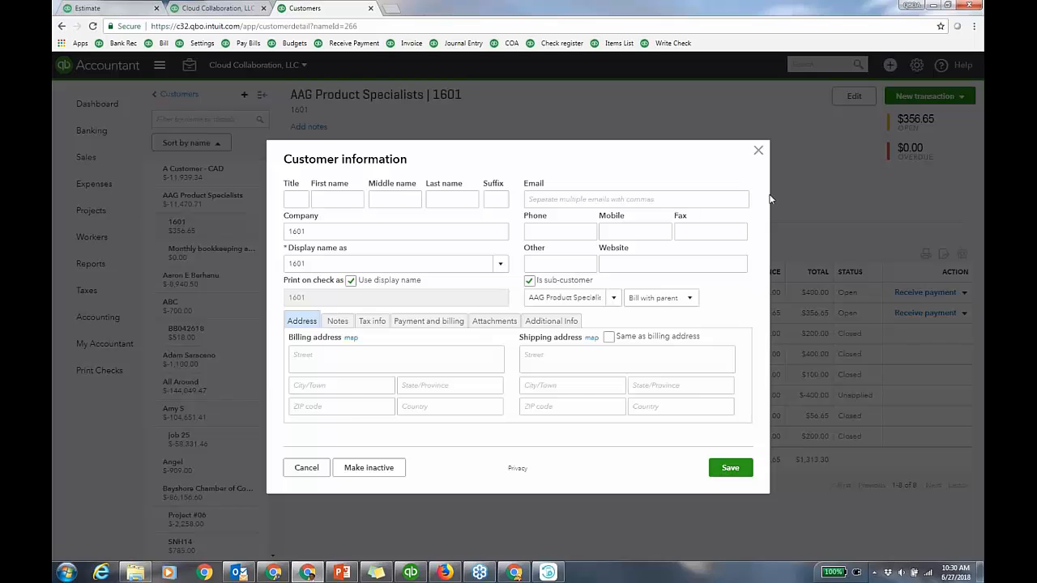
click(759, 149)
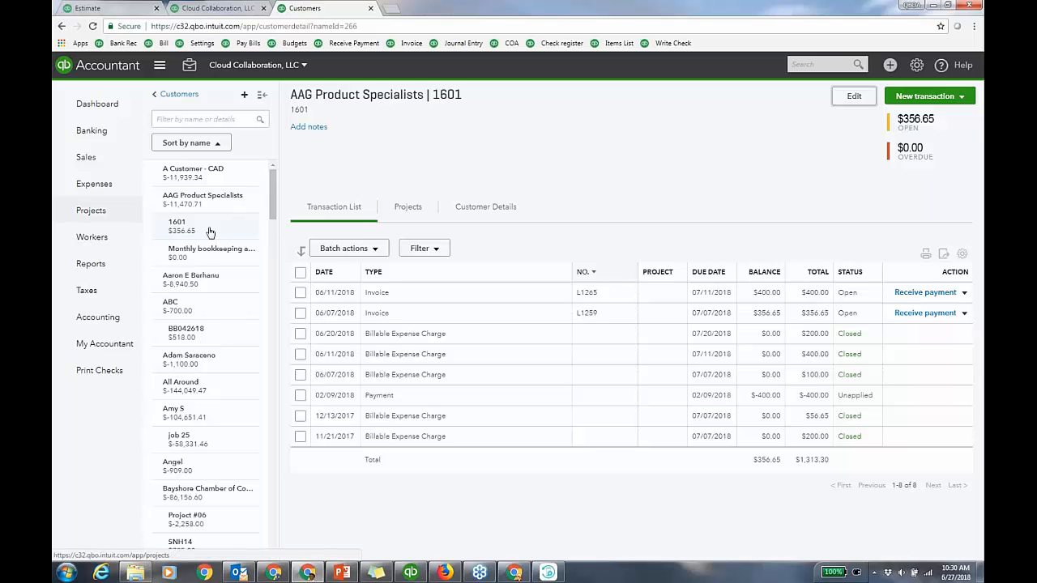
Check the projects of sub-customer 1601, and view those of the Beyond the Basics customer
click(409, 208)
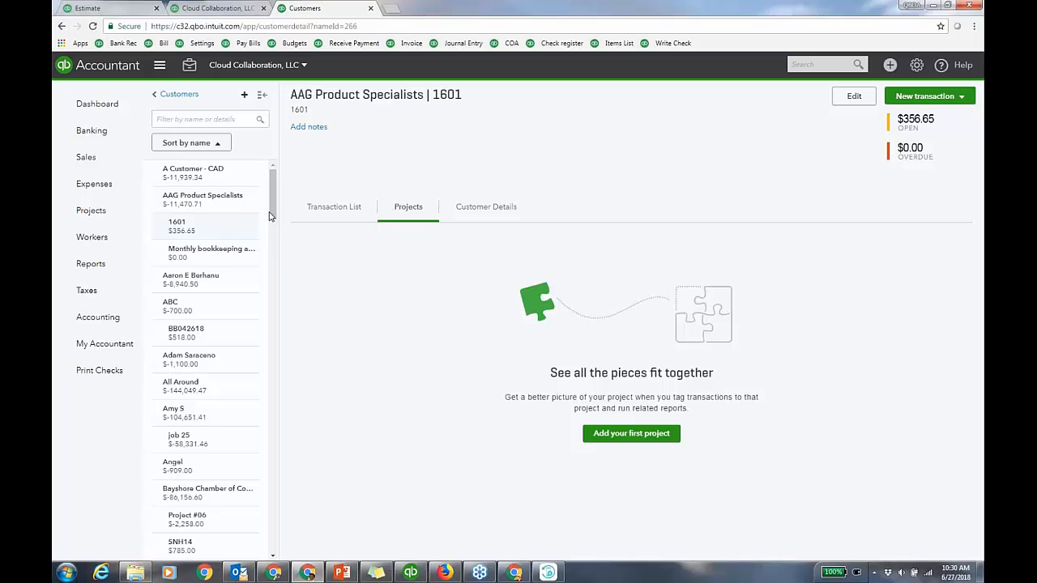
drag(272, 217, 275, 257)
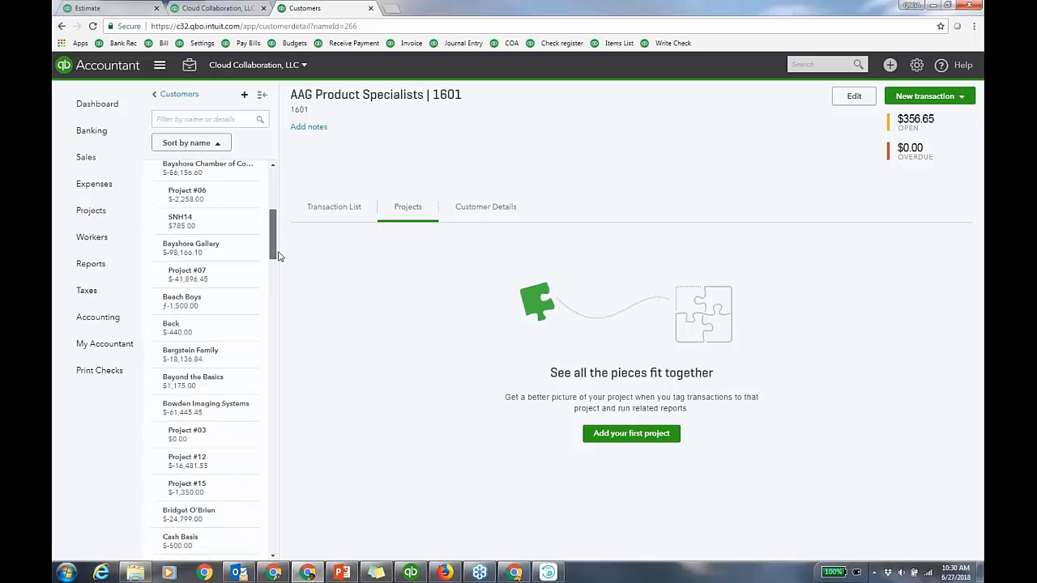
click(250, 373)
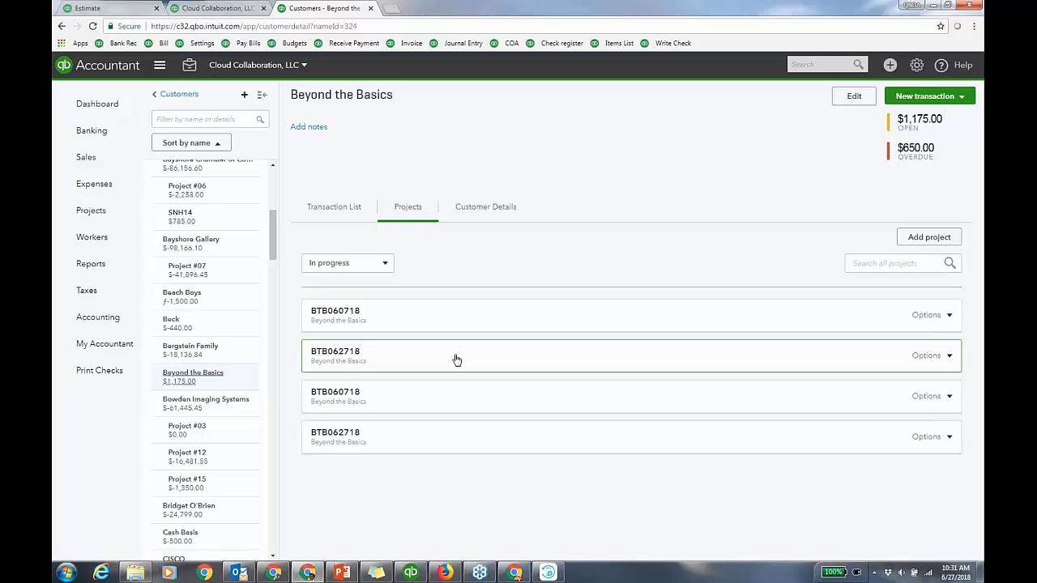
Open the BTB062718 project from the list of all projects, inspect its editable name and notes, and close them unchanged
click(96, 212)
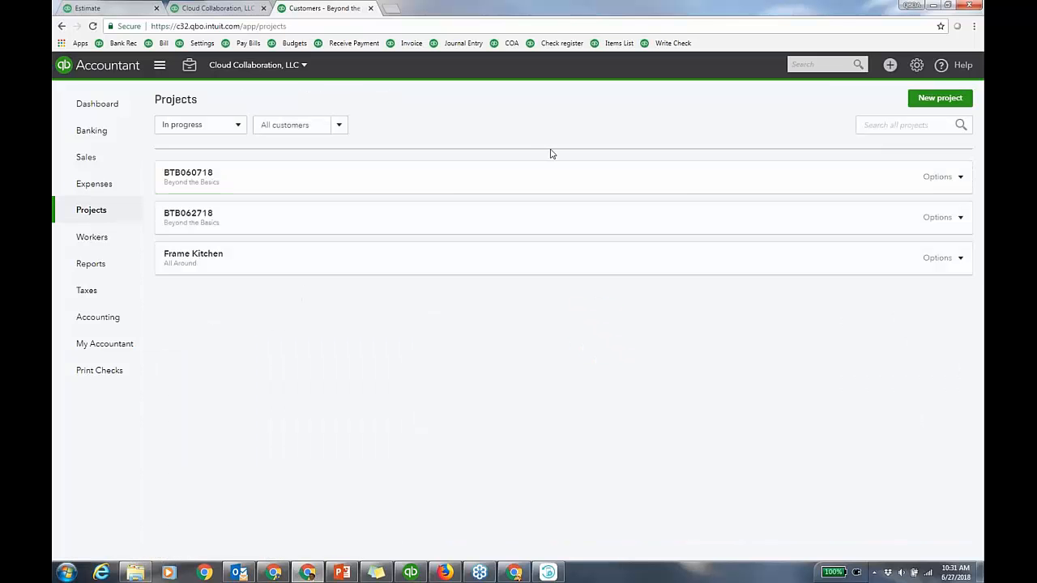
click(294, 220)
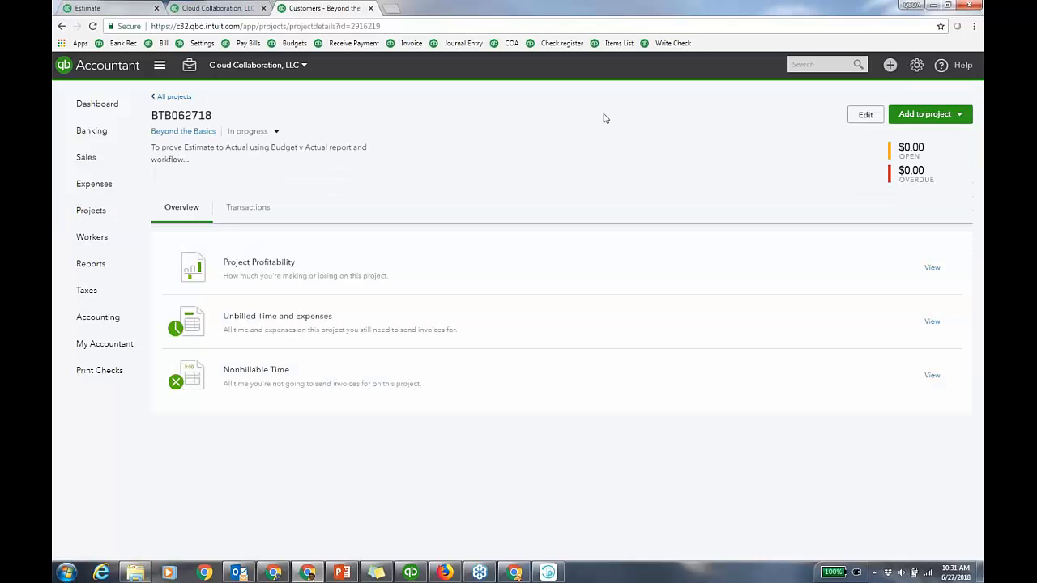
click(867, 116)
drag(752, 131, 691, 131)
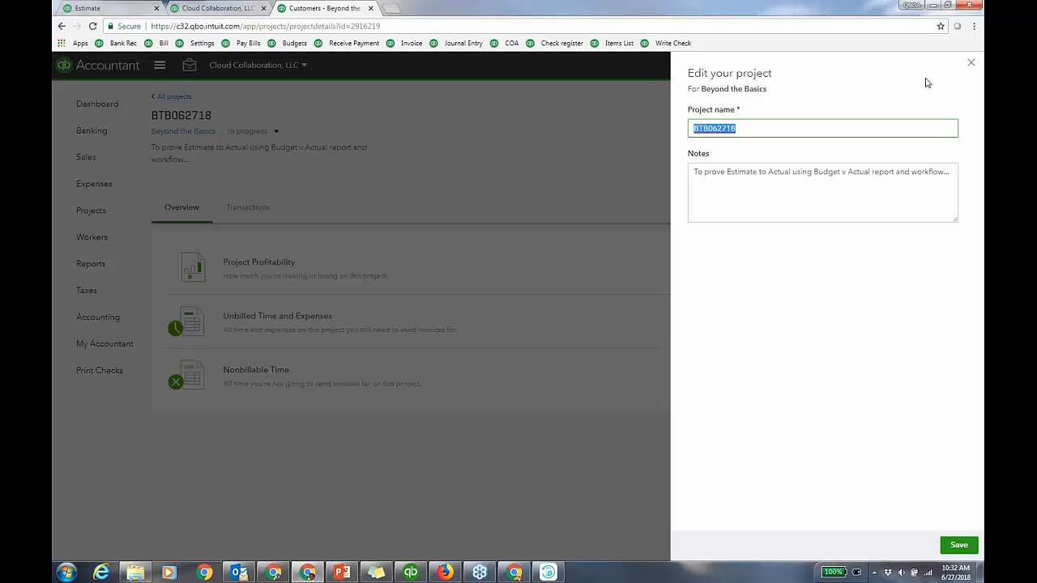
click(969, 64)
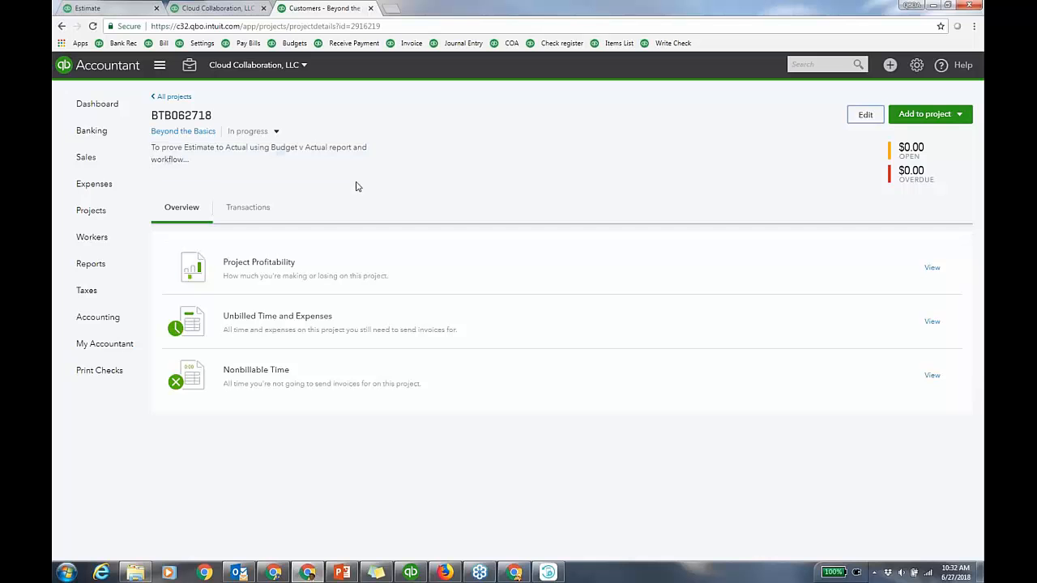
View the transactions of project BTB062718, glance at the budget overview report, and duplicate the project's browser tab
click(280, 206)
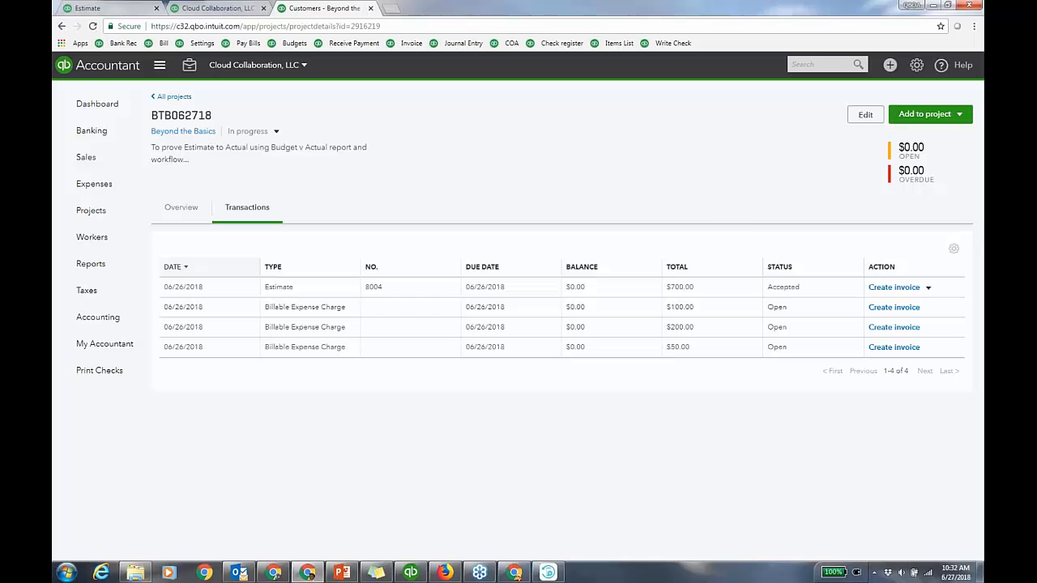
click(243, 10)
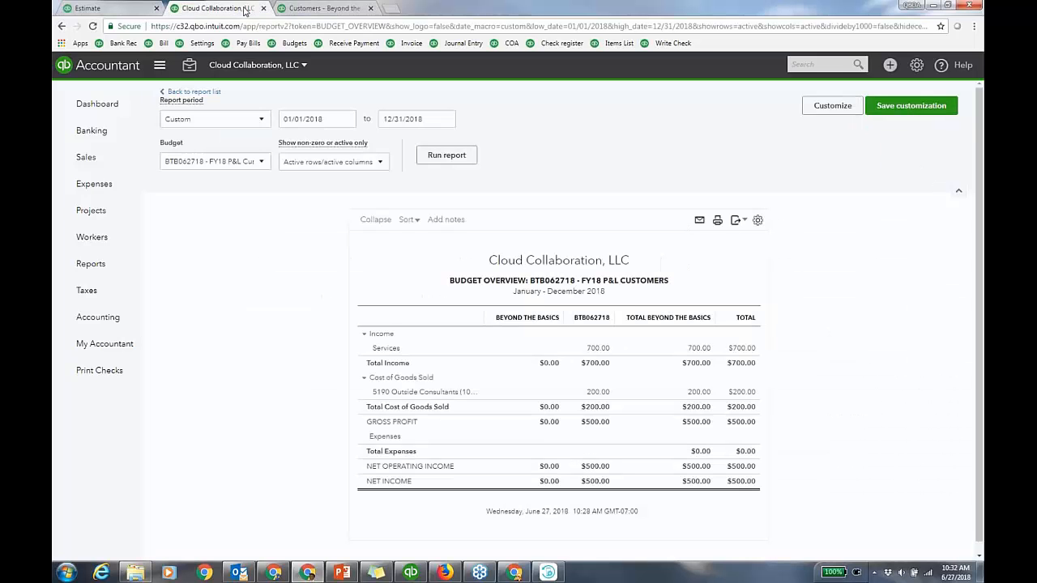
click(326, 10)
right_click(347, 10)
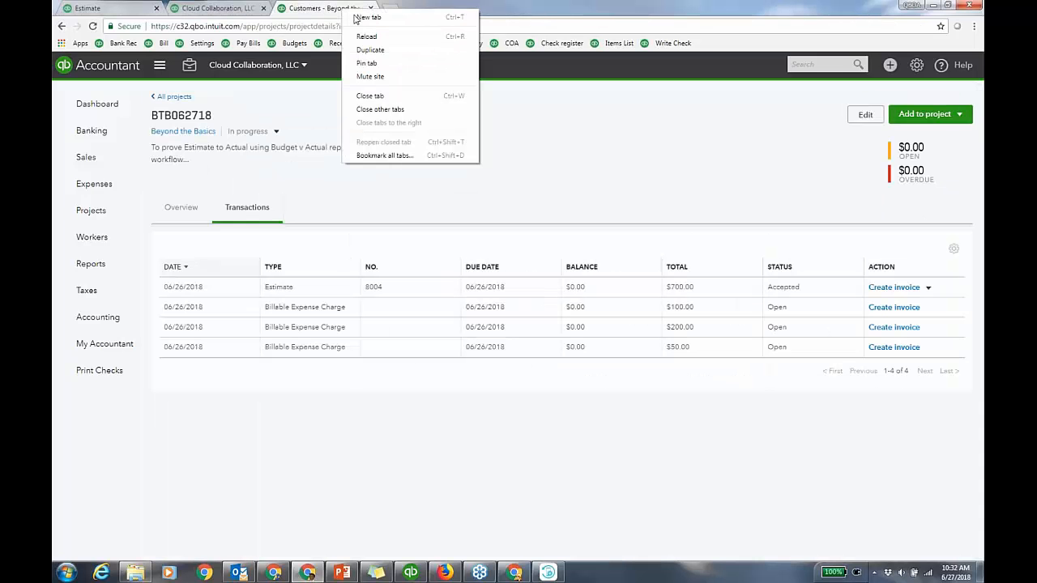
click(405, 56)
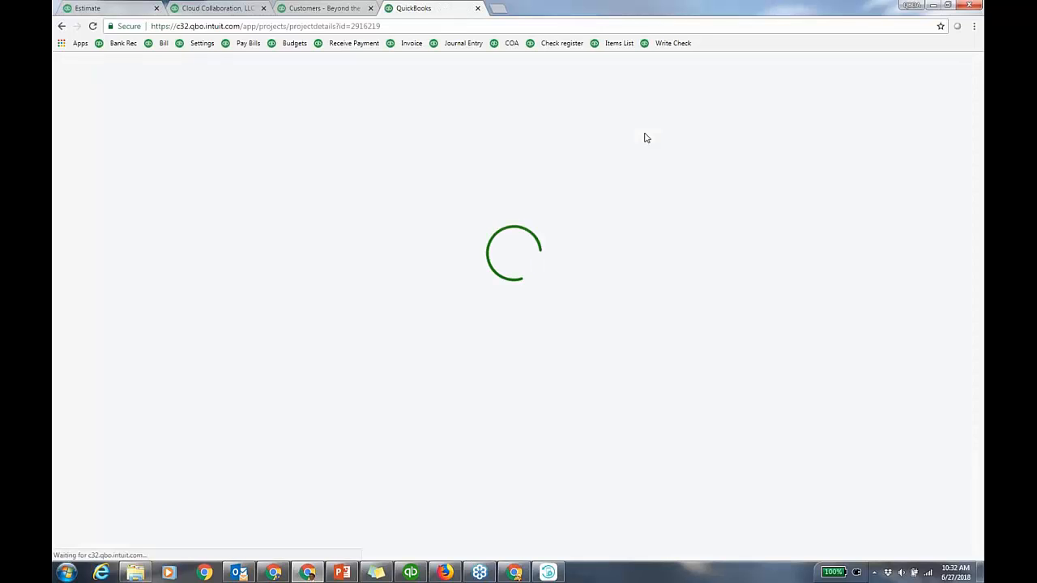
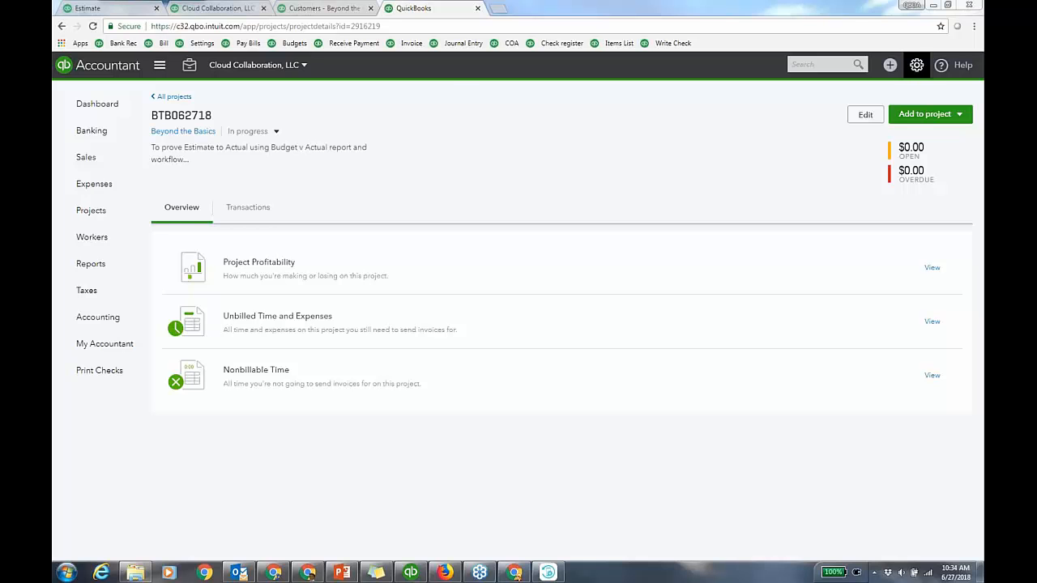
click(916, 64)
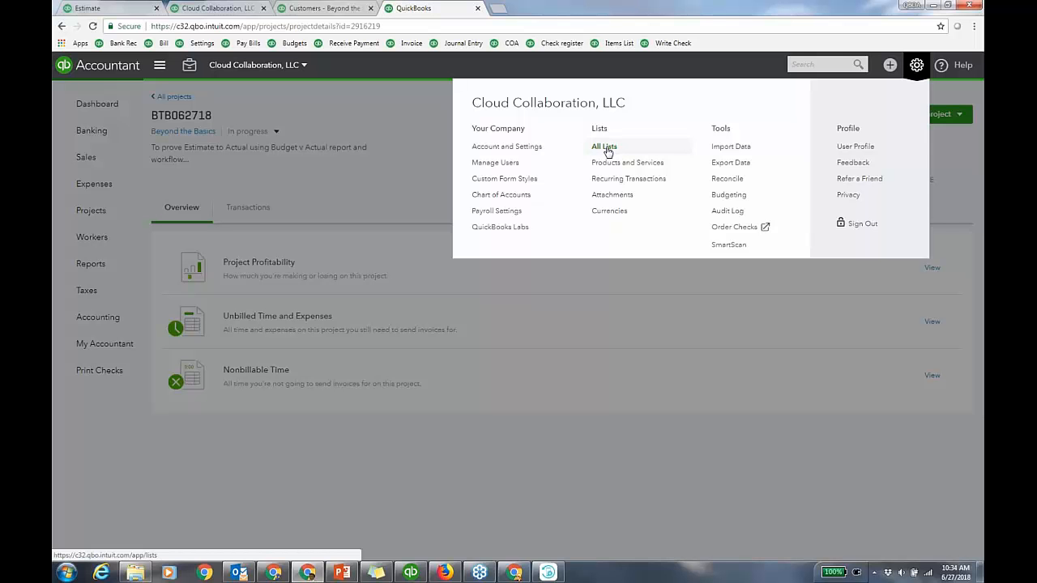
click(423, 117)
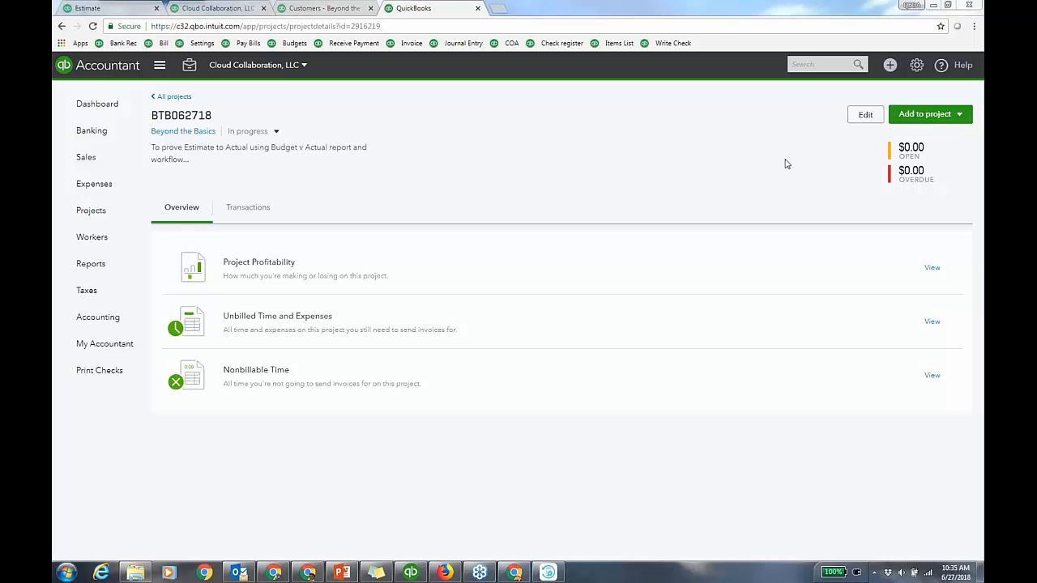
Start a new expense from project BTB062718 with Baeck Accounting as payee, and hide the suggested open bills
click(958, 117)
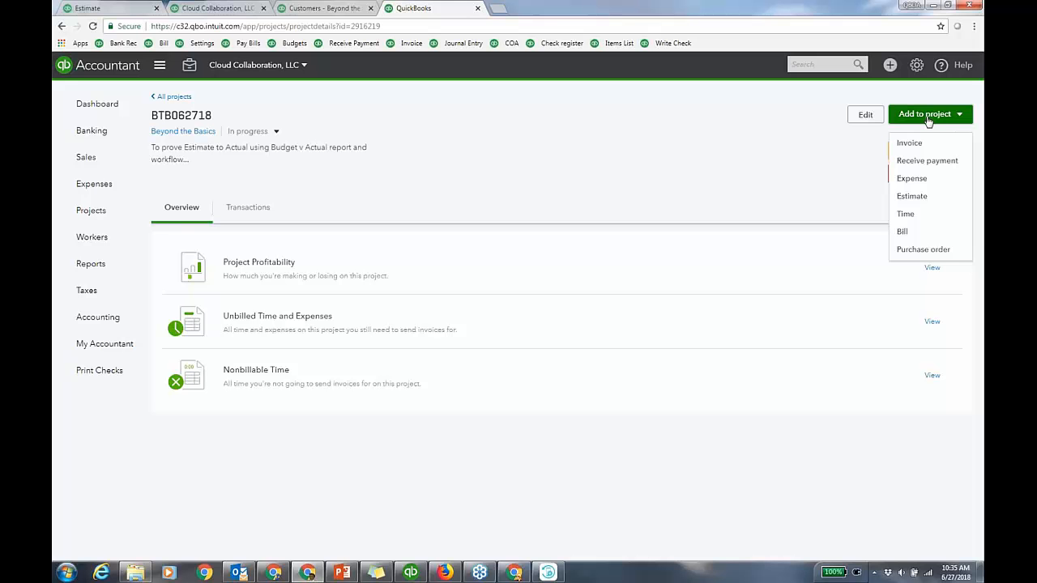
click(919, 179)
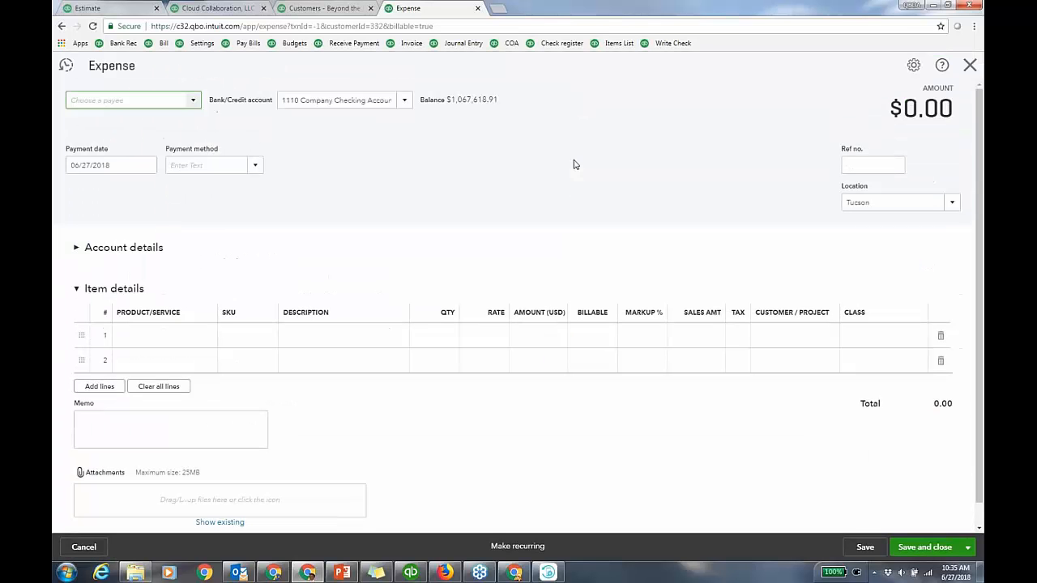
click(194, 101)
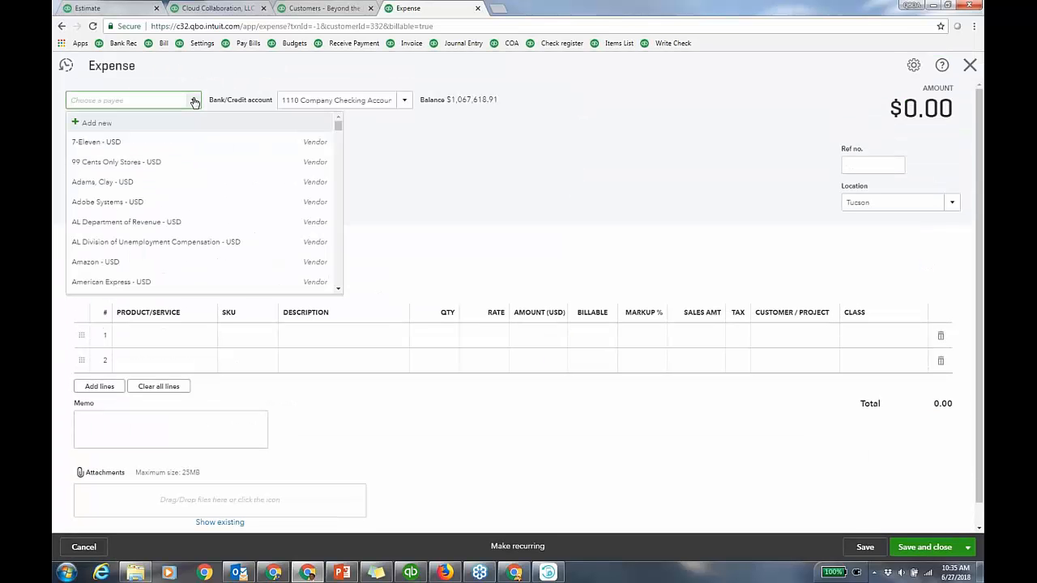
text(bae)
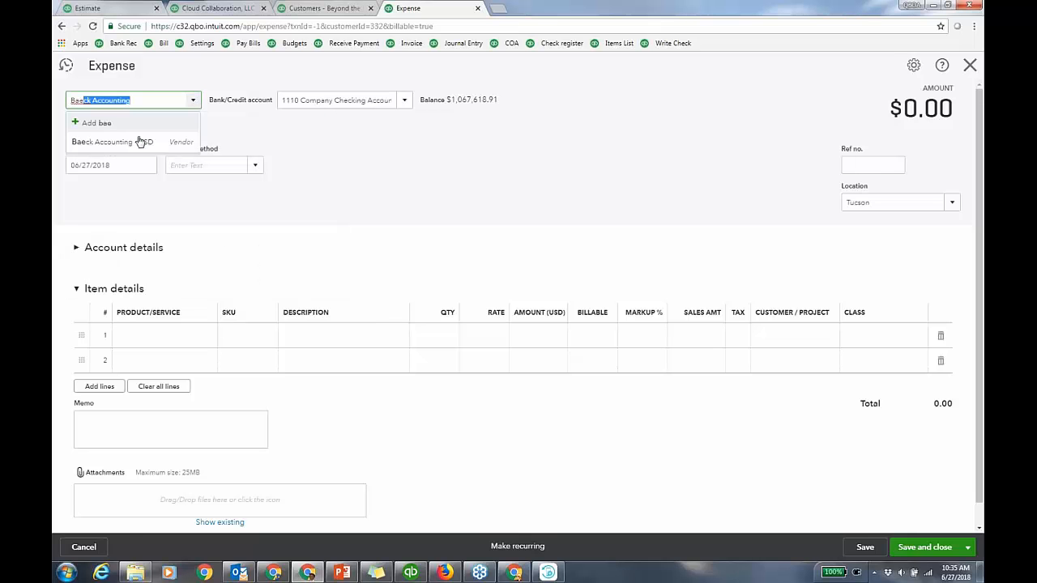
click(139, 143)
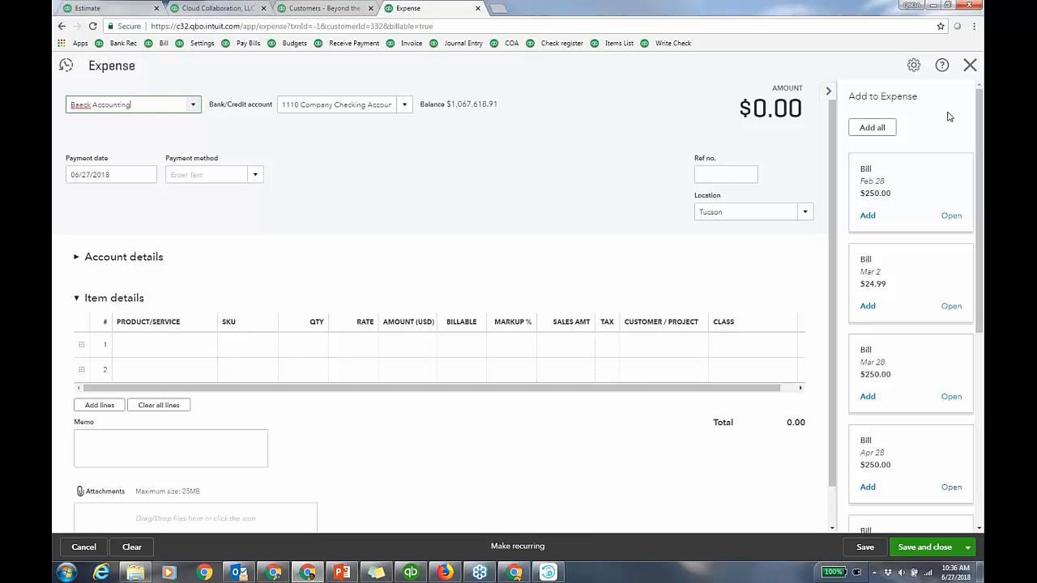
click(828, 92)
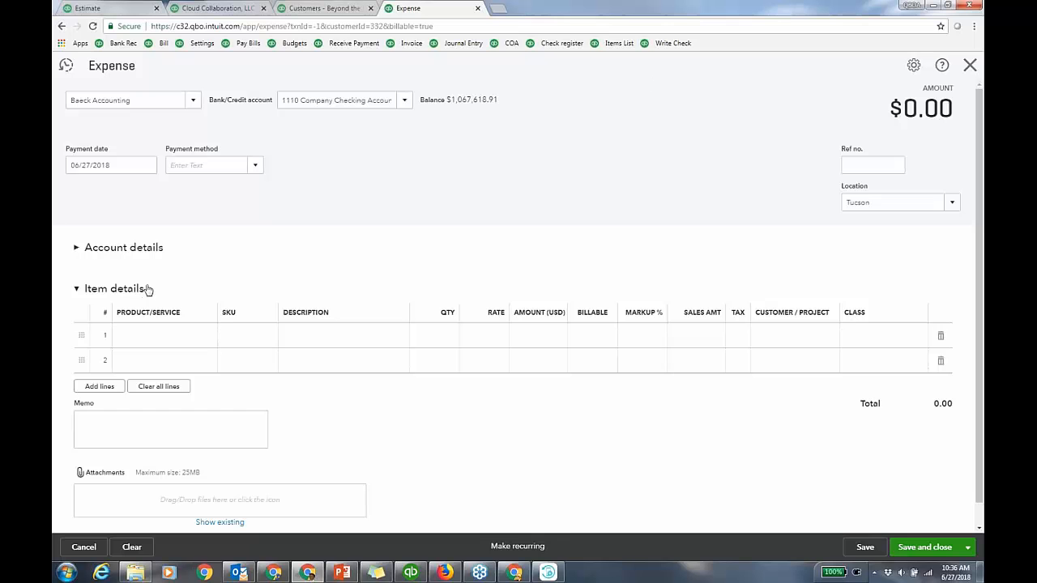
Add Accounting Consulting as the first item line, check its project, and switch its billable option off and back on
click(191, 337)
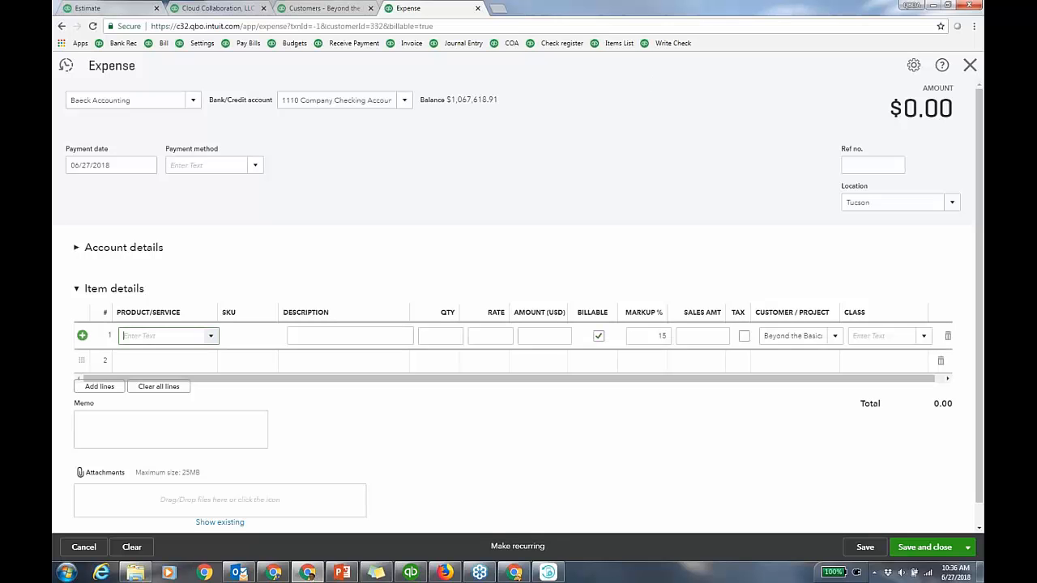
click(211, 339)
click(215, 428)
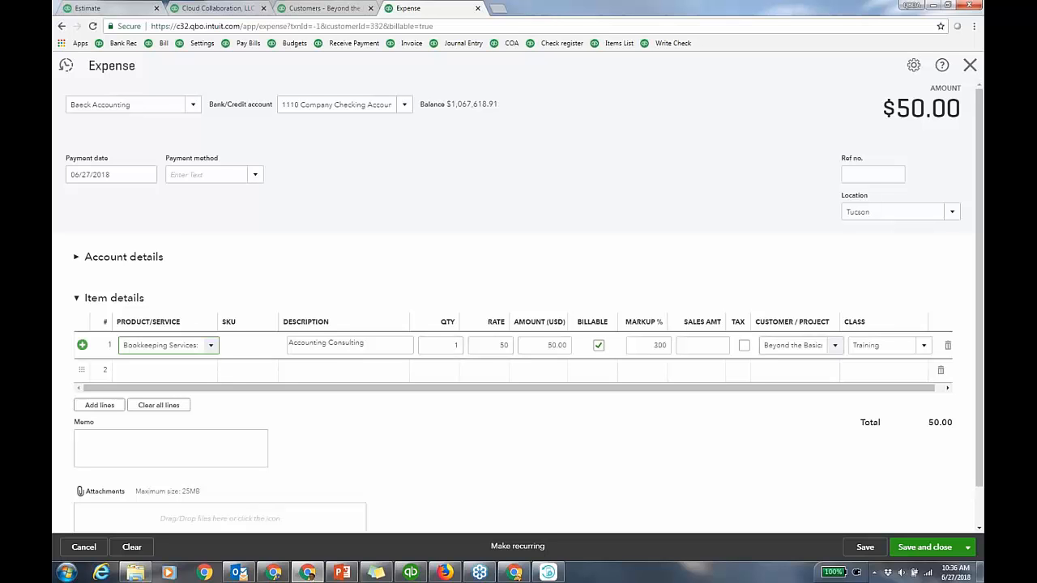
click(802, 346)
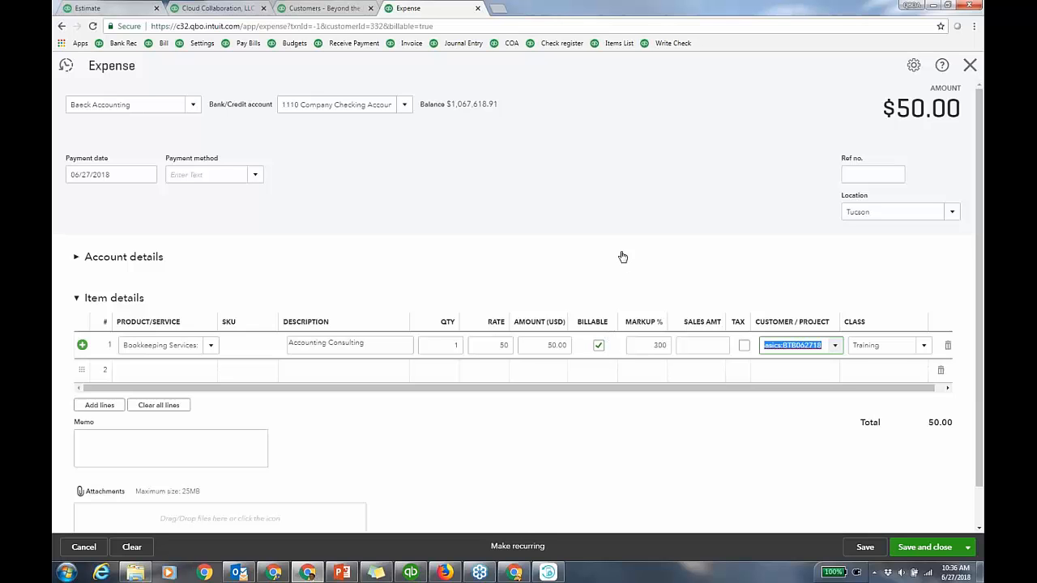
click(598, 346)
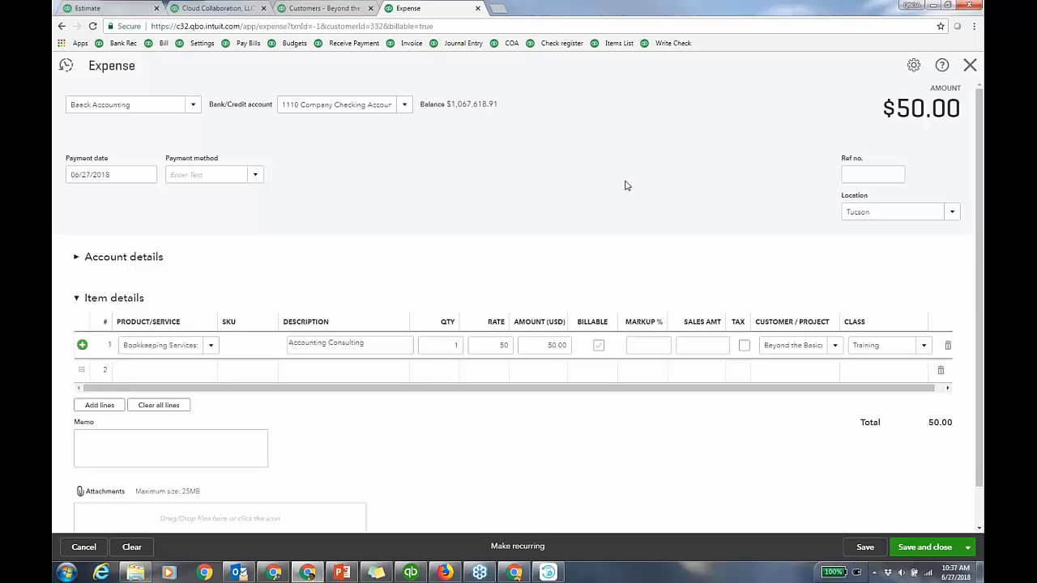
click(599, 345)
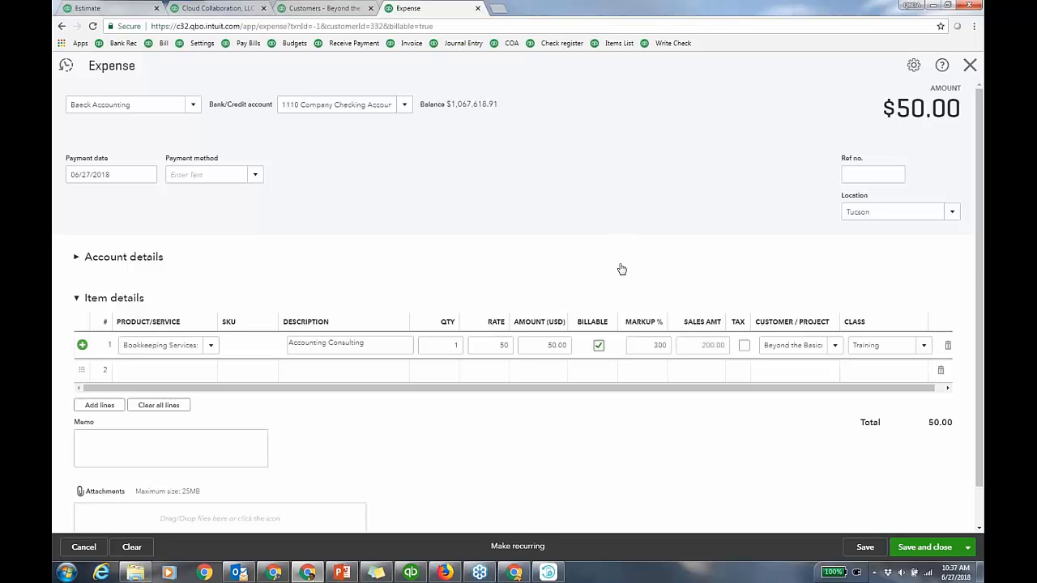
Add Bookkeeping and Telephone Support as the second and third item lines, and save and close the expense
click(165, 369)
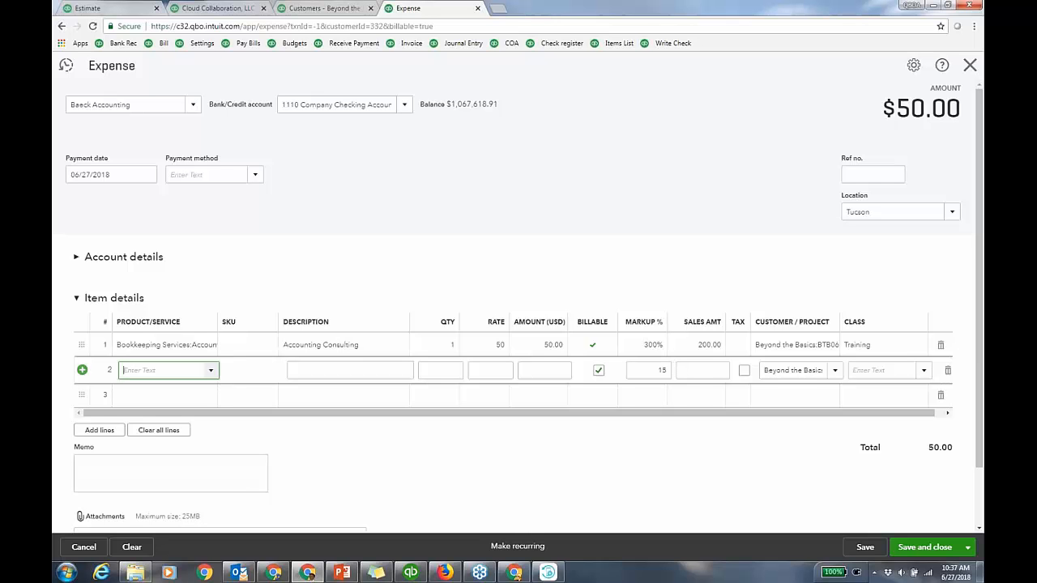
click(211, 371)
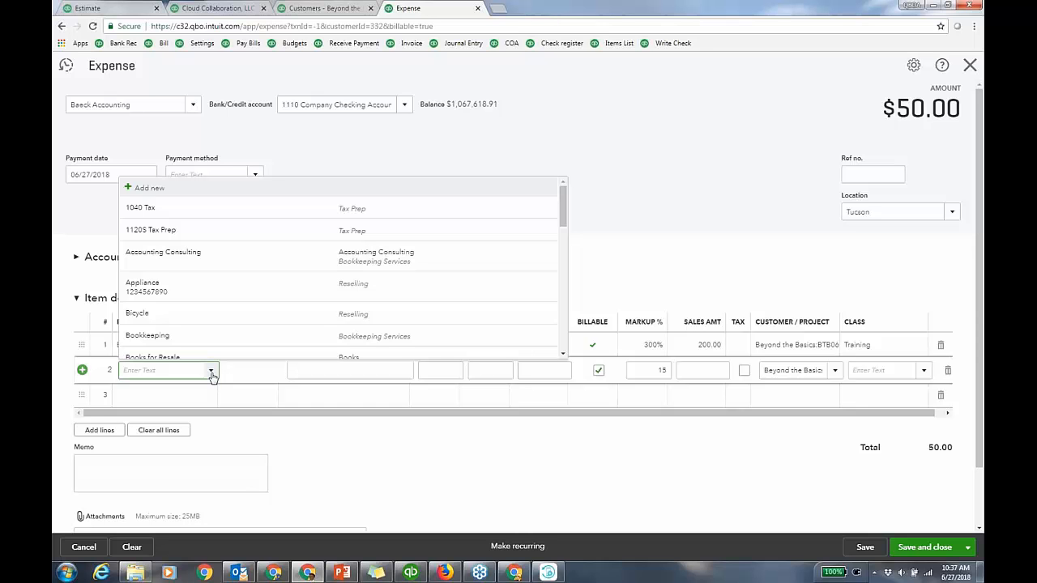
click(217, 340)
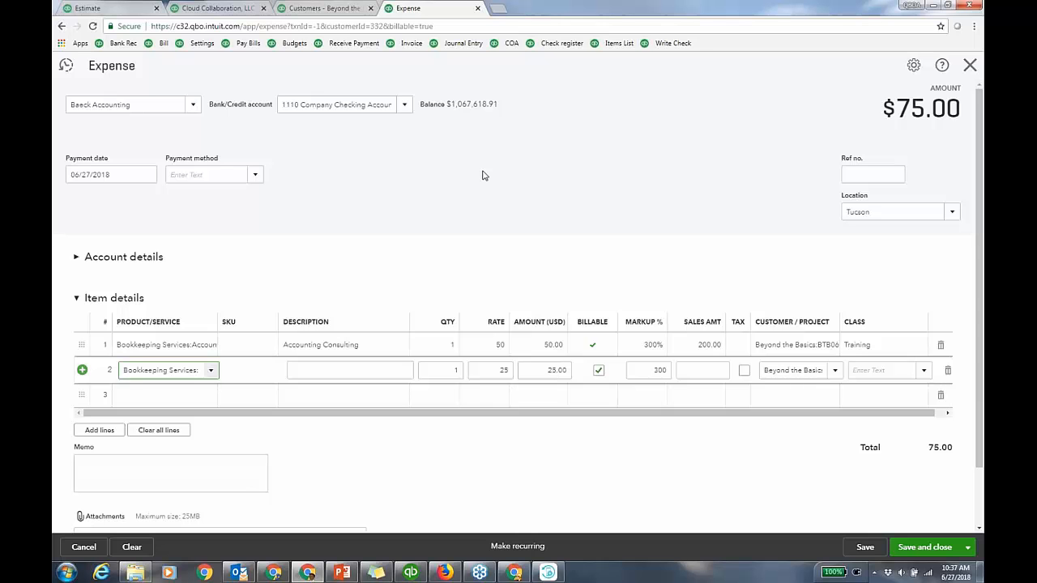
click(189, 403)
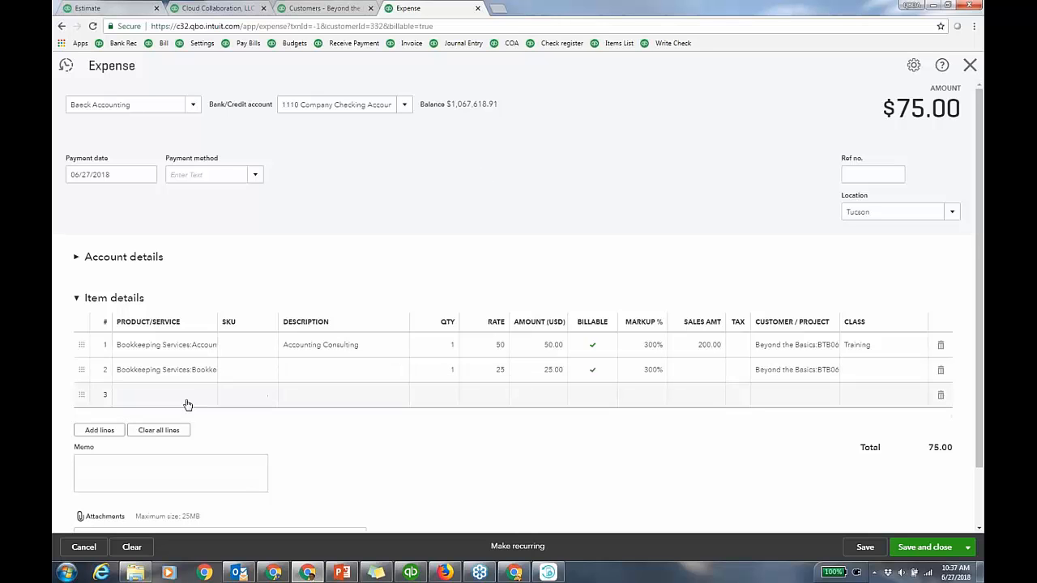
text(te)
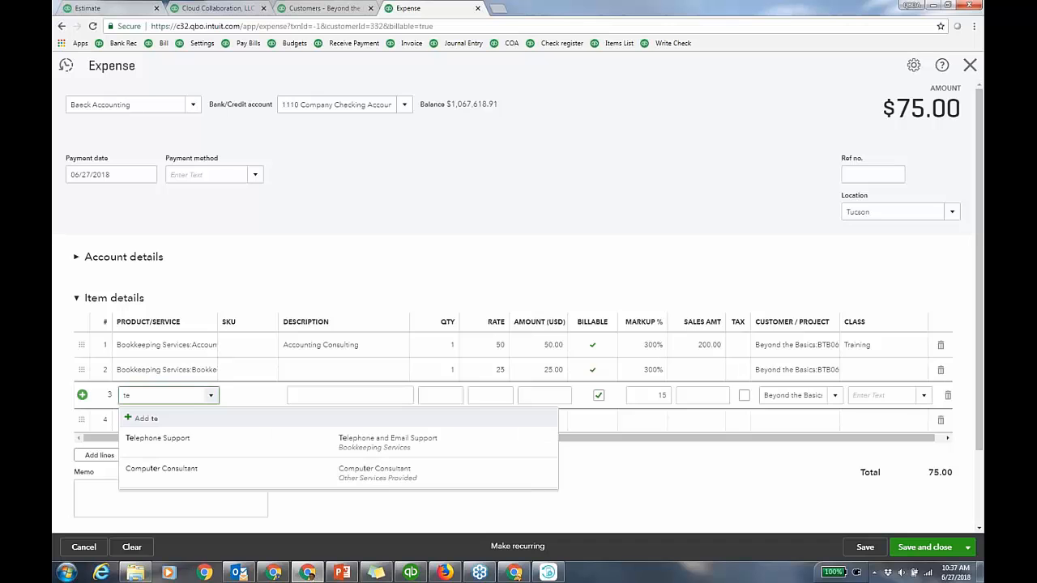
click(195, 441)
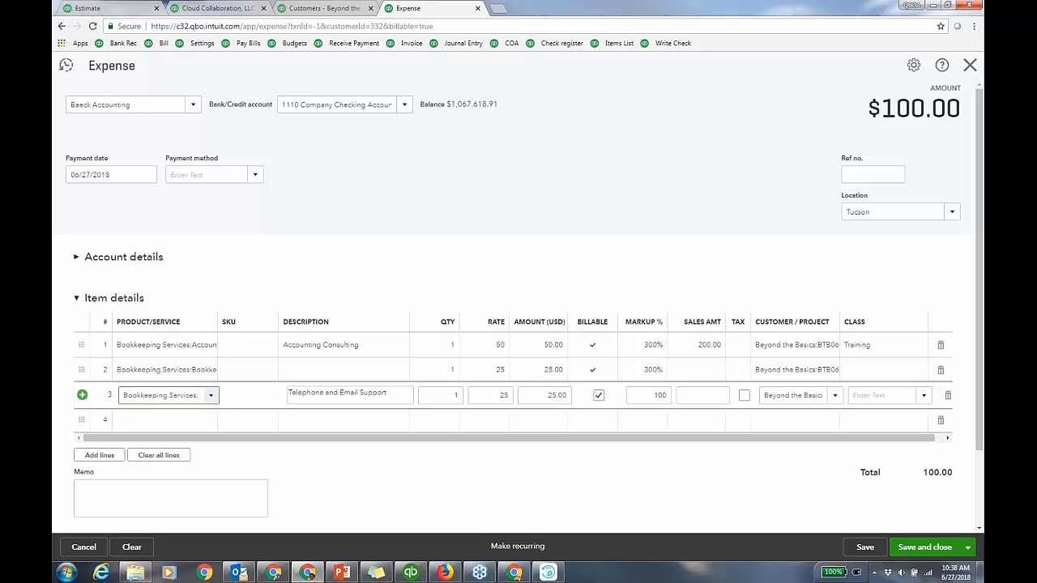
click(920, 537)
click(920, 537)
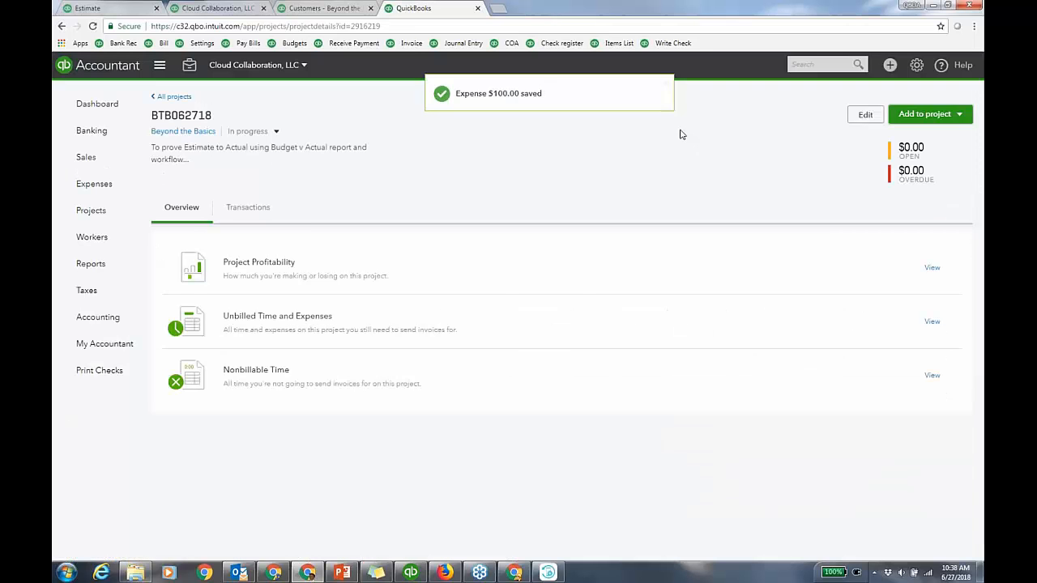
View the transactions of project BTB062718 and check the list's column options, leaving them unchanged
click(261, 209)
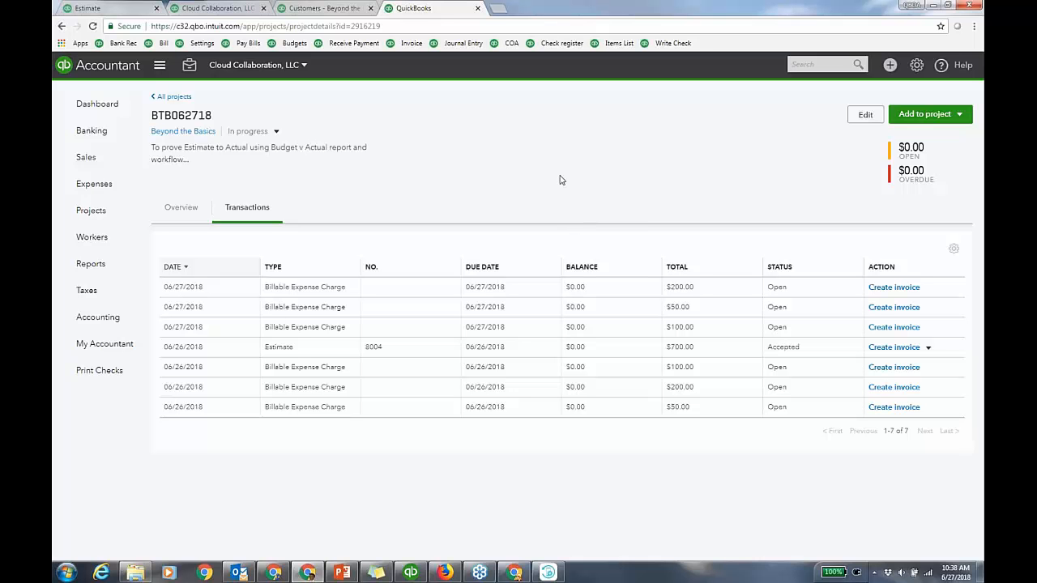
click(954, 250)
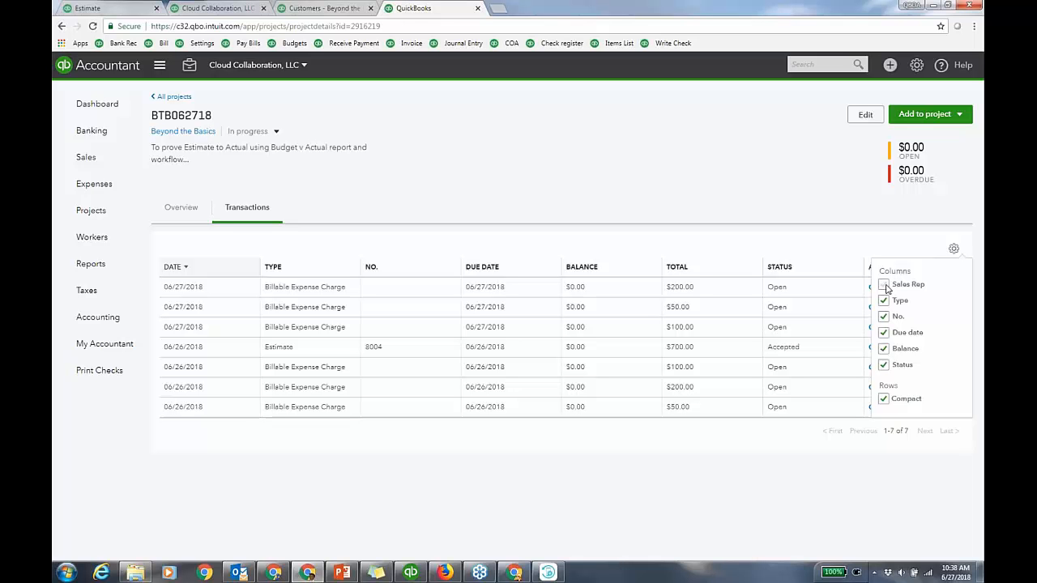
click(769, 169)
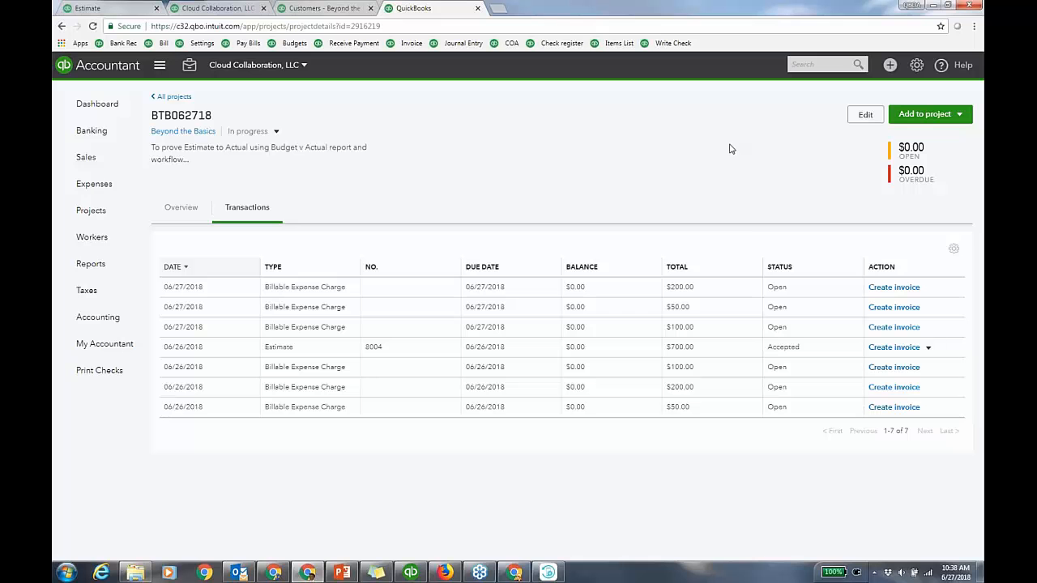
Reload the budget overview report, return to the report list, and open the Budget vs. Actuals report
click(236, 9)
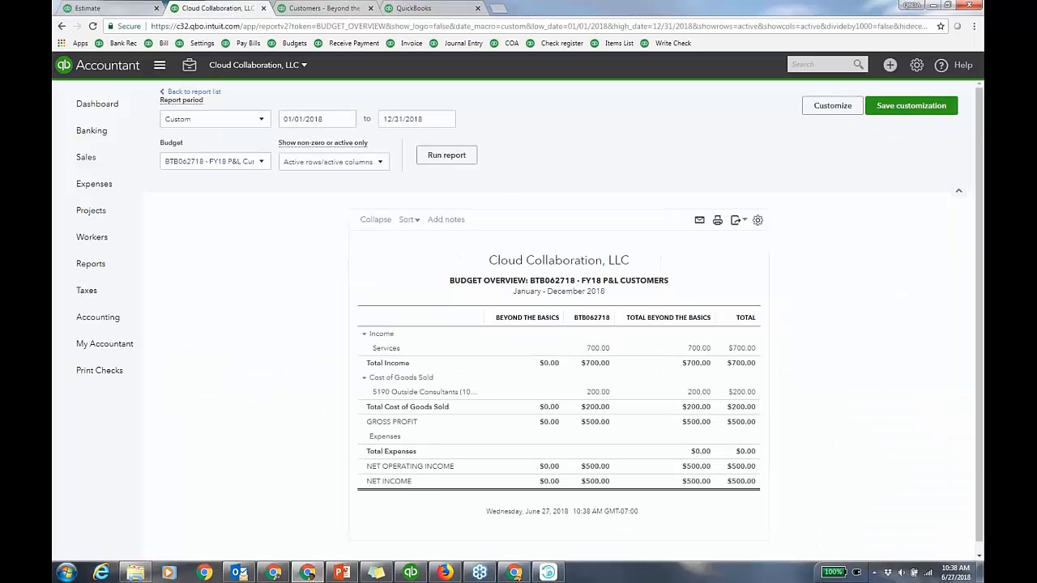
click(93, 27)
click(192, 92)
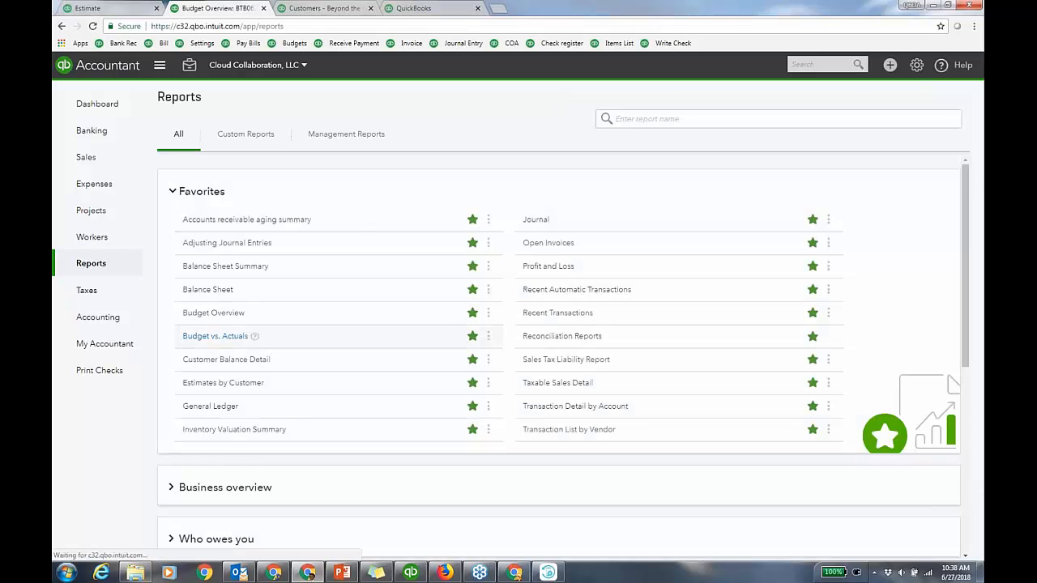
click(235, 336)
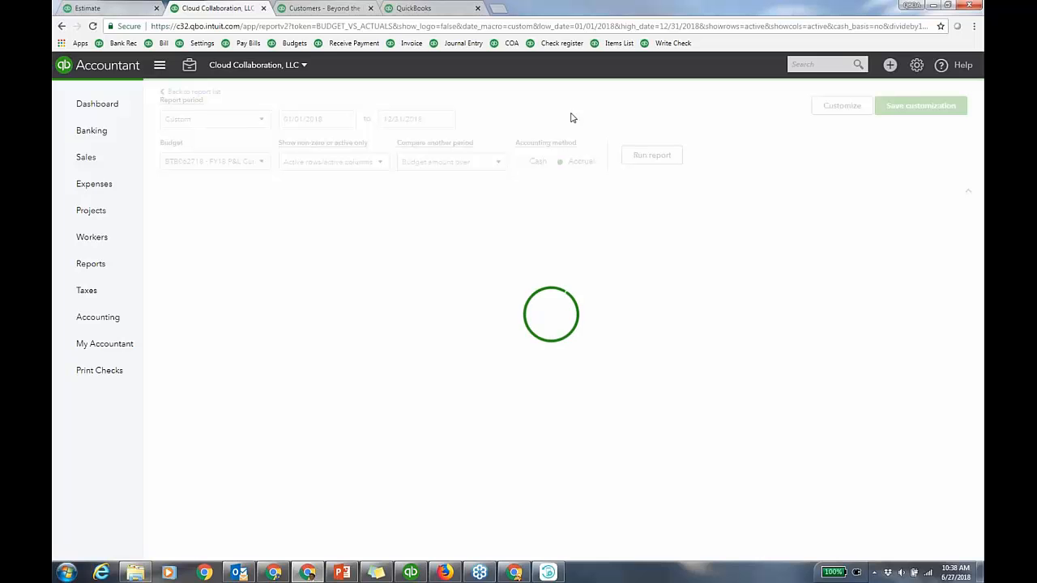
scroll(571, 118, down, 2)
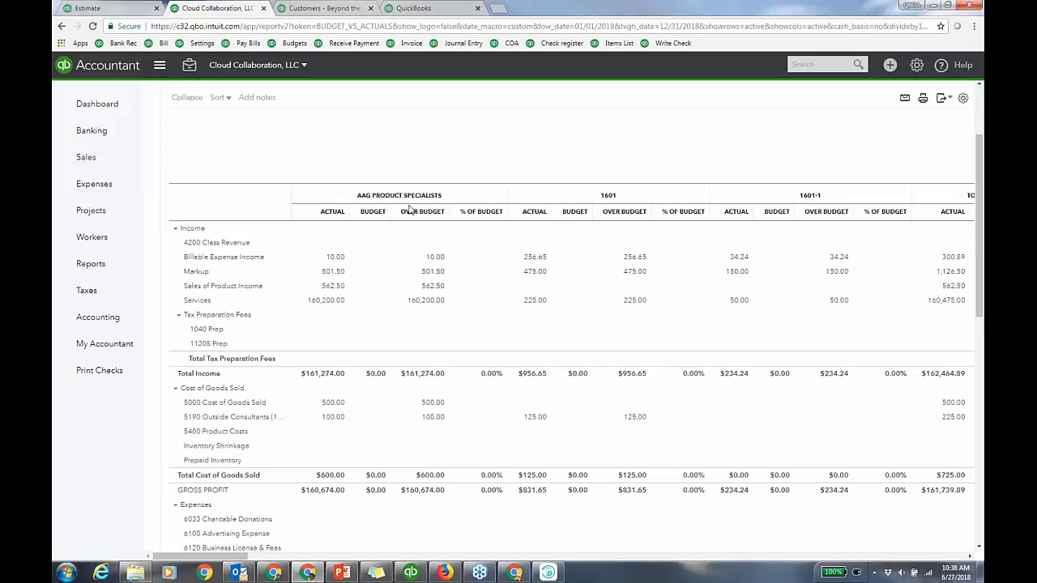
scroll(409, 209, up, 2)
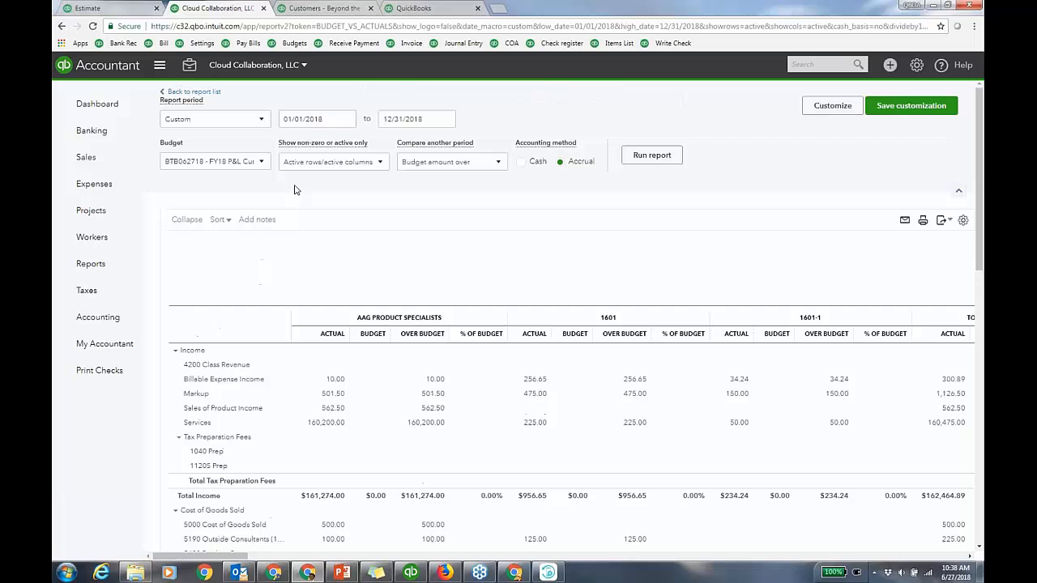
Filter the Budget vs. Actuals report to the customer Beyond the Basics:BTB062718, run it, and view its columns through the totals
click(834, 106)
click(743, 325)
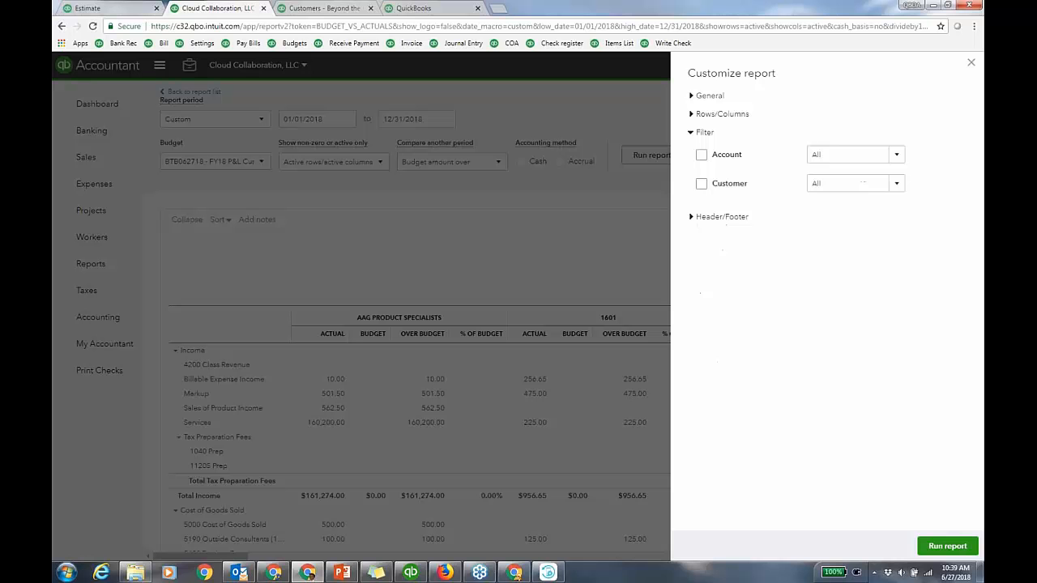
click(692, 96)
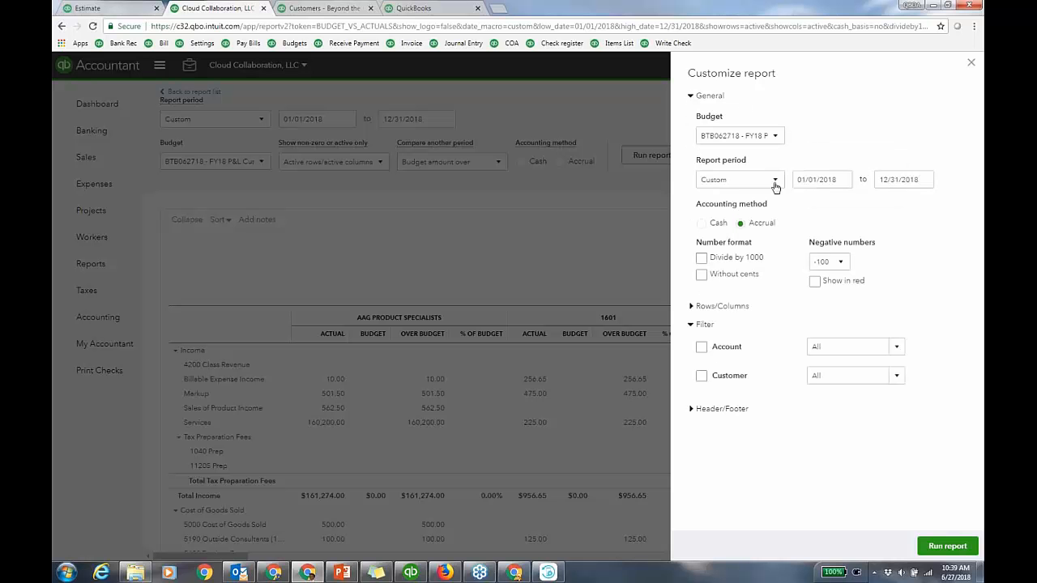
click(775, 181)
click(768, 204)
click(702, 376)
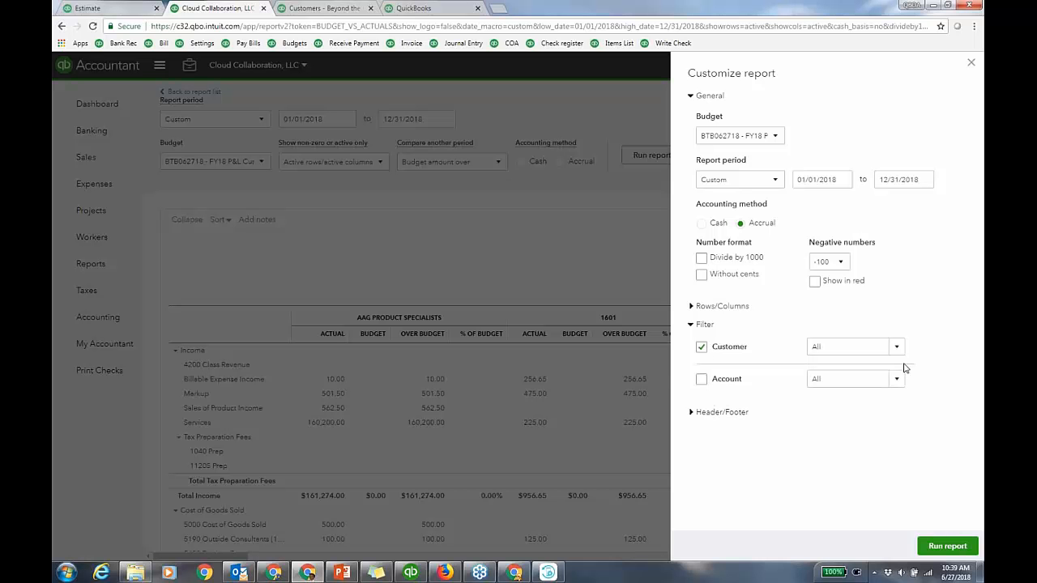
click(897, 348)
scroll(861, 417, down, 5)
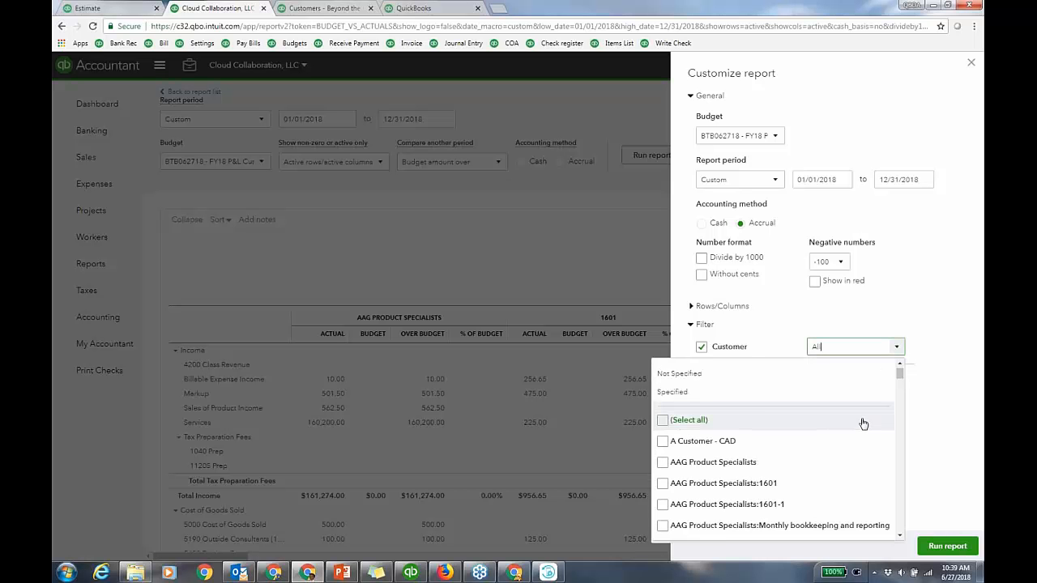
scroll(856, 427, down, 3)
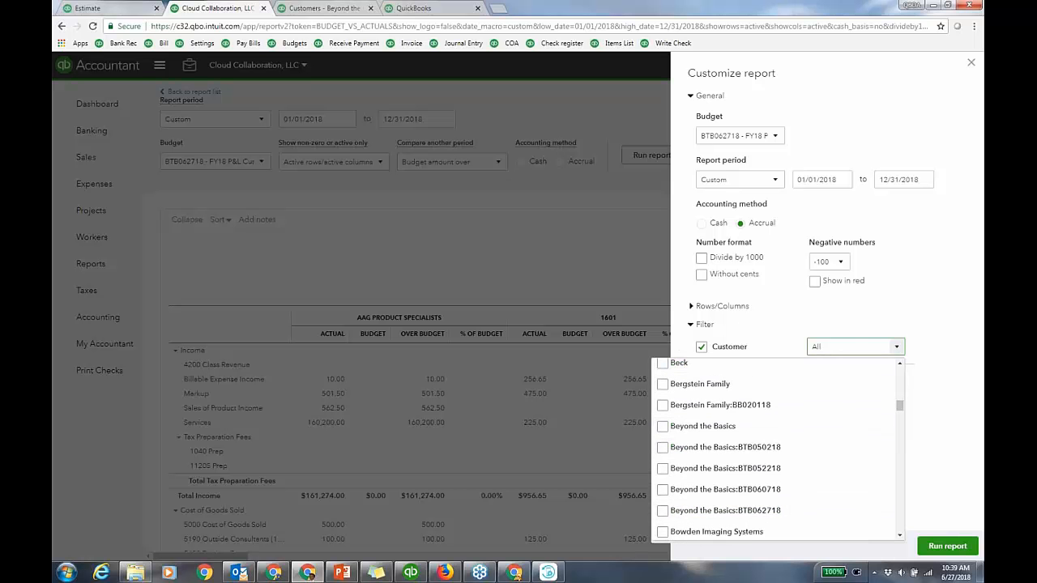
click(663, 512)
click(953, 547)
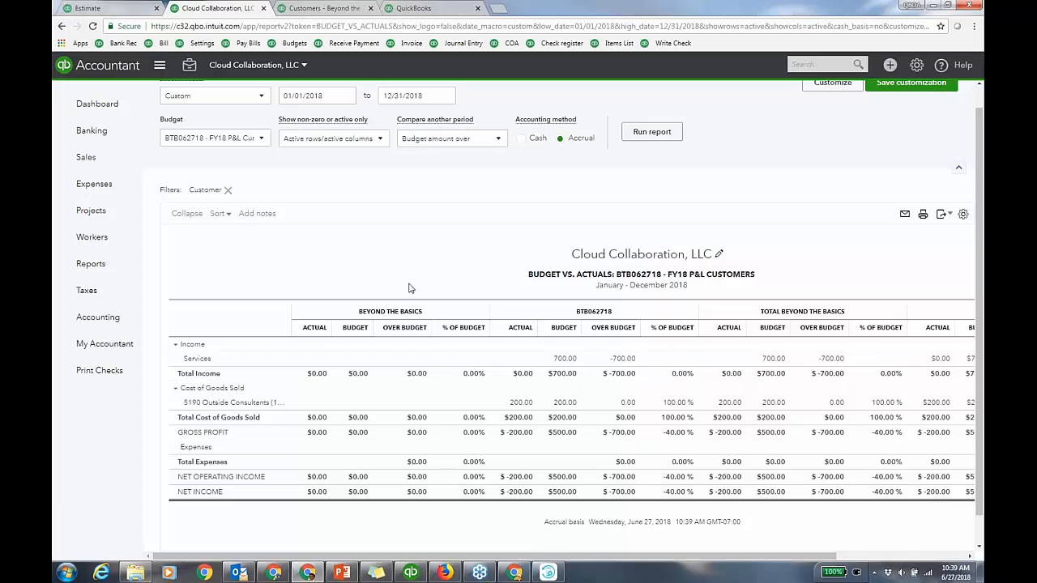
drag(782, 557, 898, 561)
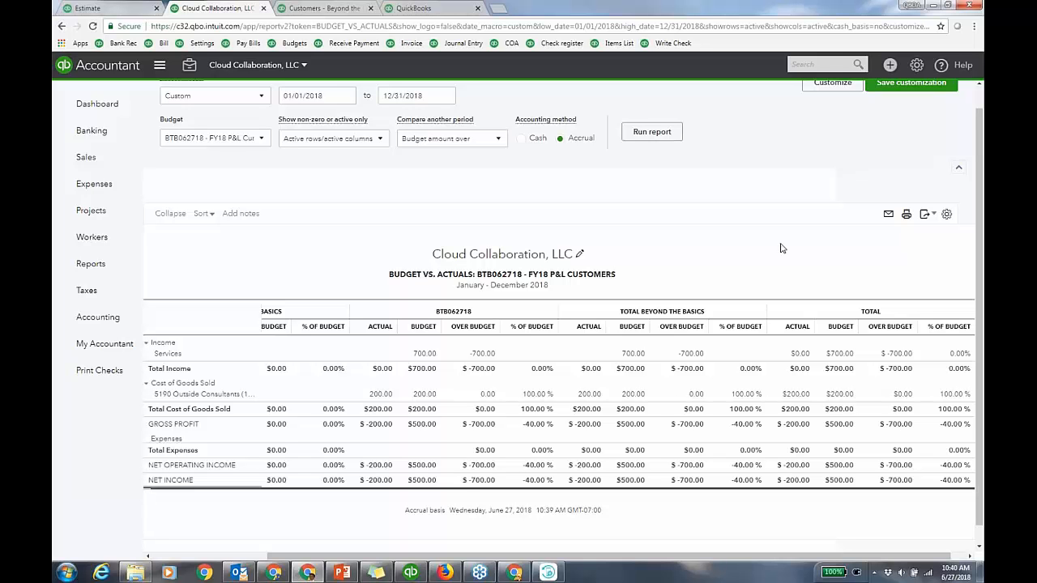
Create an invoice from Estimate #8004 for 50% of each line, after considering the custom amount per line option
click(132, 11)
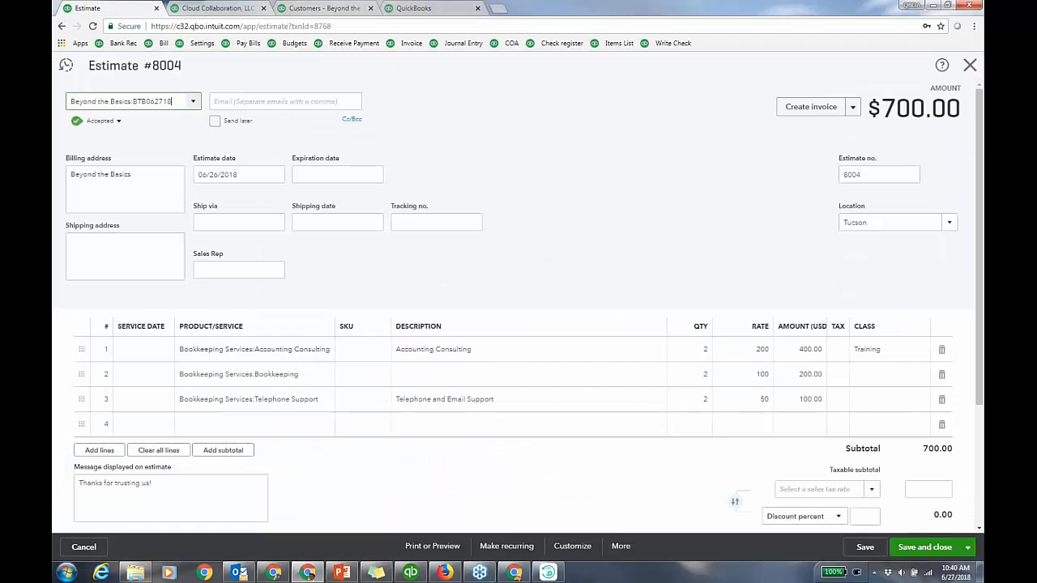
click(813, 107)
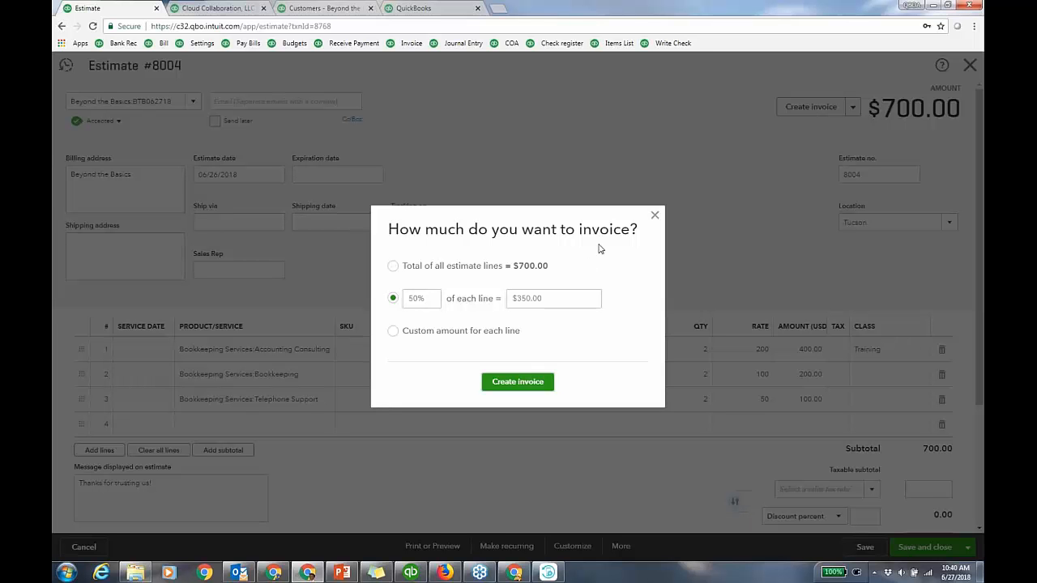
click(394, 333)
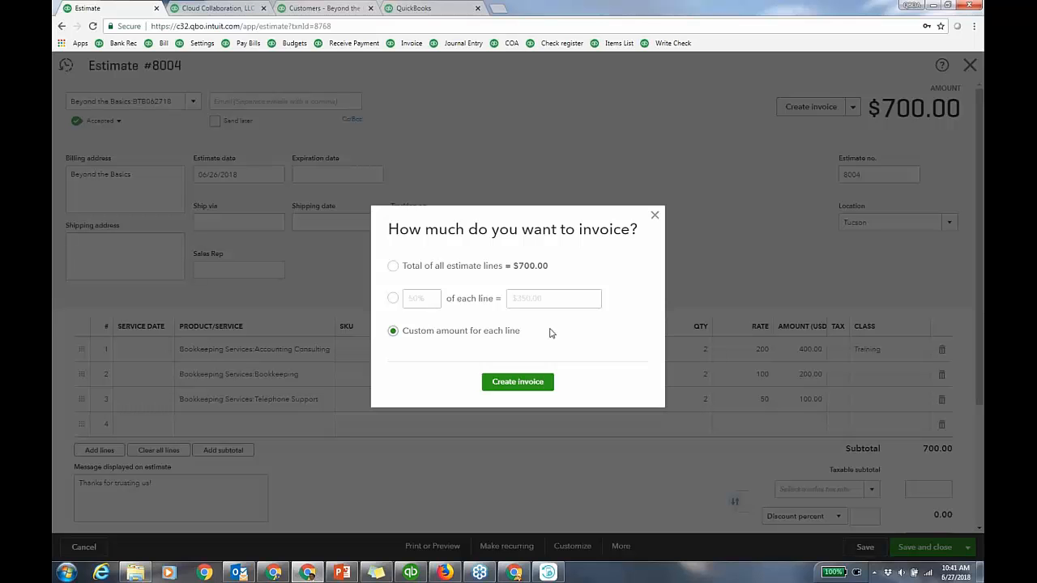
click(393, 298)
click(523, 383)
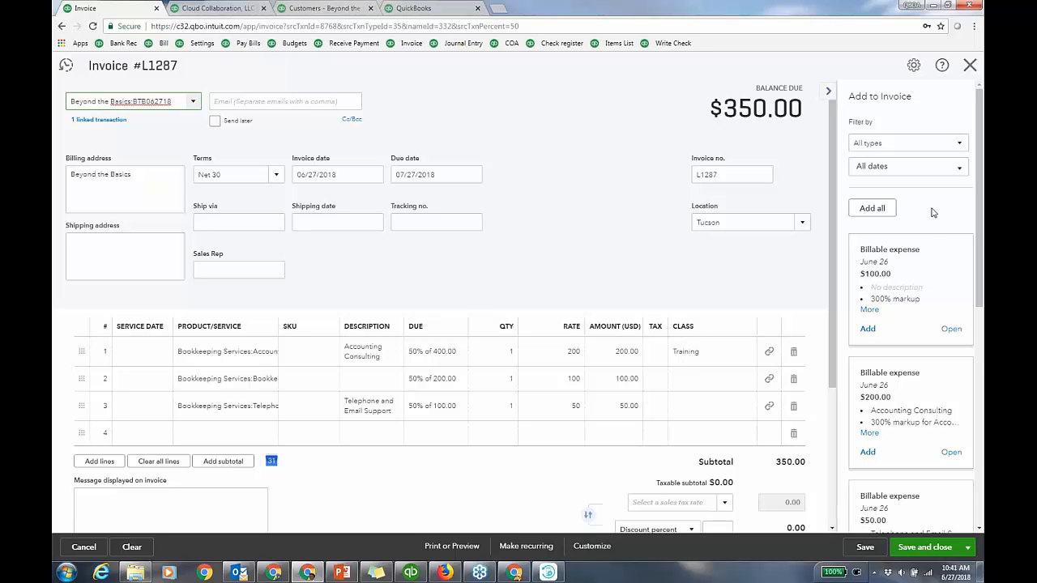
Hide the suggested billable expenses, check the progress percentage on the first invoice line, and save the invoice
click(828, 94)
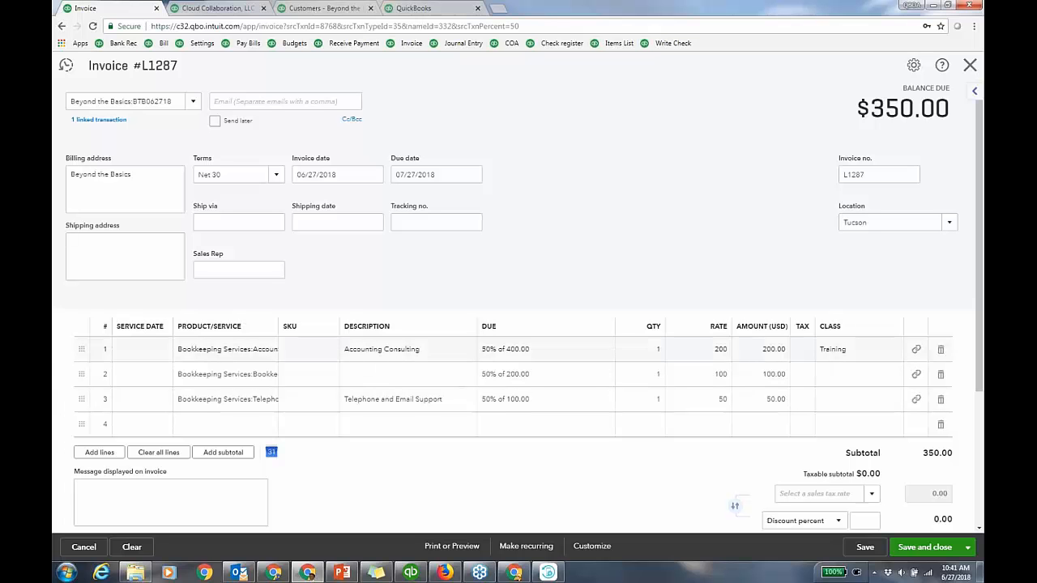
click(658, 352)
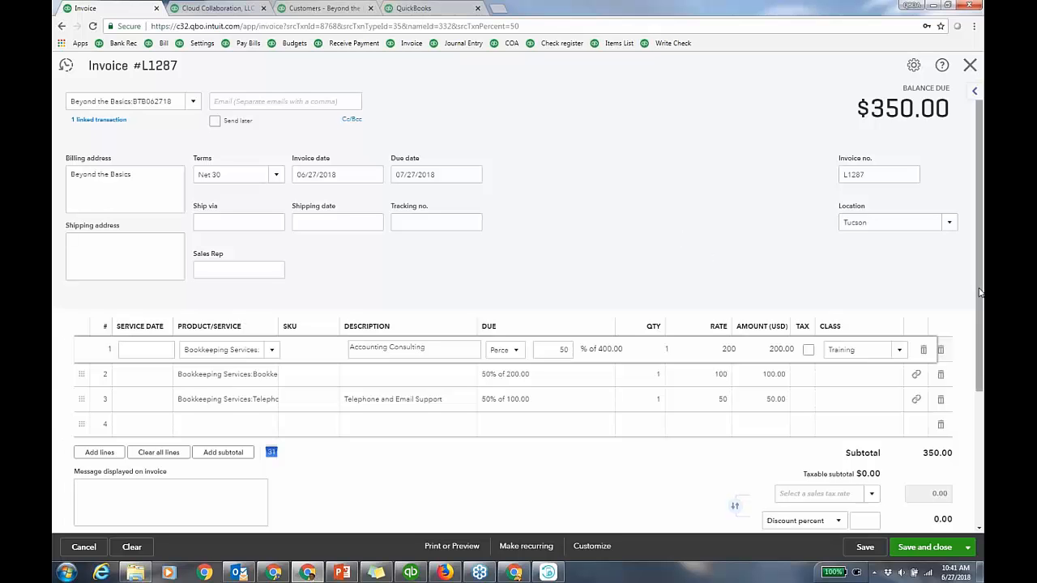
scroll(980, 312, down, 3)
click(865, 547)
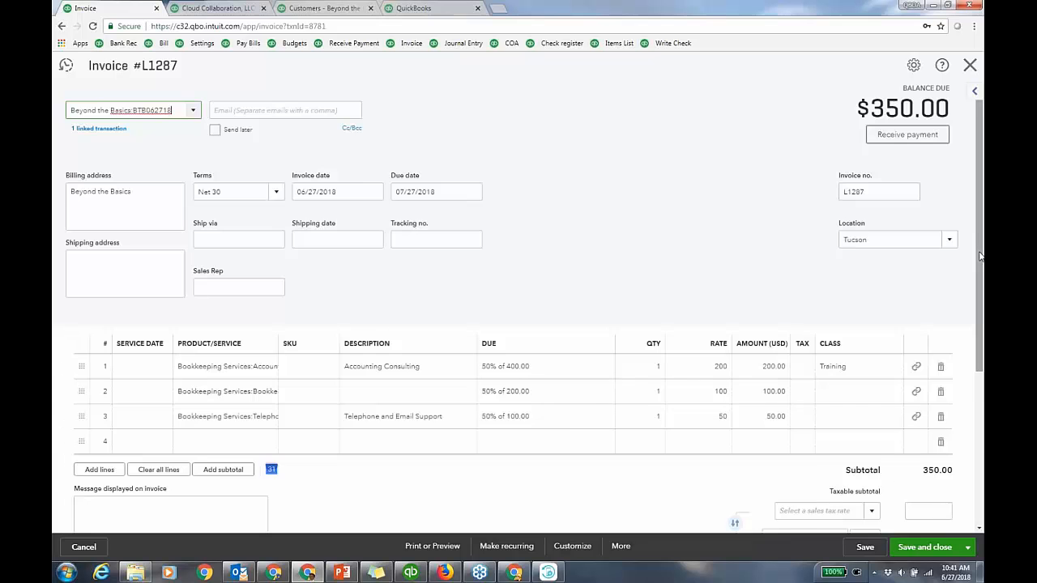
Review the invoice's estimate summary, open the linked Estimate #8004, and examine its invoiced and remaining subtotals
scroll(982, 318, down, 1)
scroll(982, 317, down, 2)
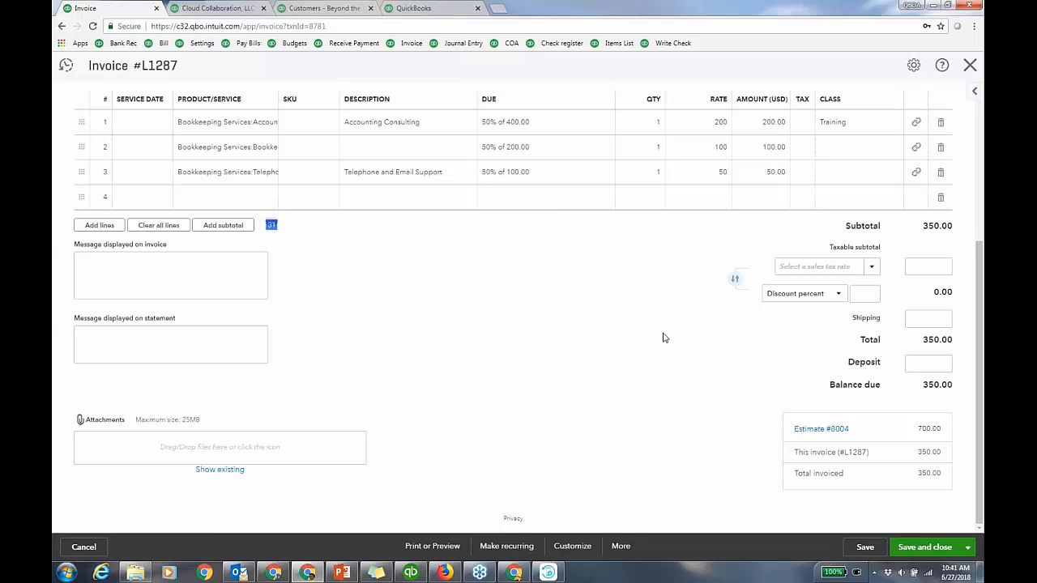
click(813, 434)
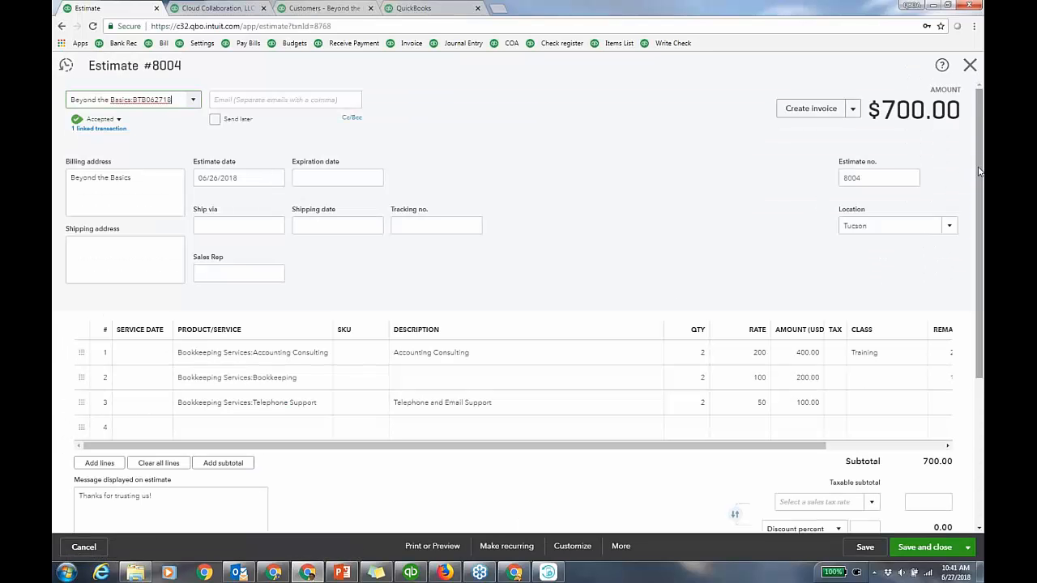
scroll(980, 172, down, 3)
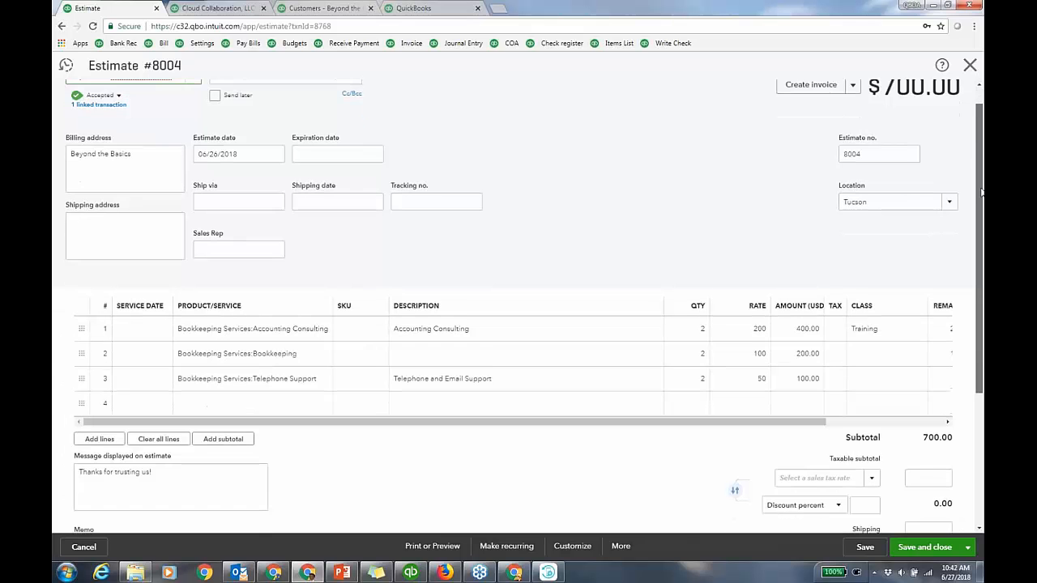
scroll(979, 172, down, 1)
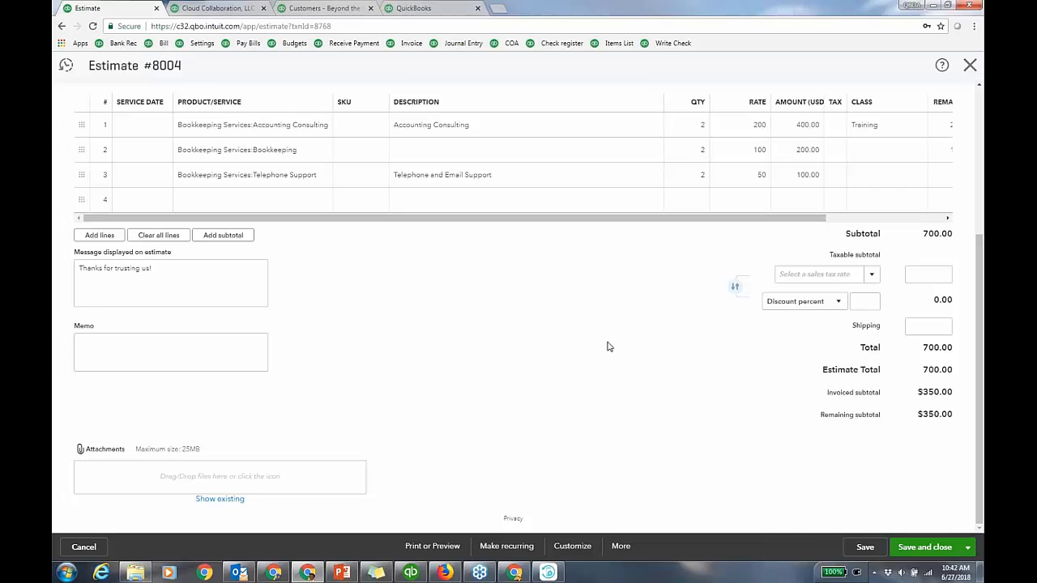
Check the estimate's linked transaction and open its invoice
scroll(609, 346, up, 3)
click(99, 128)
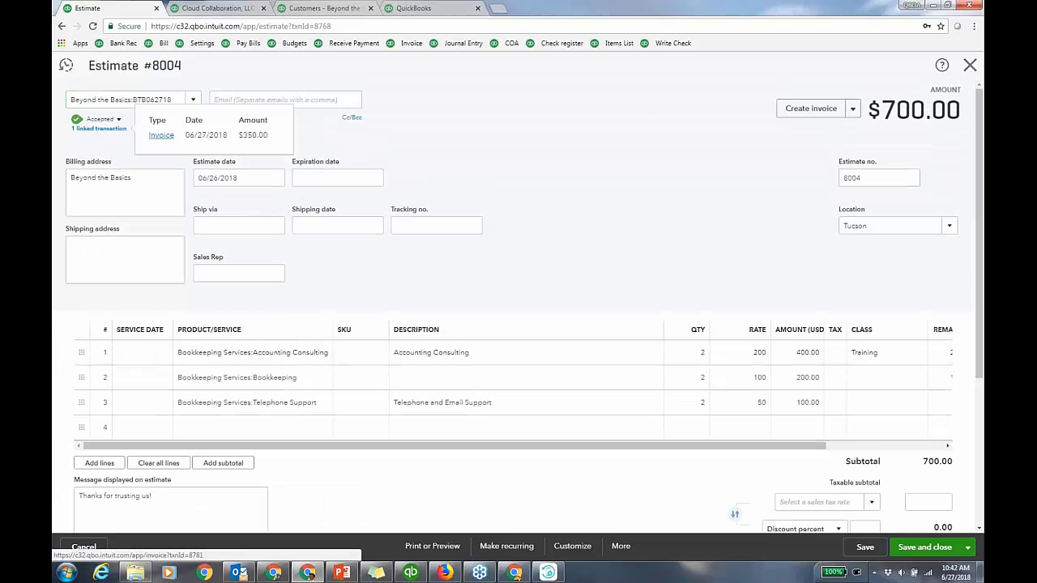
click(161, 135)
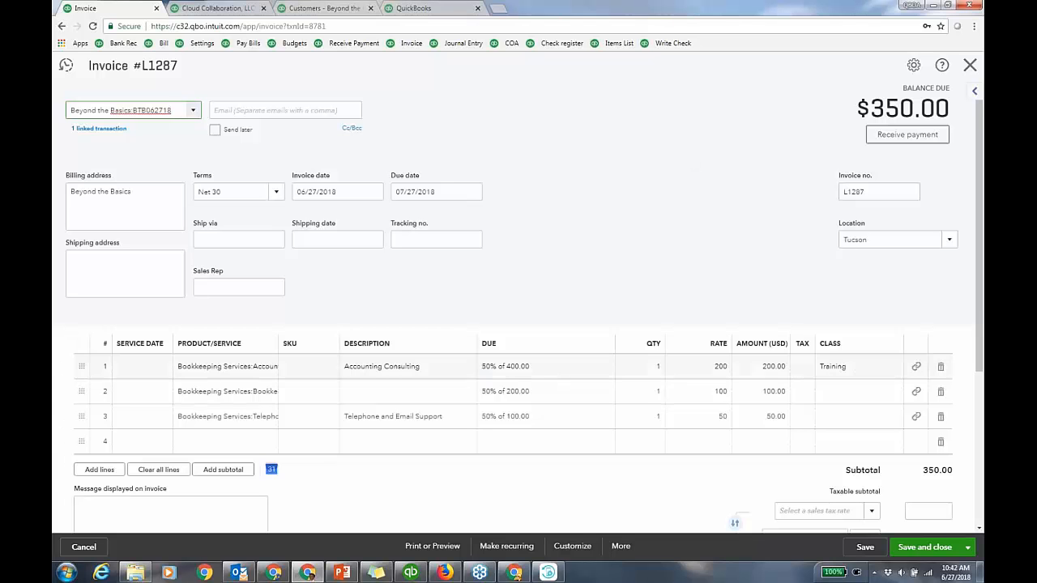
Open the current invoice template for editing and view its print settings
click(572, 547)
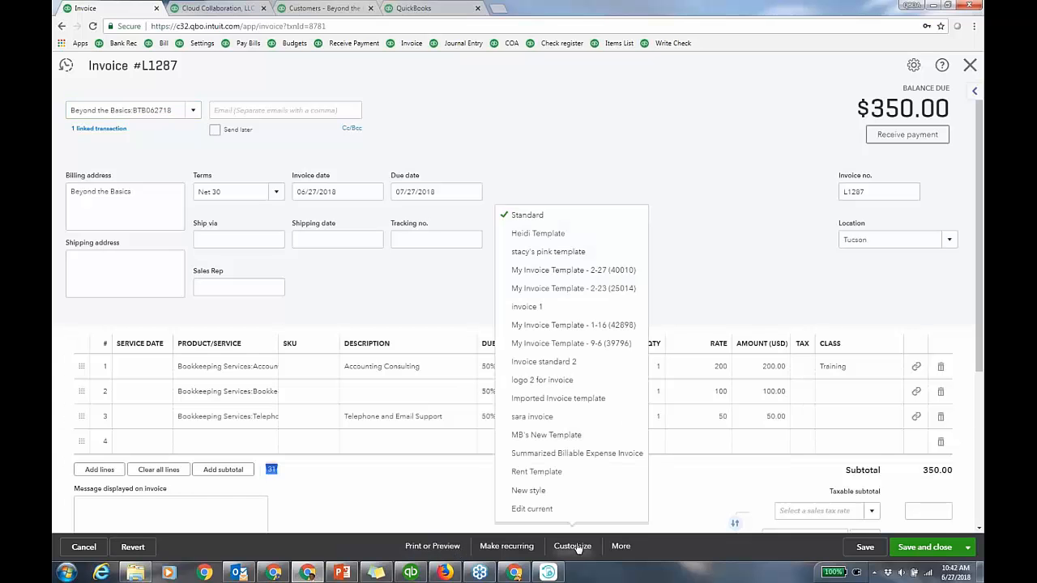
click(548, 511)
click(574, 323)
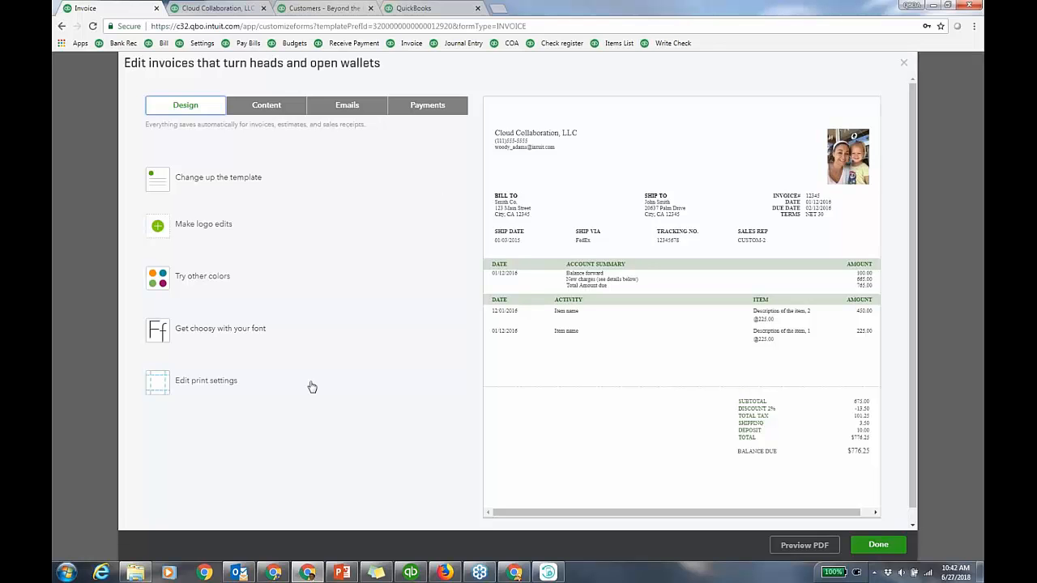
click(222, 385)
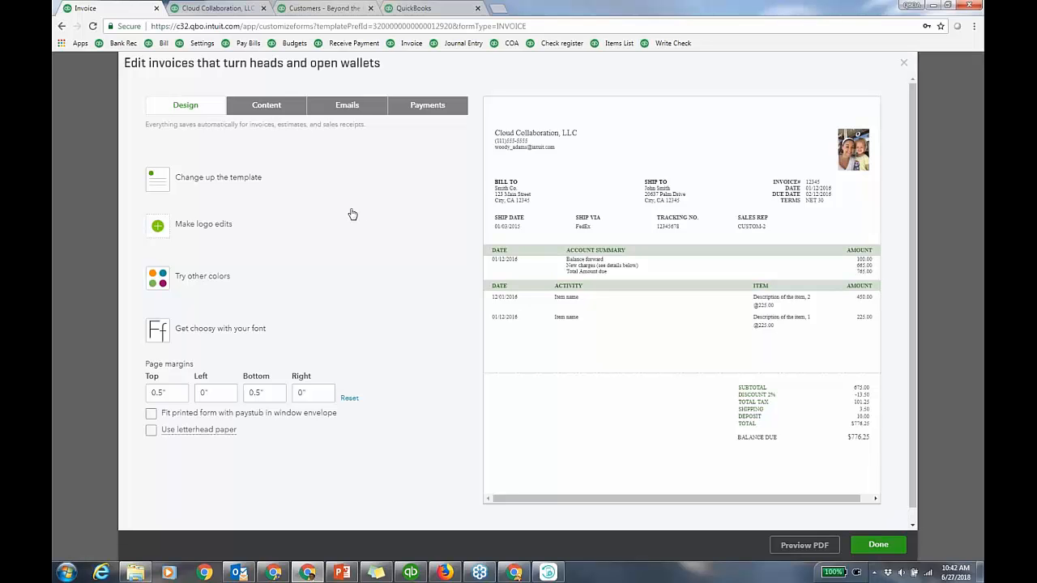
Examine the template's header content settings, including its custom fields
click(274, 111)
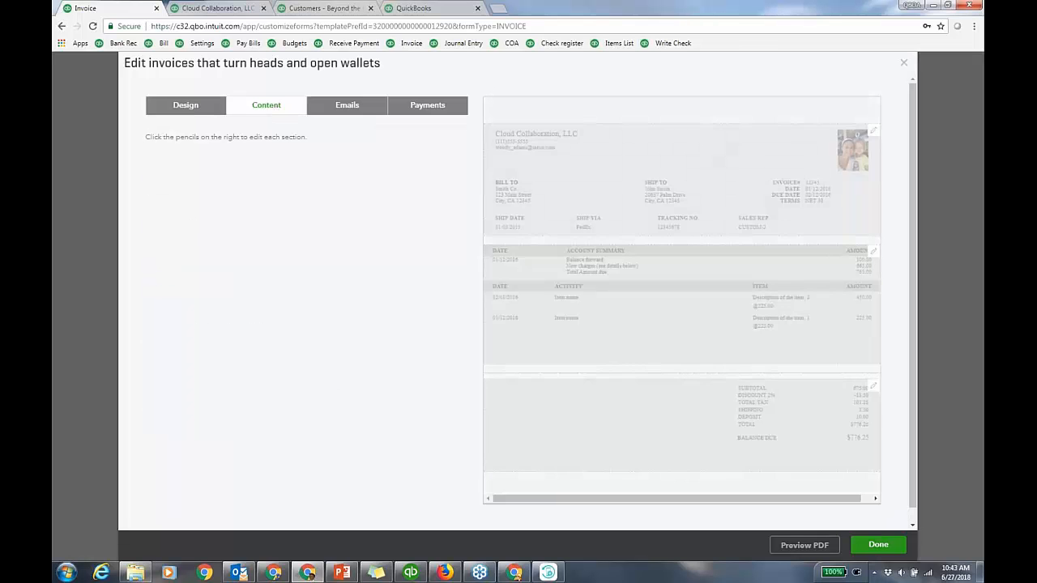
click(874, 134)
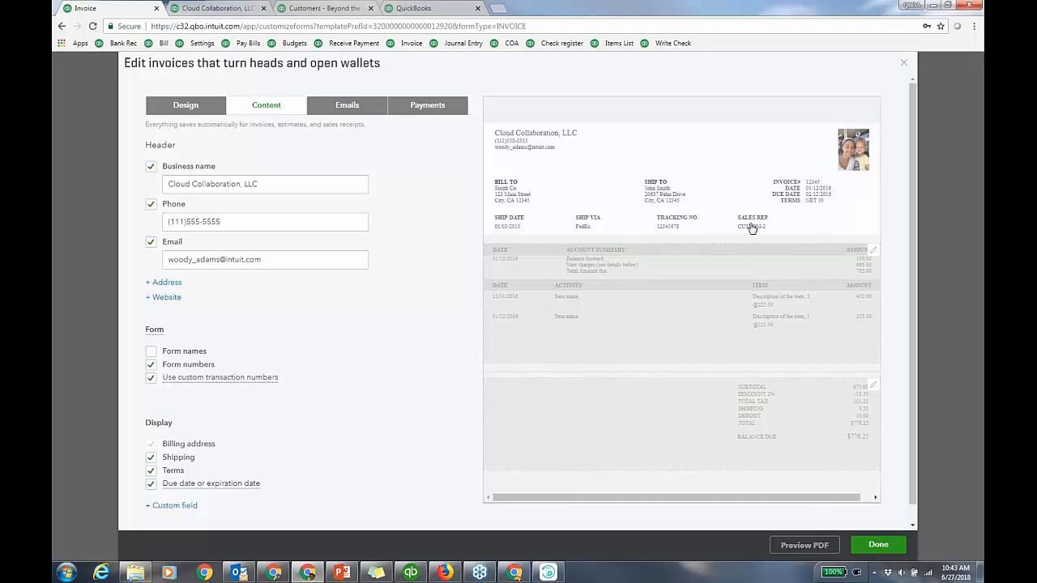
click(171, 505)
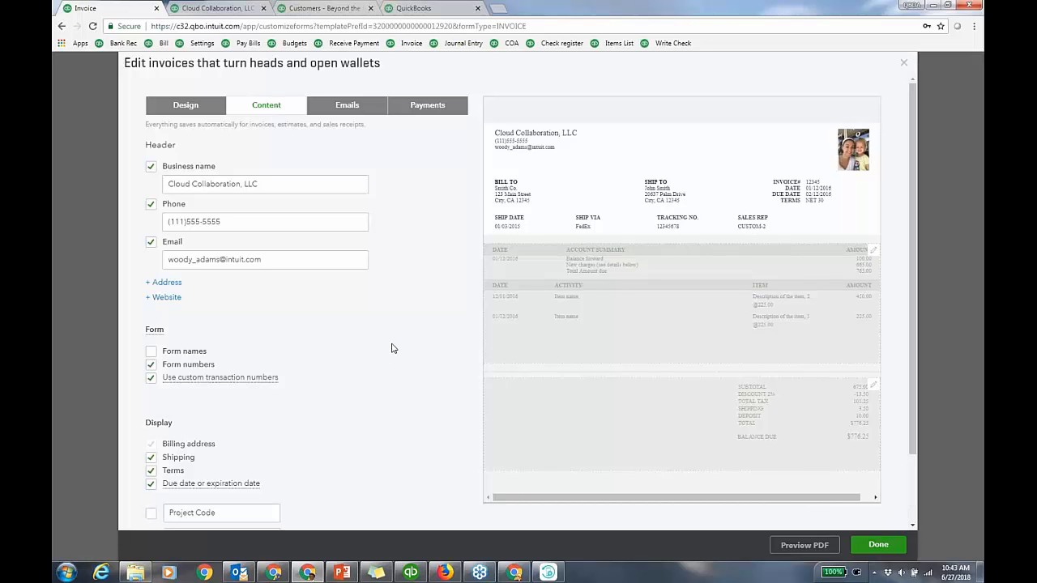
scroll(395, 340, down, 1)
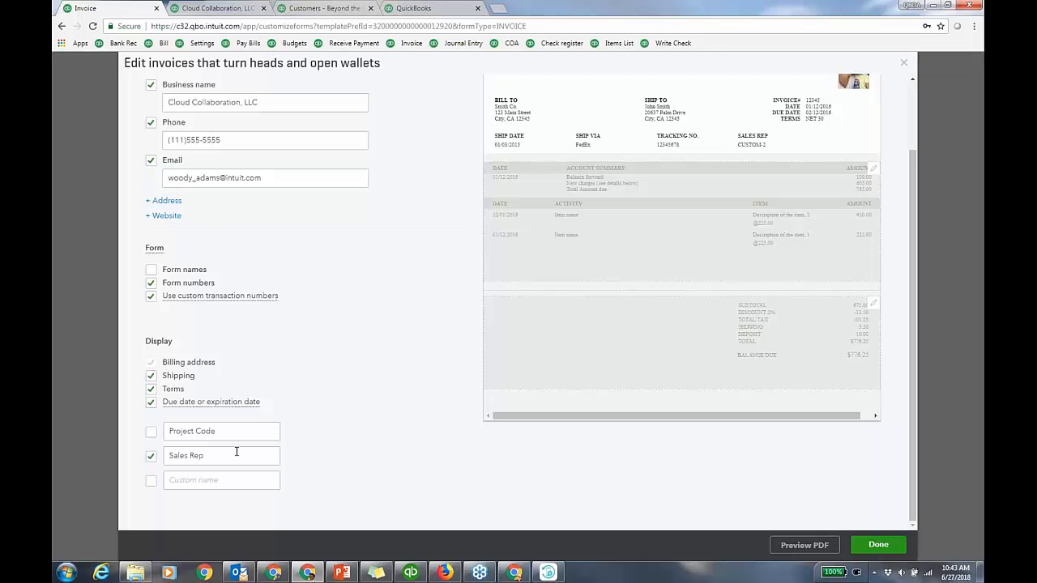
scroll(339, 382, up, 1)
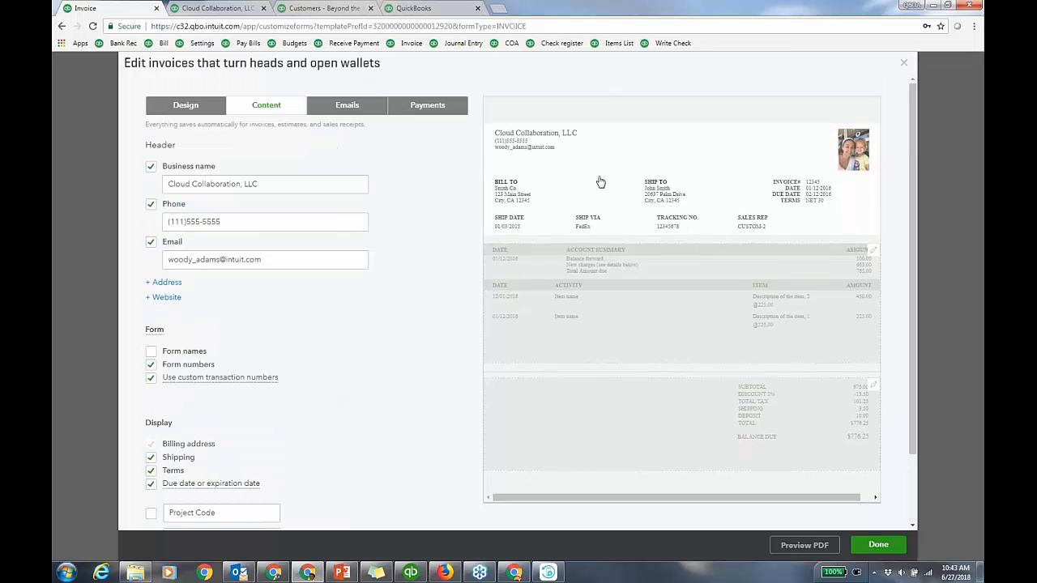
Examine the template's activity table columns and its additional activity options, including progress on line items
click(873, 251)
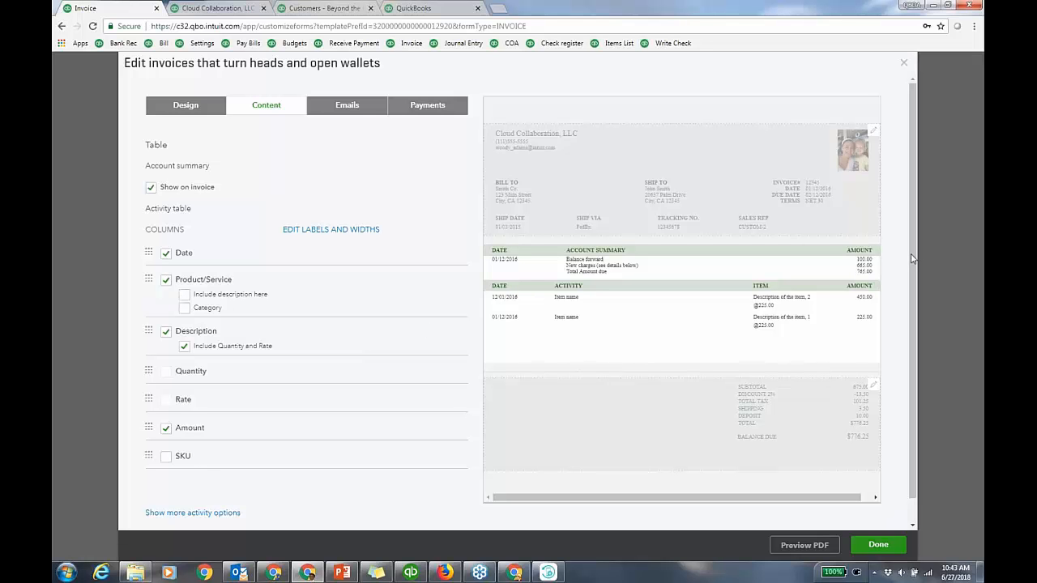
scroll(839, 403, down, 1)
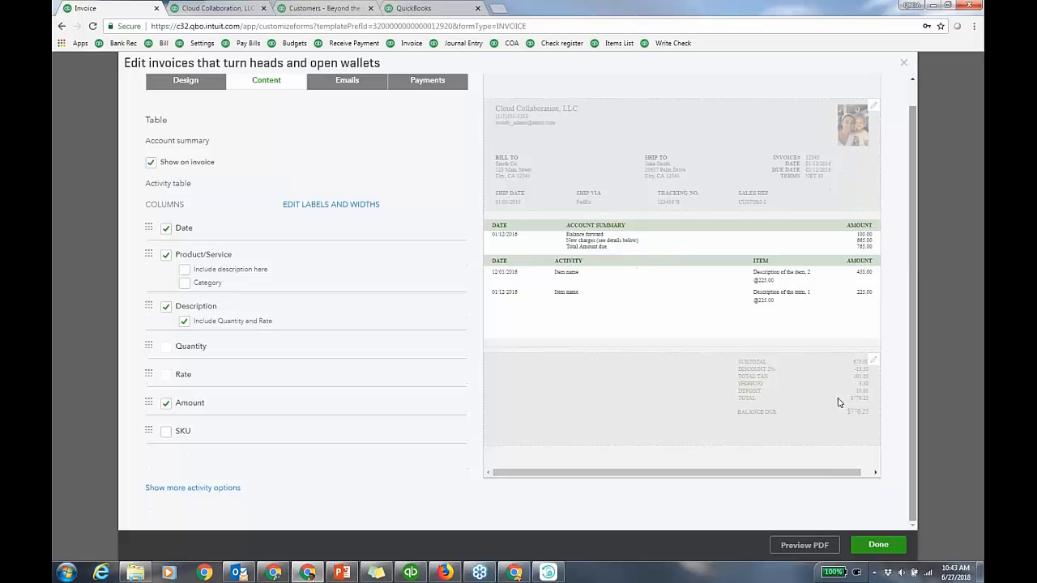
click(194, 488)
scroll(402, 431, down, 3)
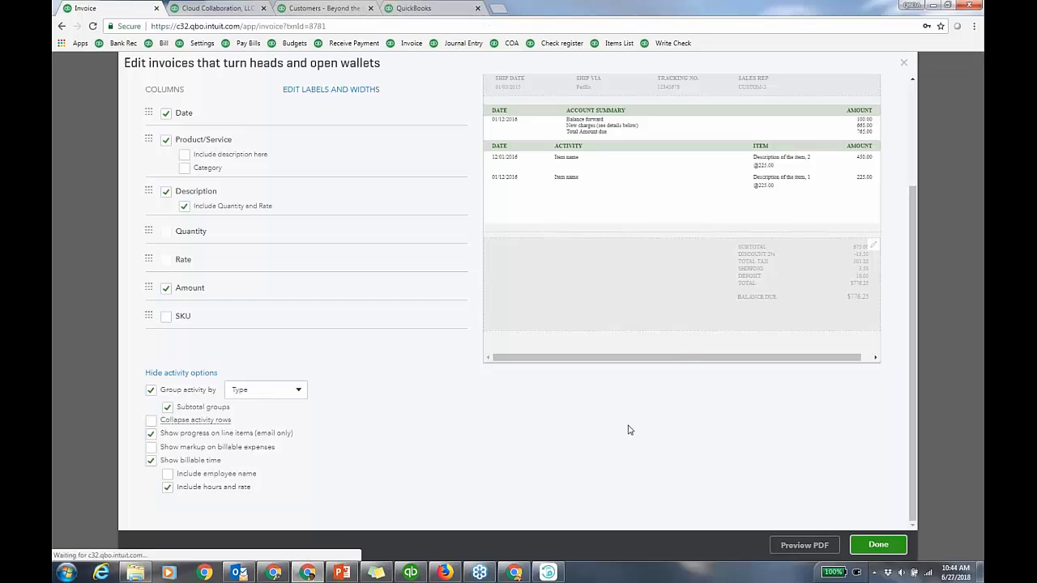
Preview the printed invoice, examine its line items and estimate summary, and close the preview
click(433, 546)
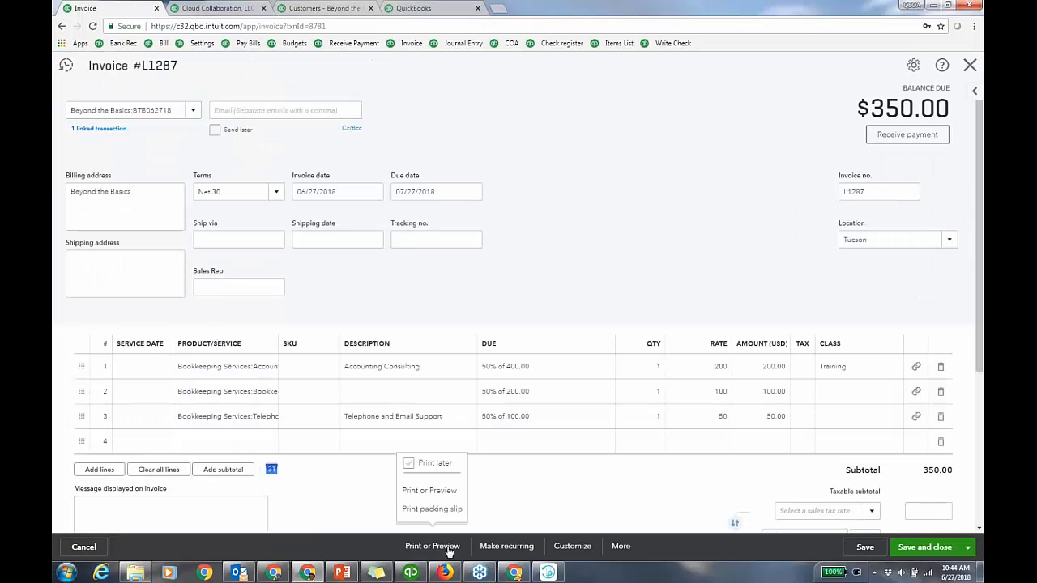
click(444, 492)
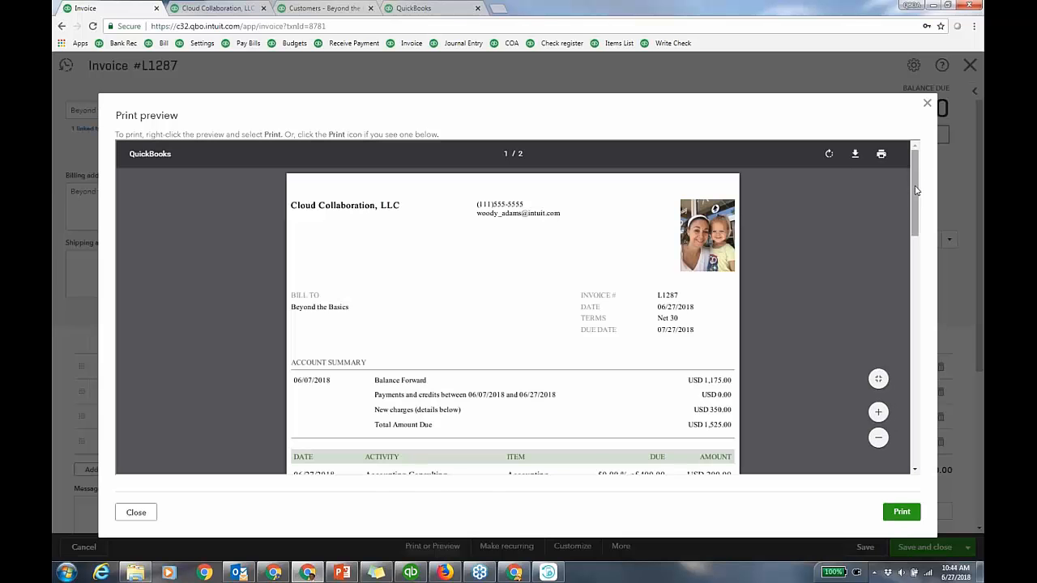
drag(917, 191, 929, 259)
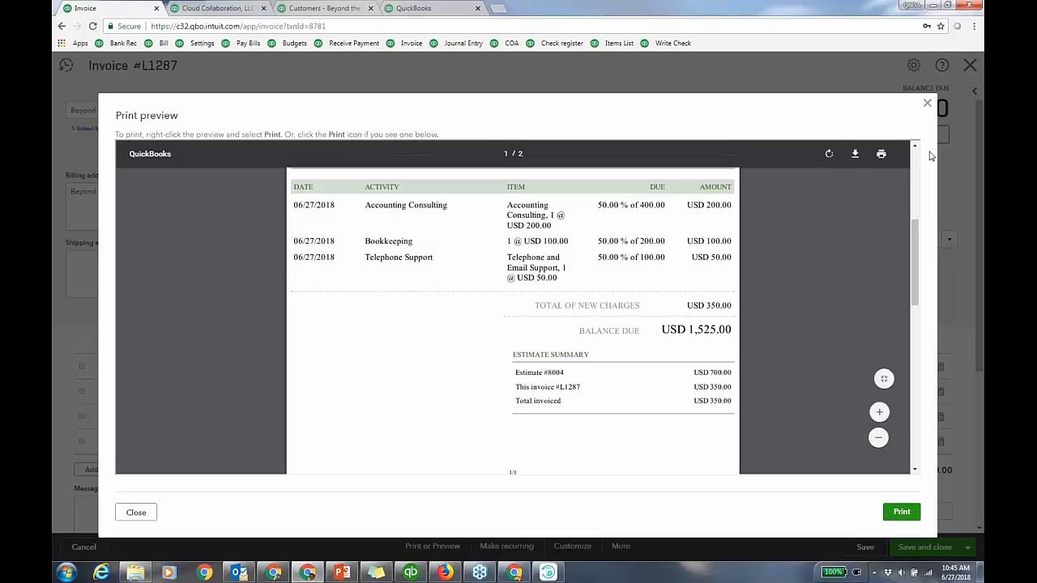
click(928, 104)
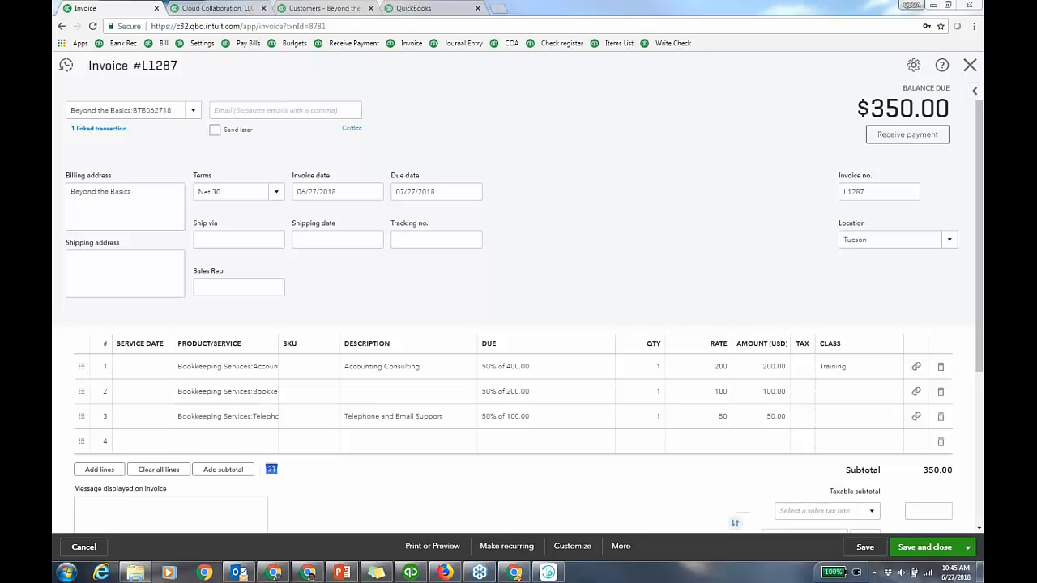
Close the invoice and start a new delayed charge for the Beyond the Basics project BTB062718
click(970, 67)
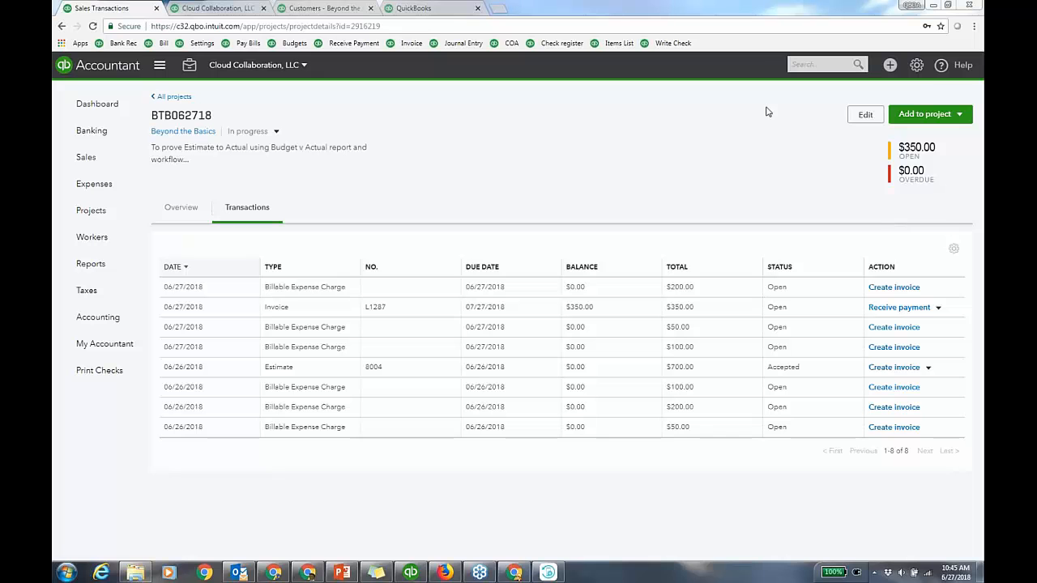
click(917, 68)
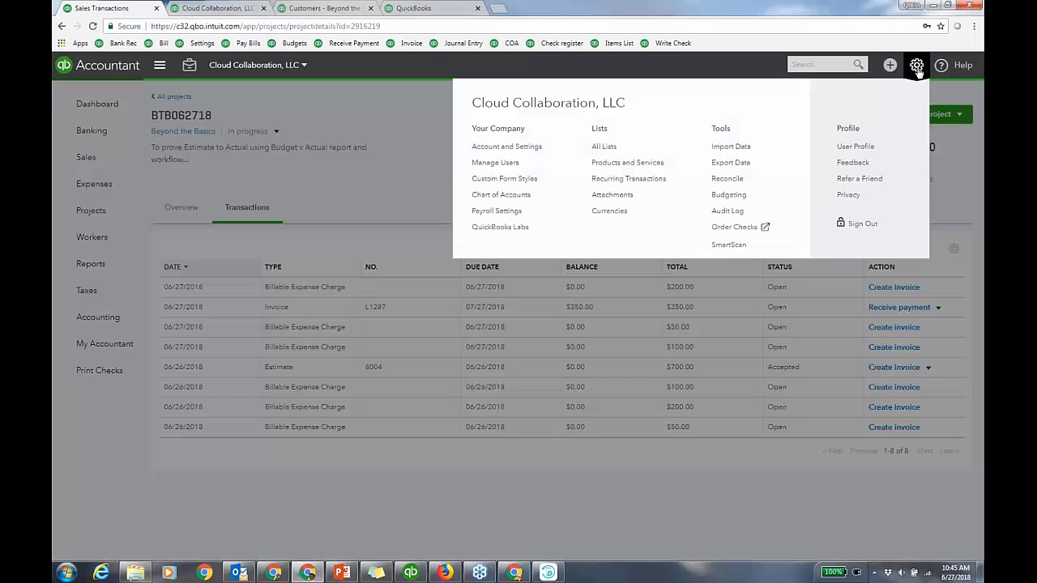
click(890, 68)
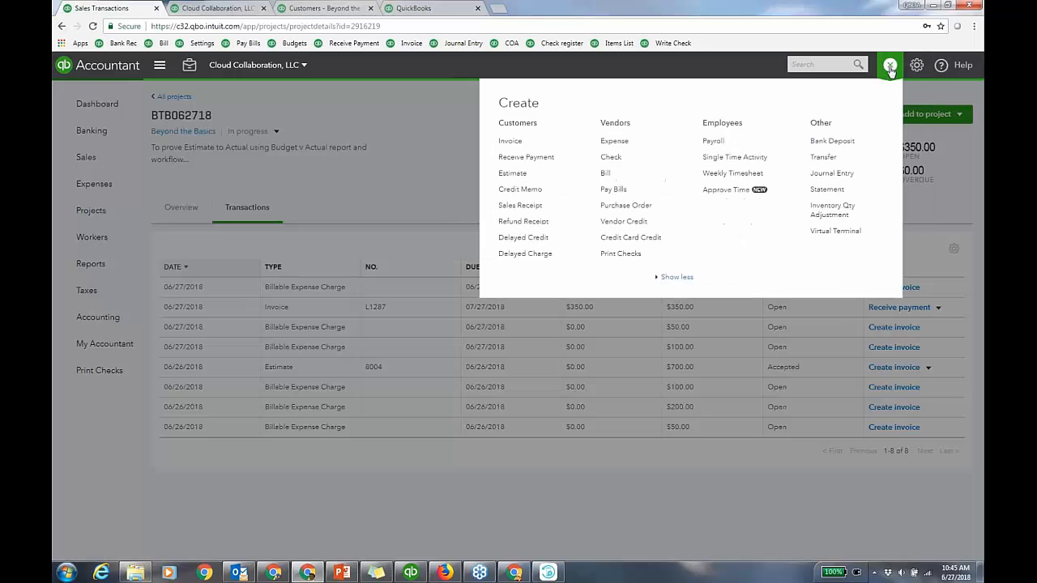
click(890, 68)
click(890, 68)
click(536, 254)
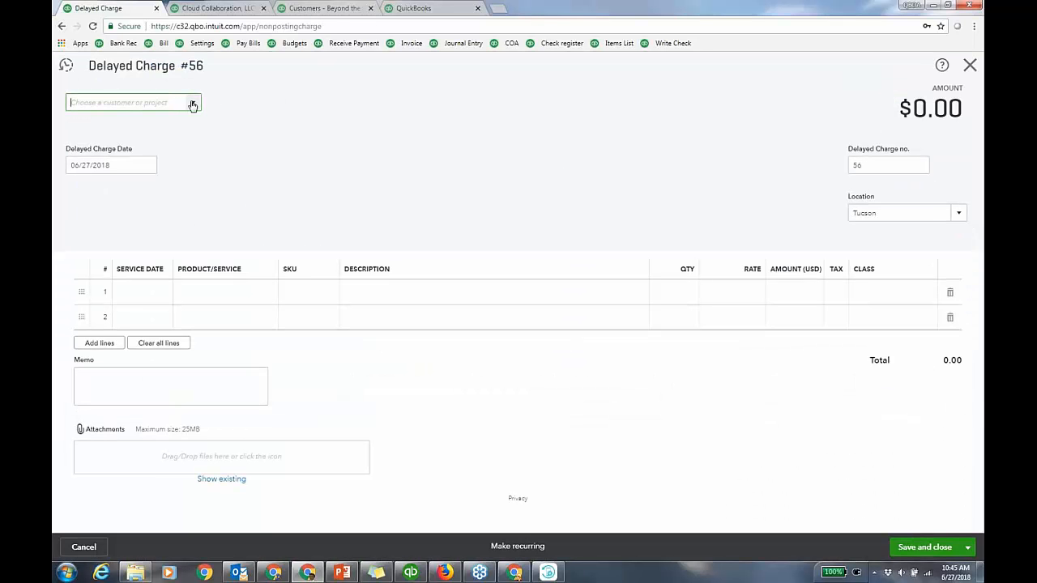
click(193, 102)
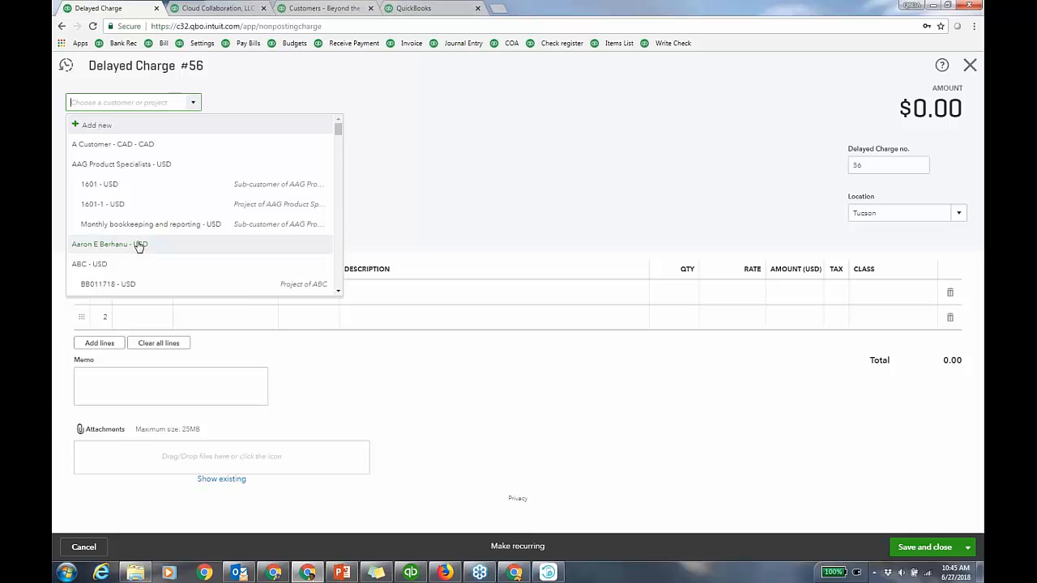
text(Be)
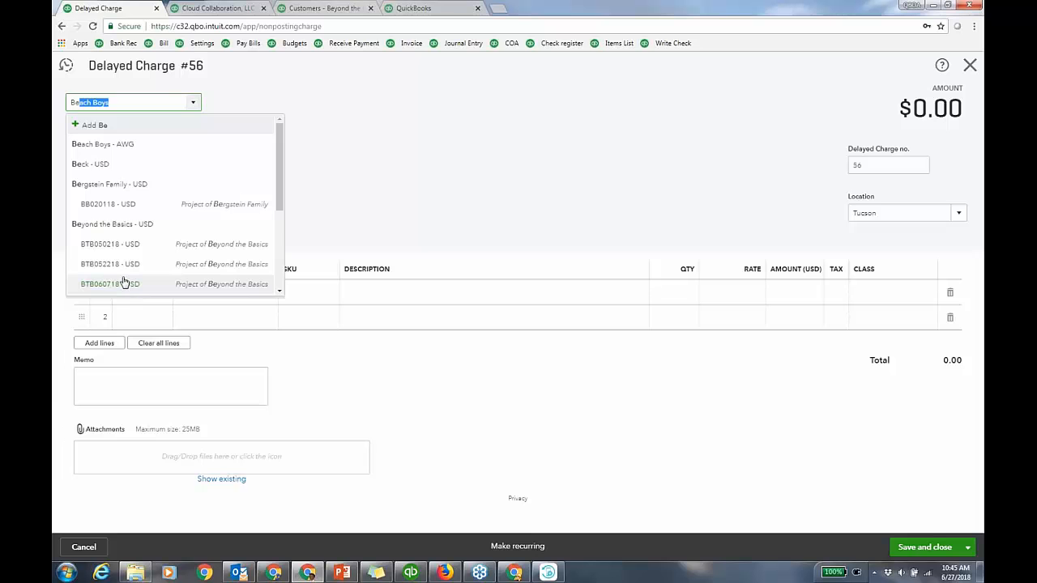
drag(279, 207, 279, 231)
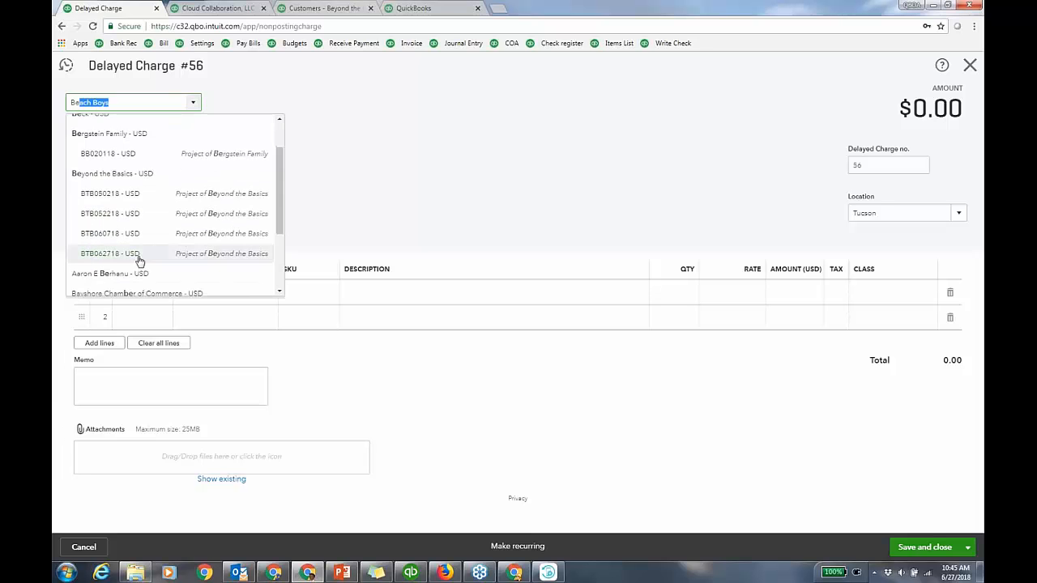
click(138, 259)
Add the Bookkeeping service line at a rate of 100 with quantity 2, and save and close the delayed charge
click(256, 292)
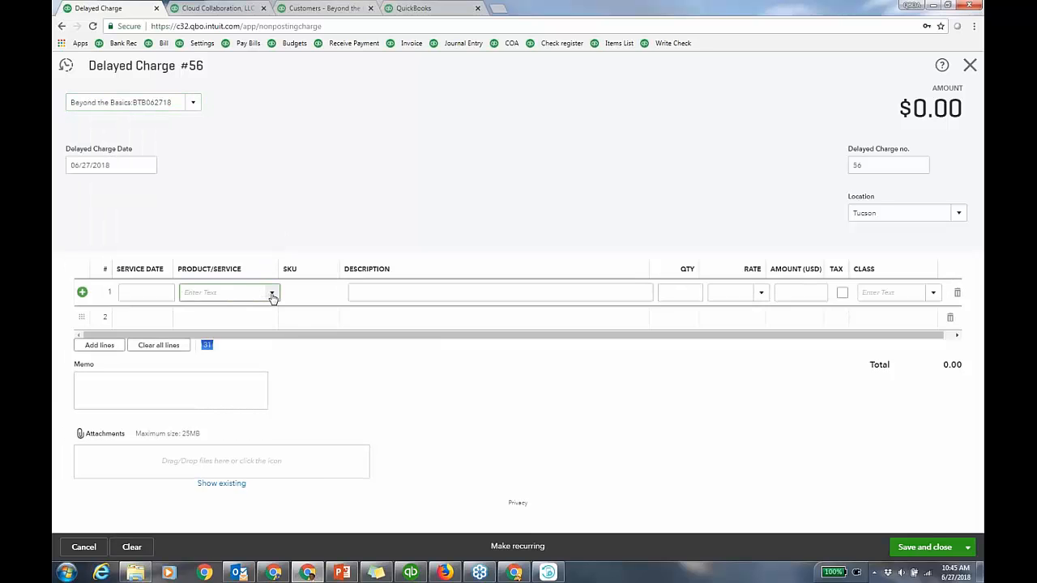
click(271, 294)
click(251, 465)
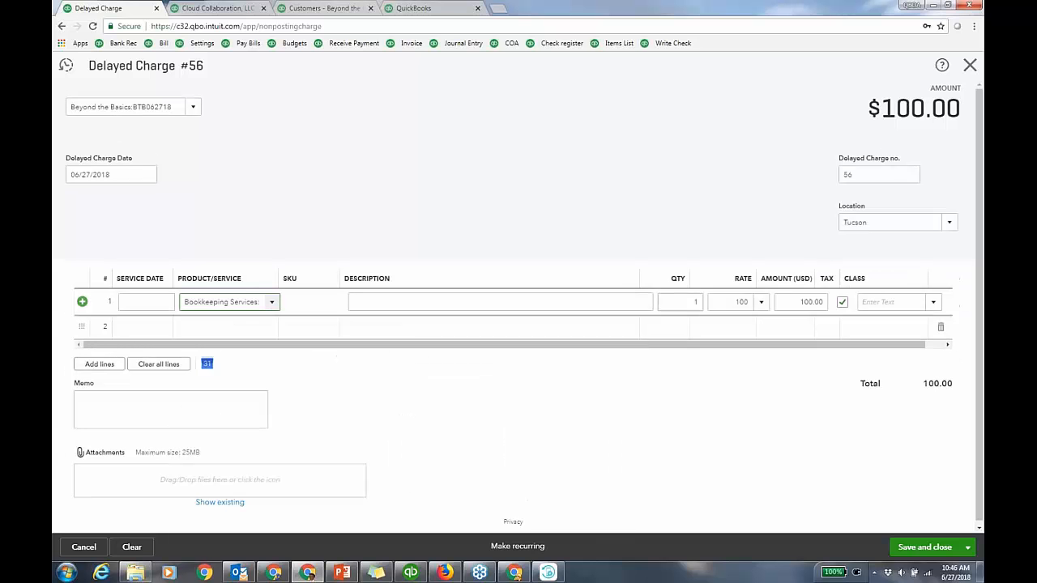
click(680, 302)
text(2)
key(Tab)
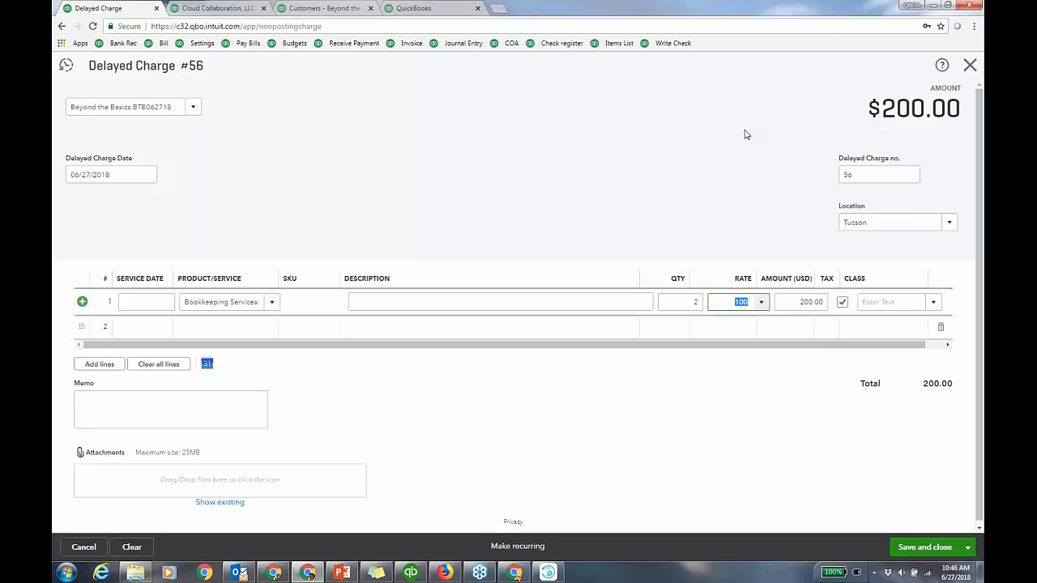
click(923, 549)
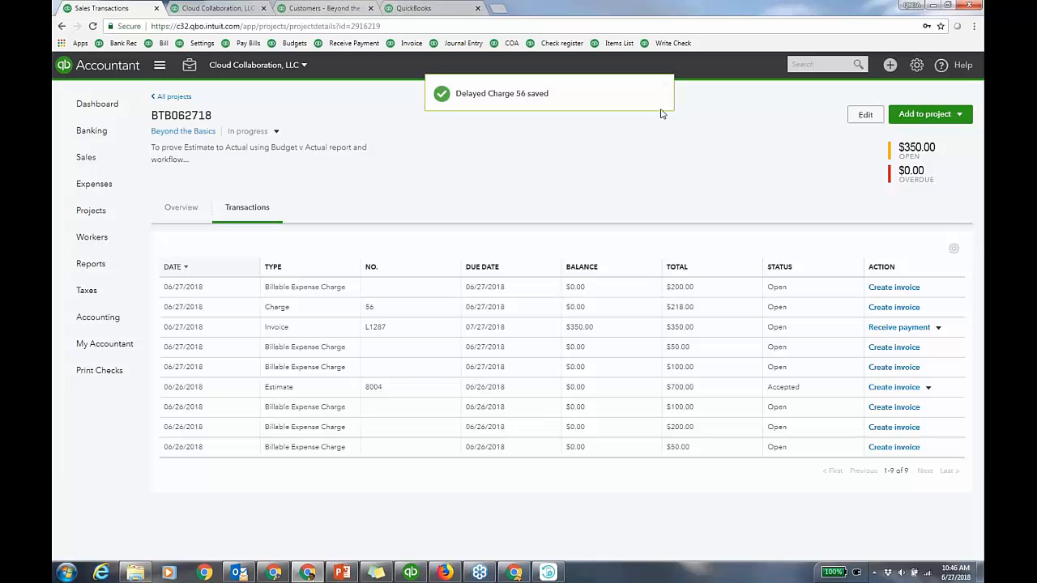
click(665, 90)
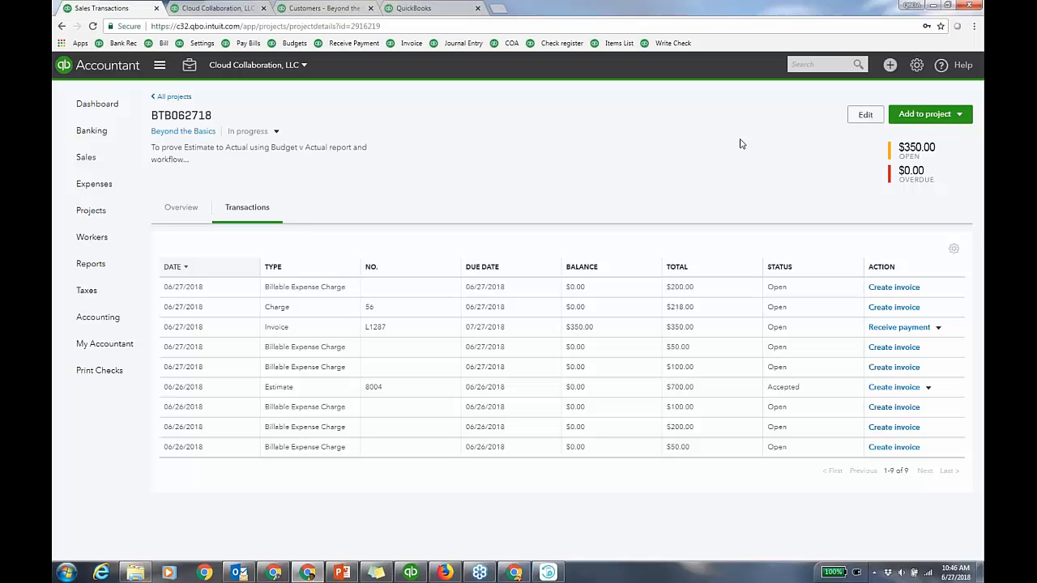
Open the recurring invoice template "include unbilled charges auto" from the recurring transactions for viewing
click(916, 65)
click(648, 185)
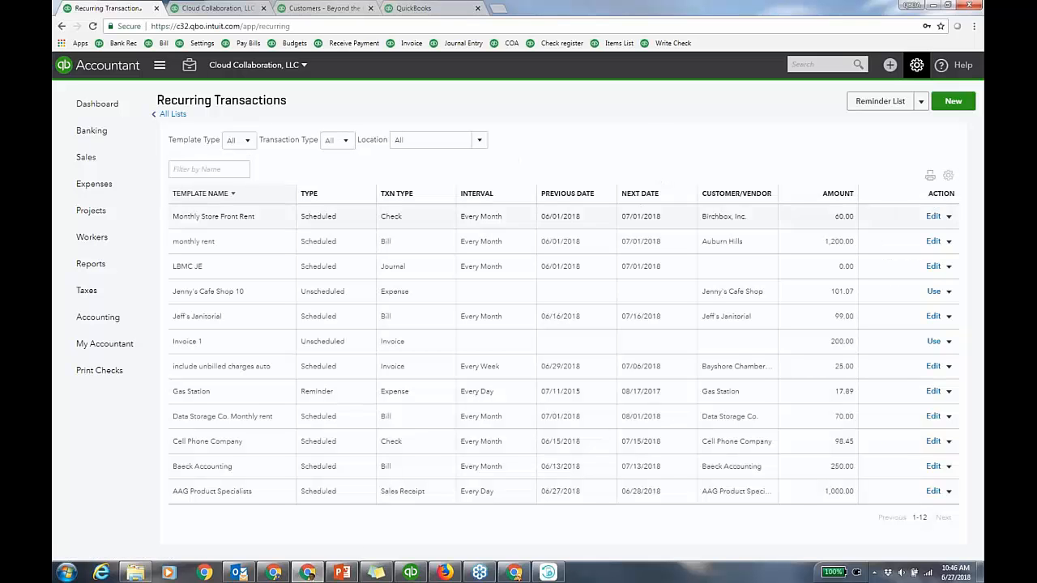
click(933, 366)
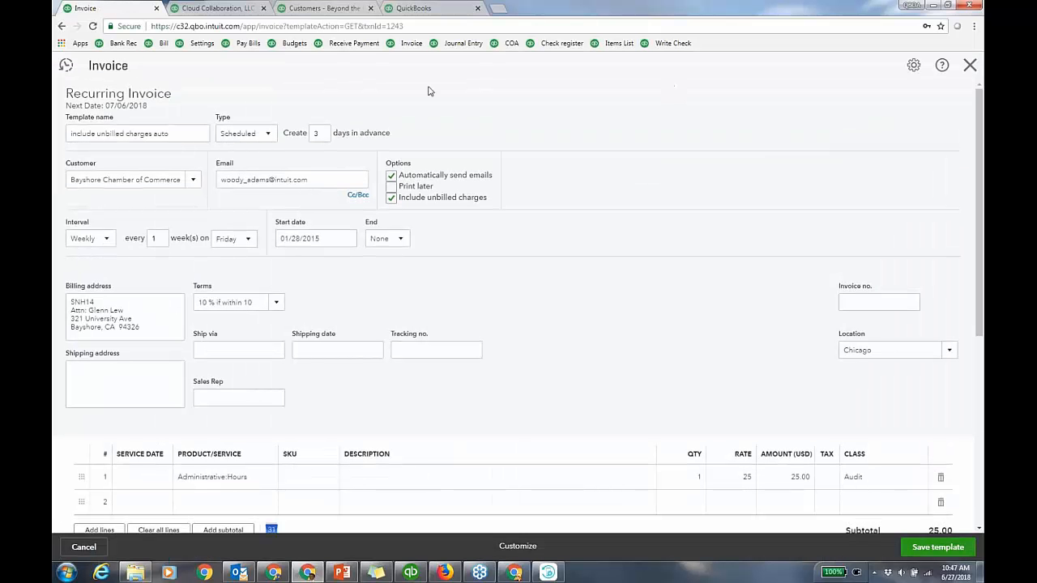
Try a monthly interval on the recurring invoice template and close it without saving
click(107, 241)
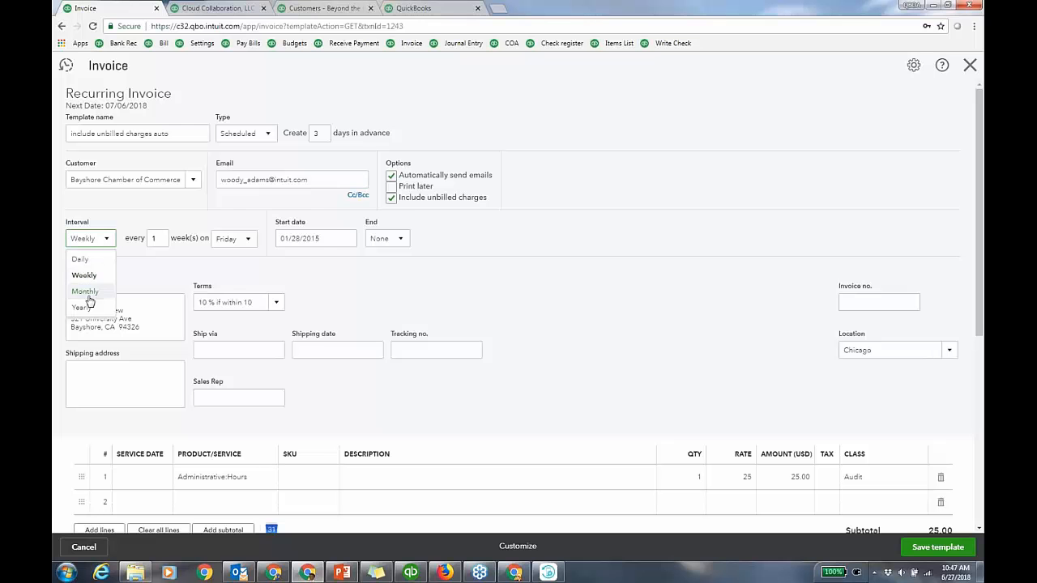
click(85, 291)
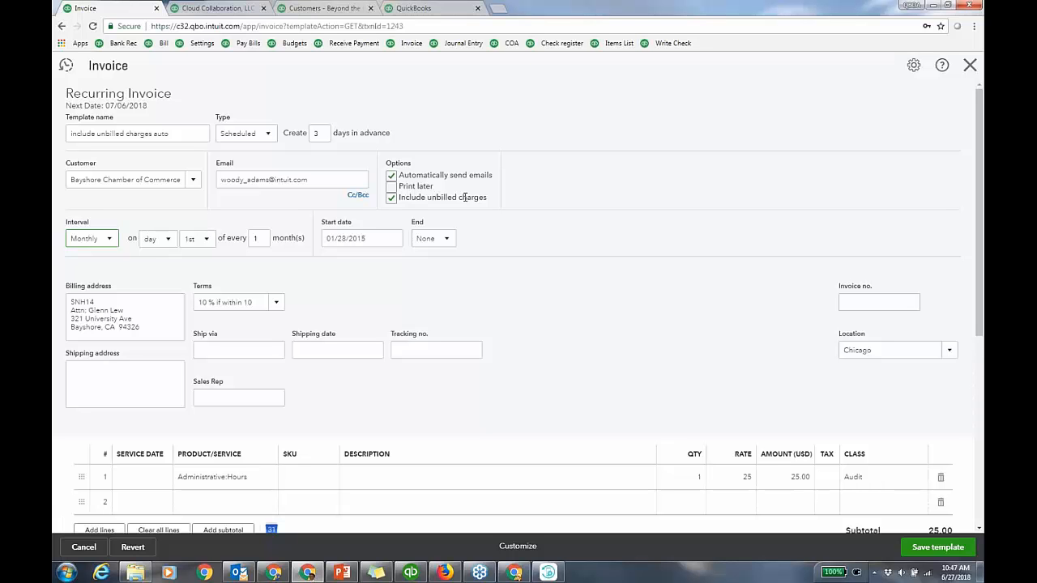
click(969, 65)
click(585, 326)
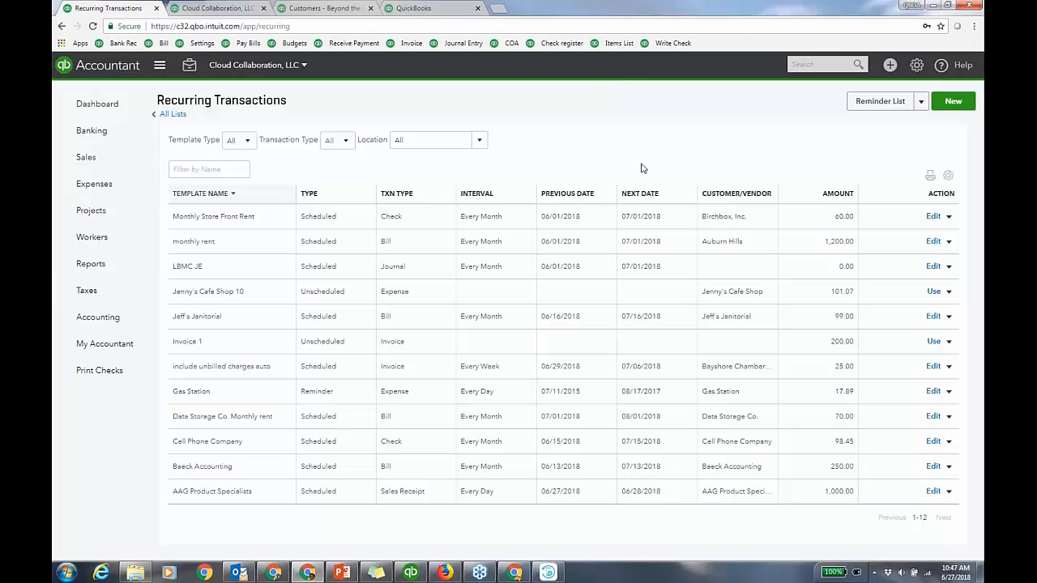
Examine the options of the AAG Product Specialists recurring sales receipt template and close it
click(933, 491)
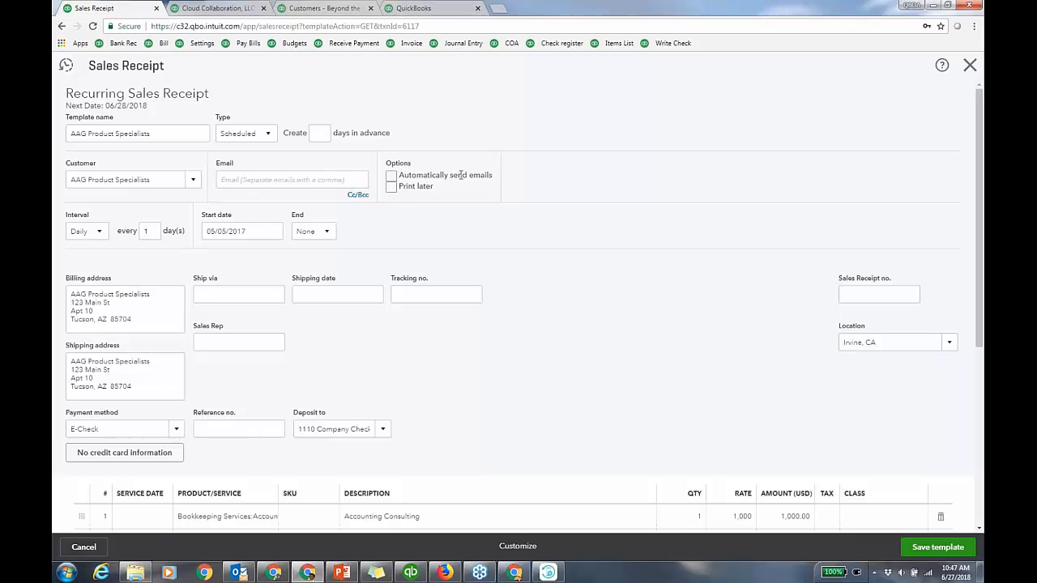
click(970, 65)
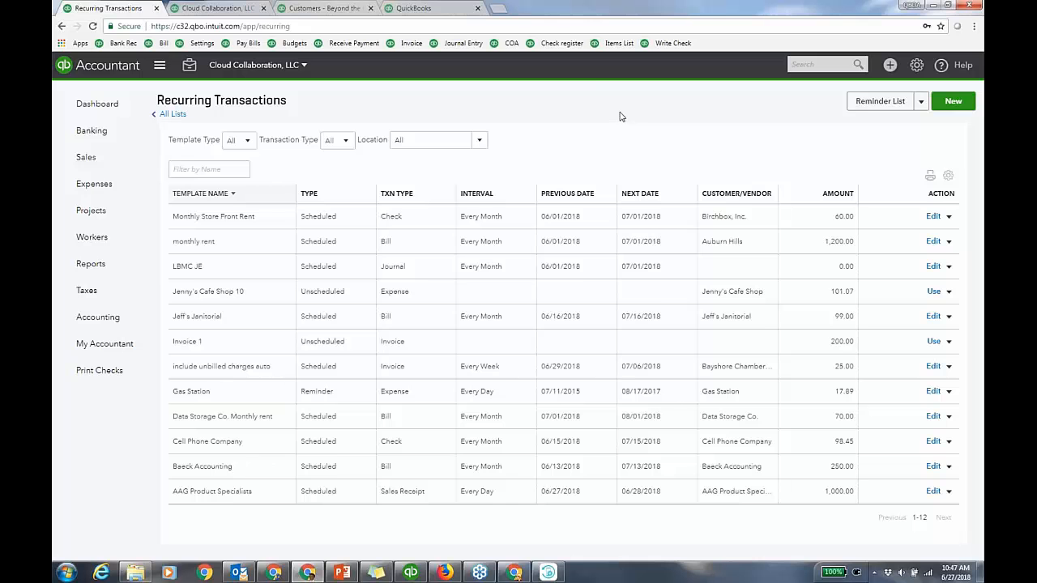
Open the Project Profitability report for project BTB062718 and run it on the accrual basis
click(468, 9)
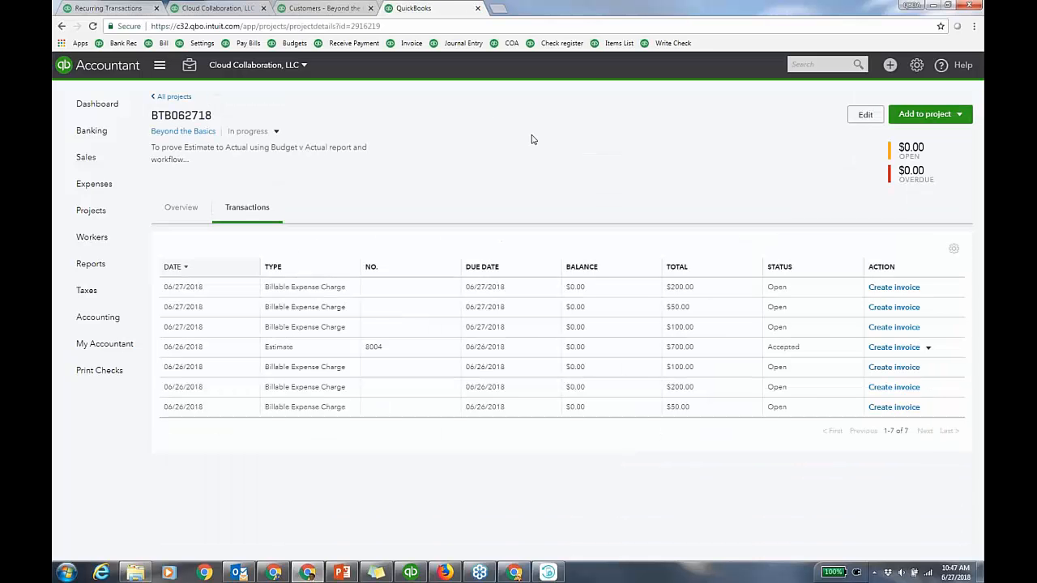
click(181, 208)
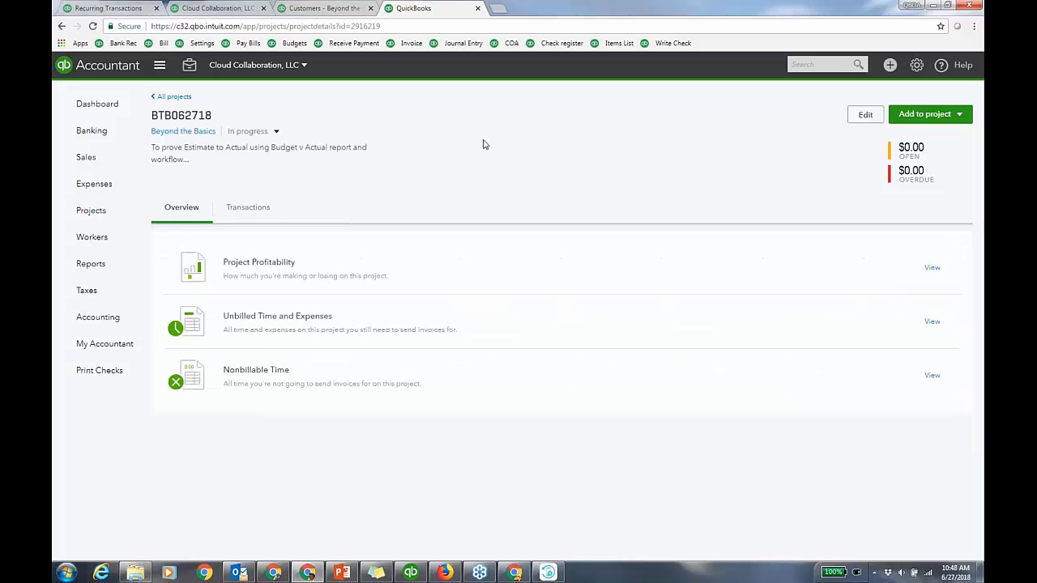
click(283, 268)
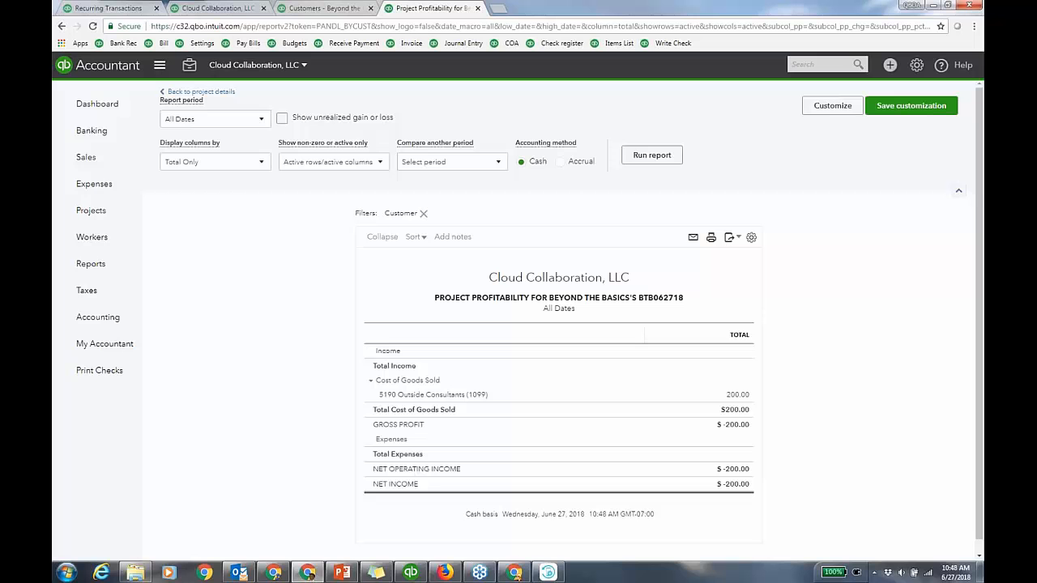
click(559, 161)
click(648, 156)
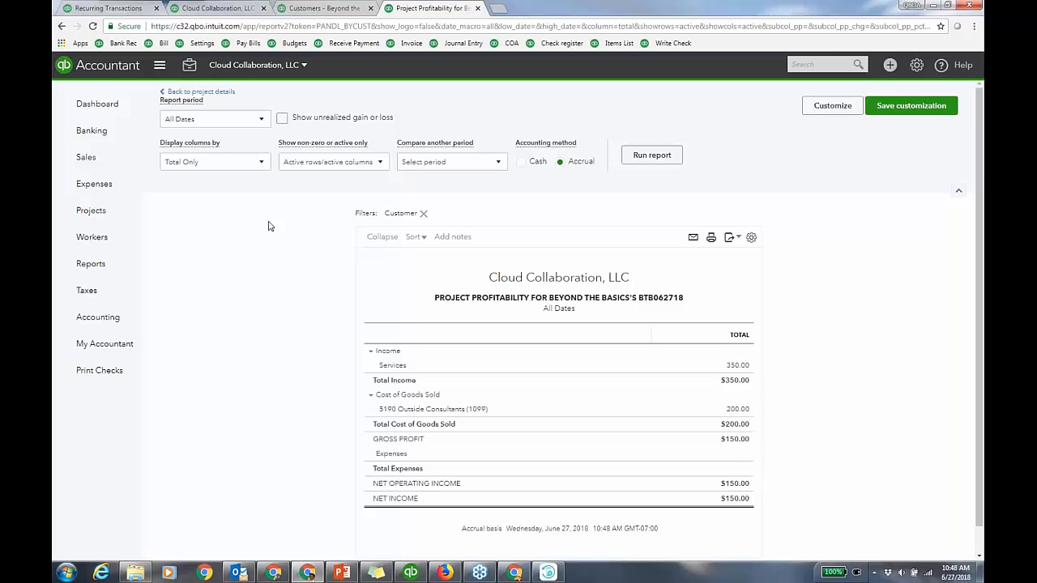
Examine the Upfront Deposit service's income account in the products and services list, collapsing its price rules, and close it
click(916, 66)
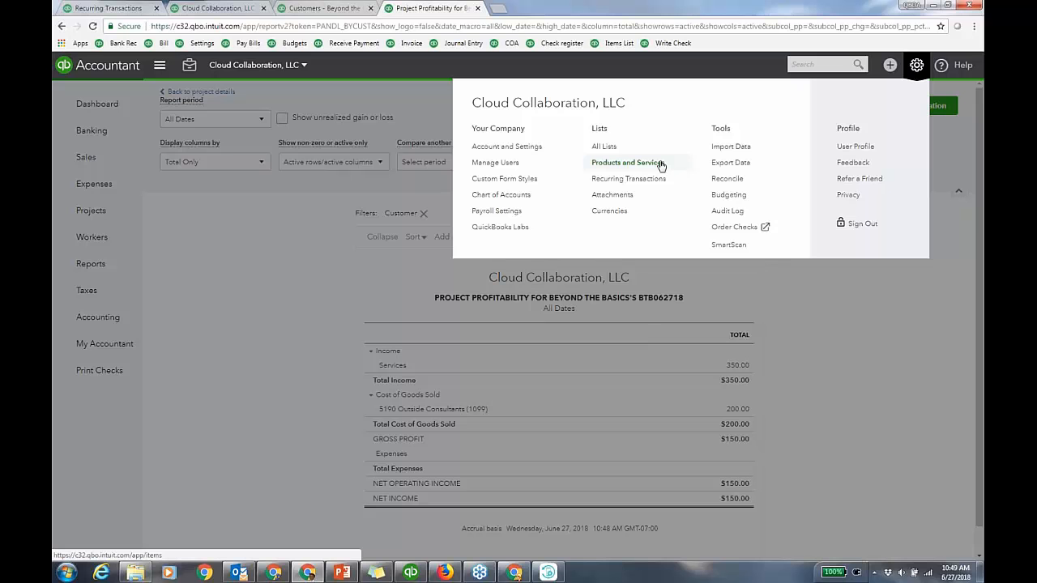
click(626, 163)
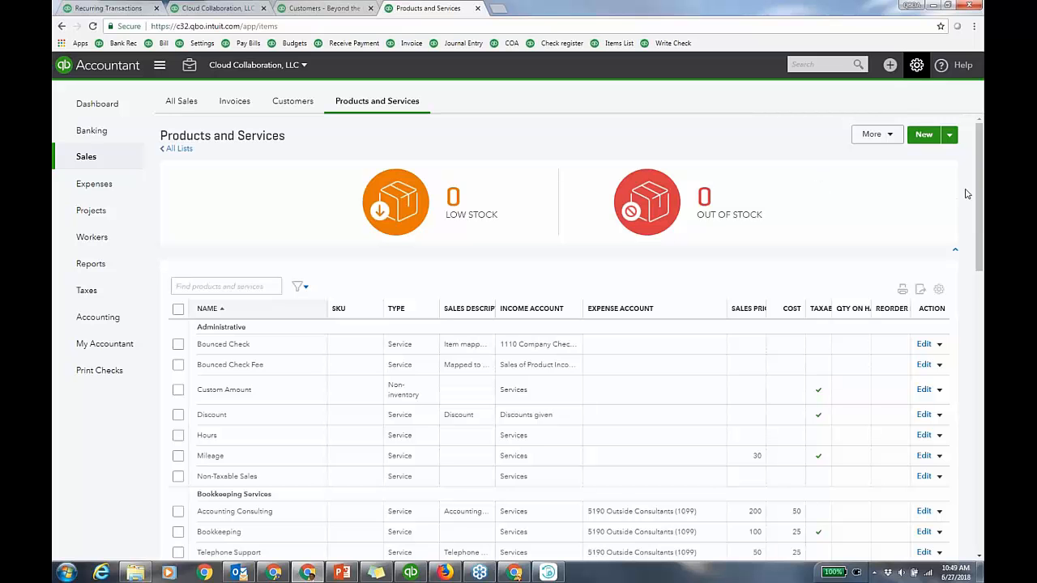
drag(980, 207, 978, 474)
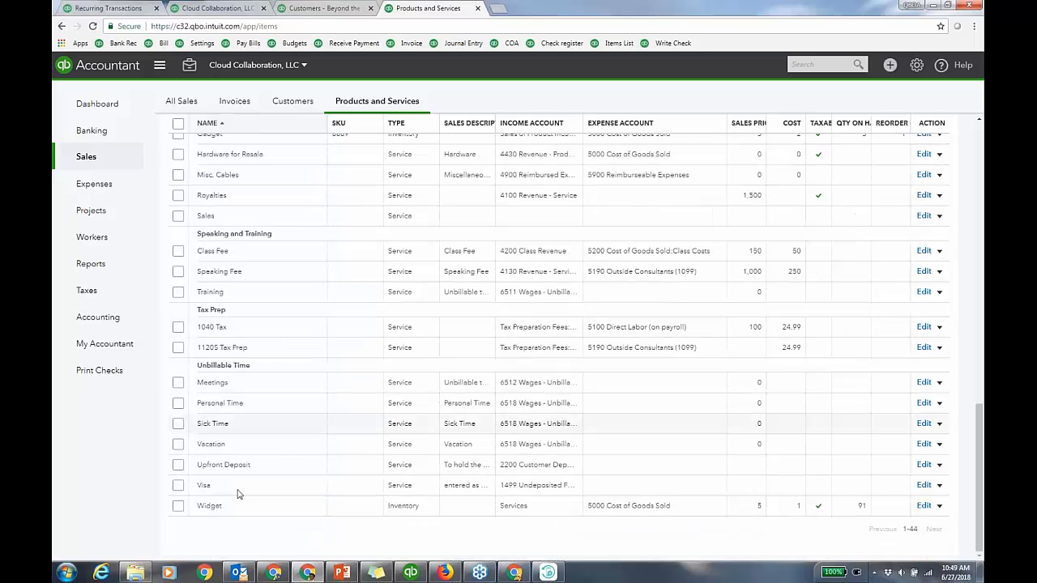
click(923, 465)
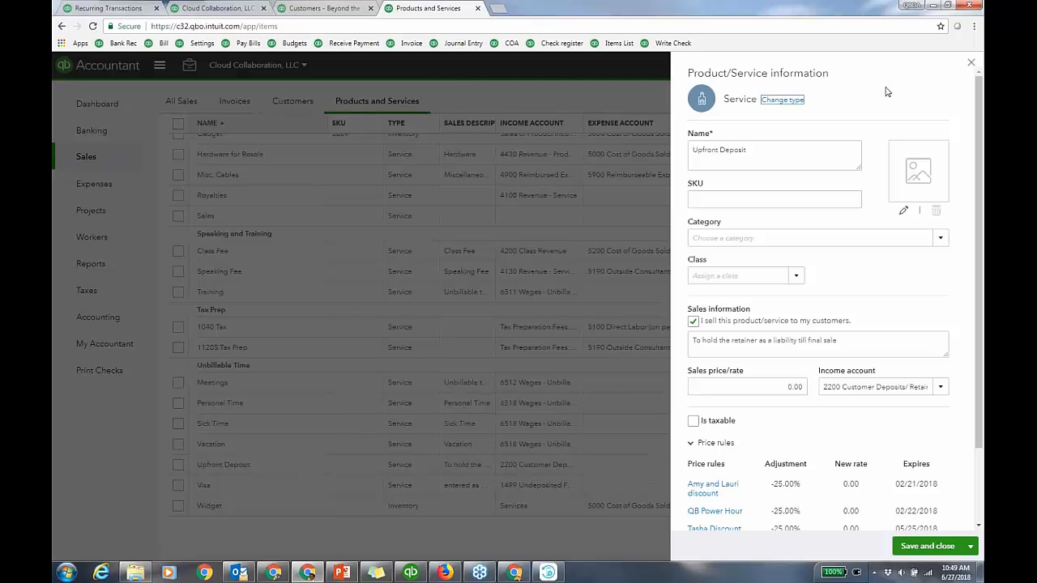
click(691, 442)
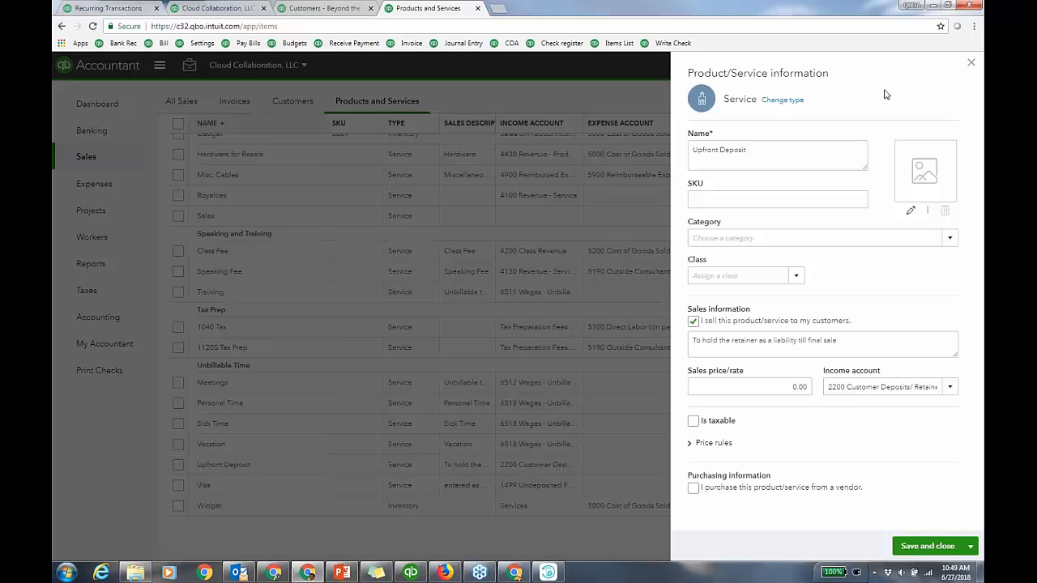
click(972, 66)
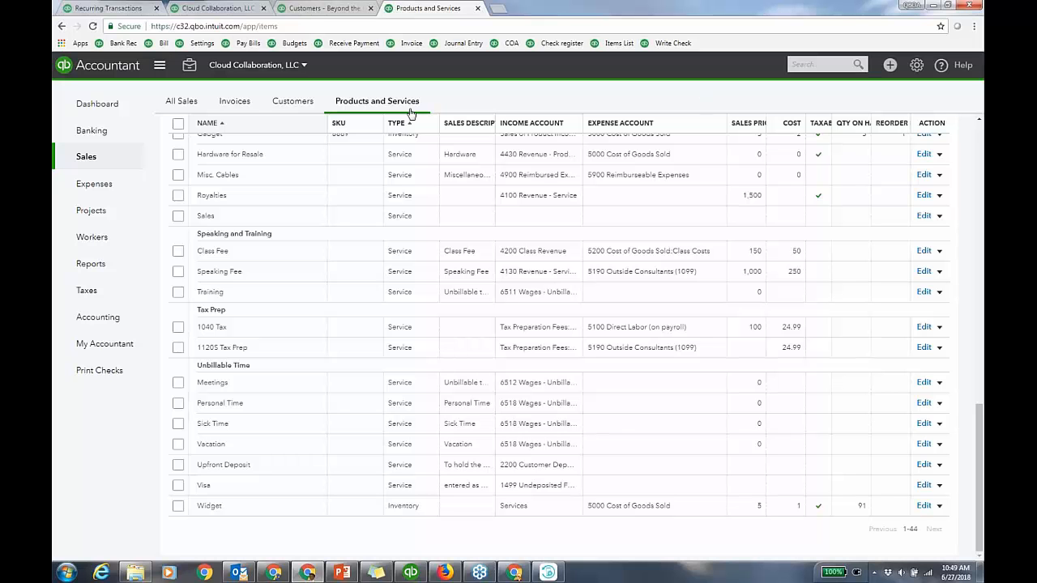
Run the company's Profit and Loss report for Today on the accrual basis
click(99, 266)
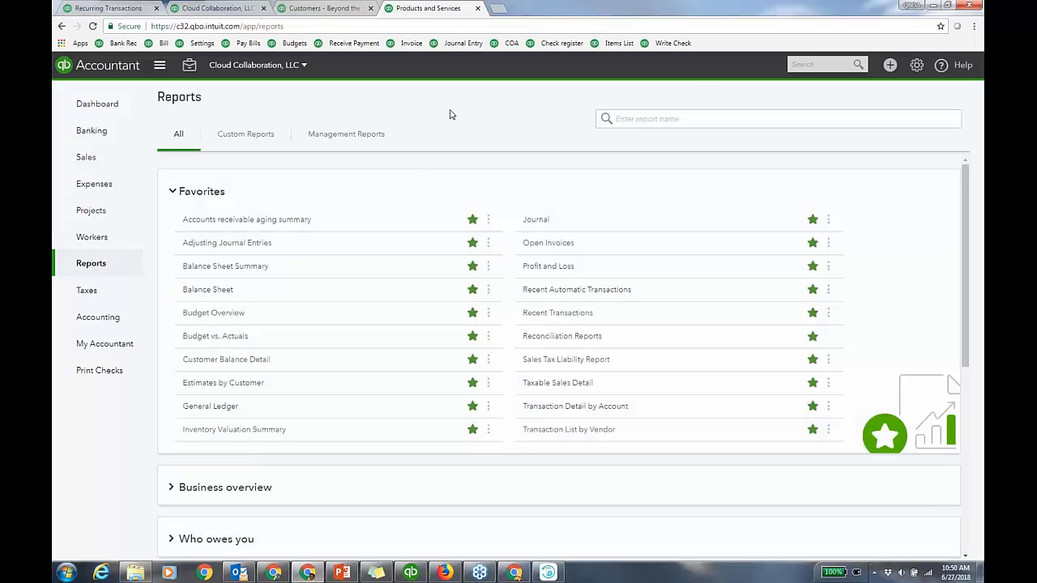
click(559, 266)
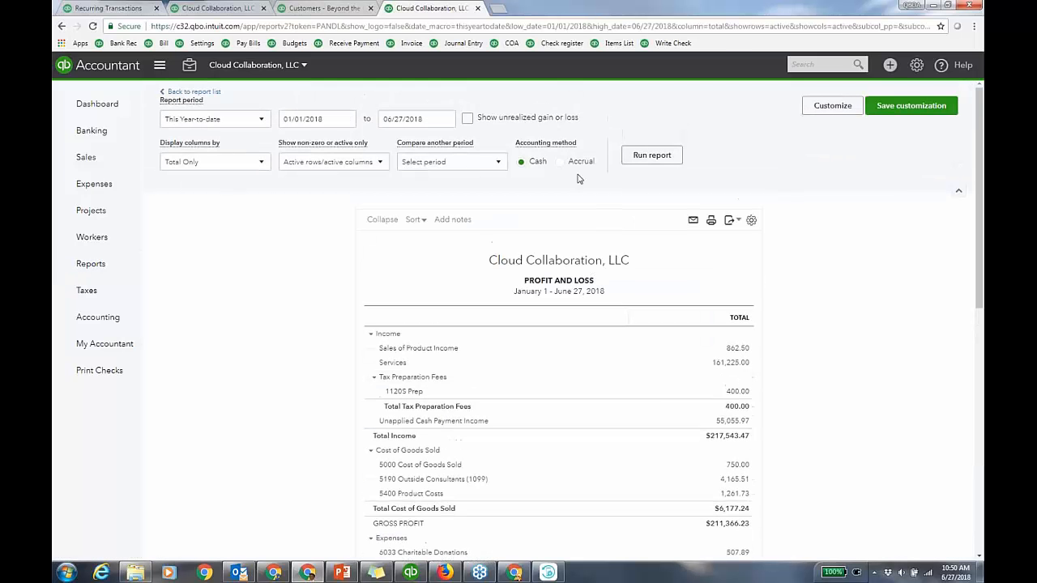
click(560, 161)
click(251, 124)
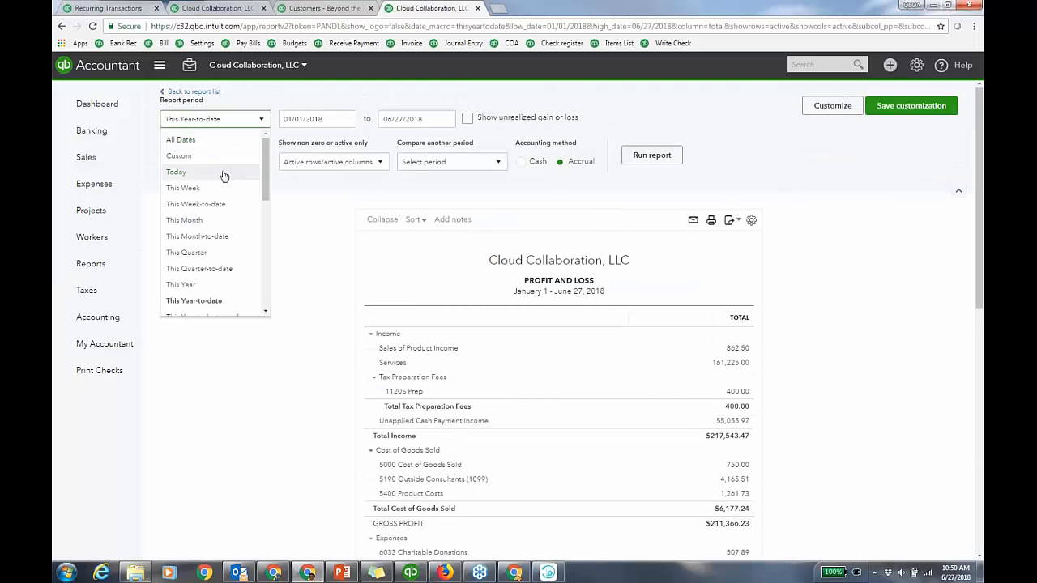
click(223, 173)
click(652, 155)
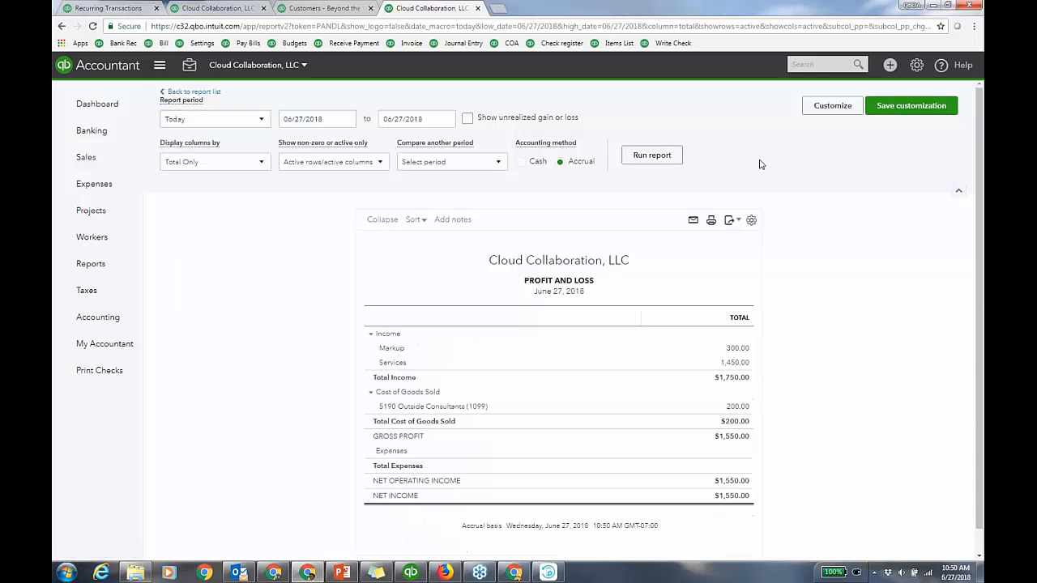
Filter the Profit and Loss report by customer Beyond the Basics:BTB062718 and run it
click(832, 106)
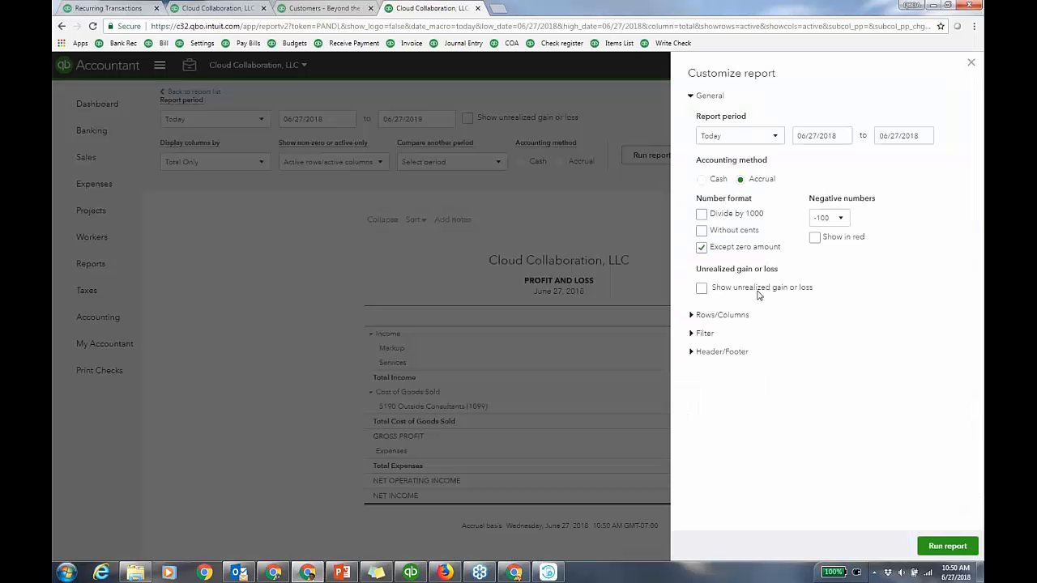
click(716, 338)
click(702, 384)
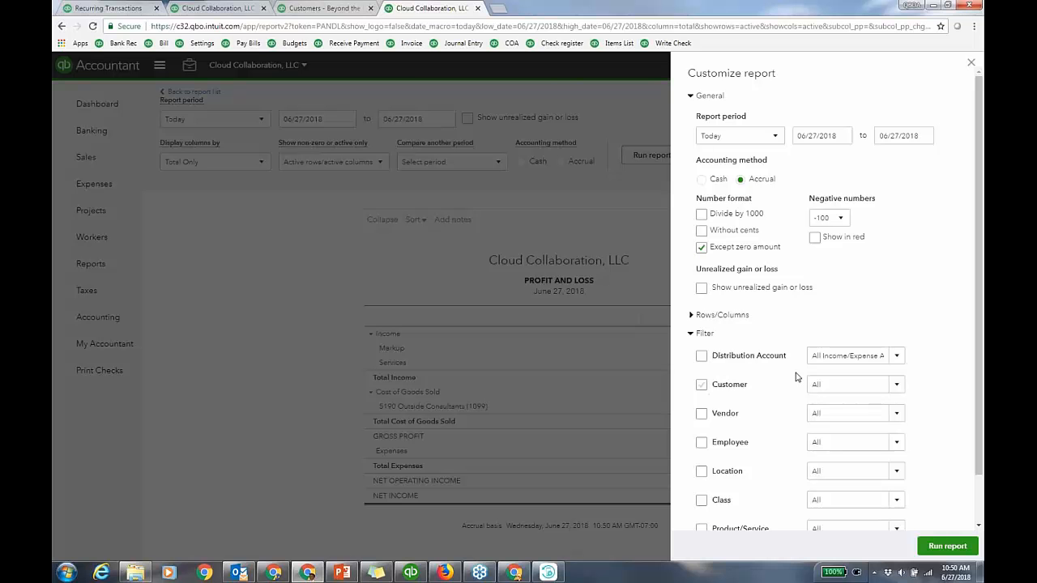
click(863, 360)
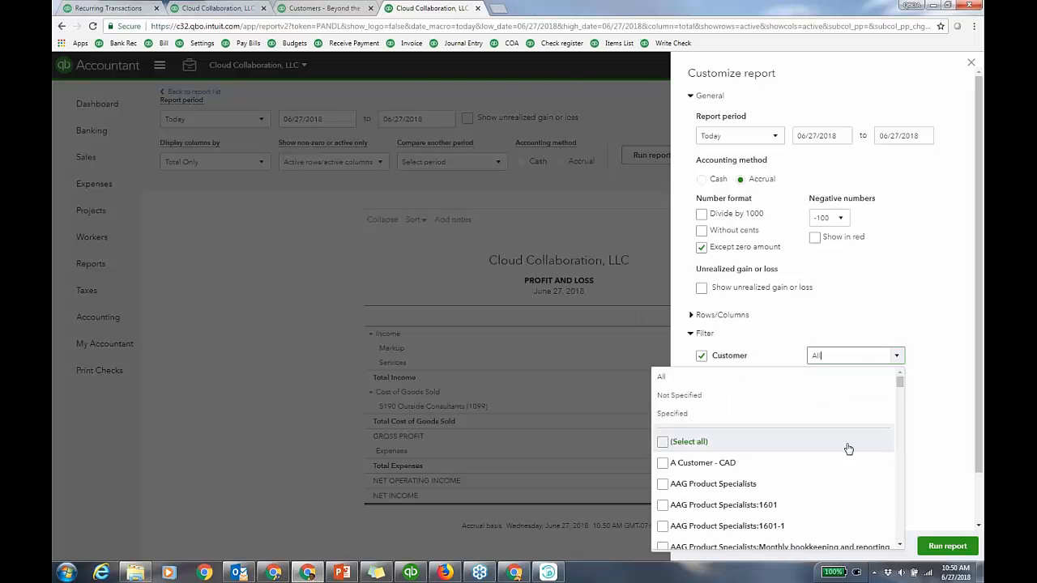
scroll(847, 447, down, 5)
scroll(800, 491, down, 3)
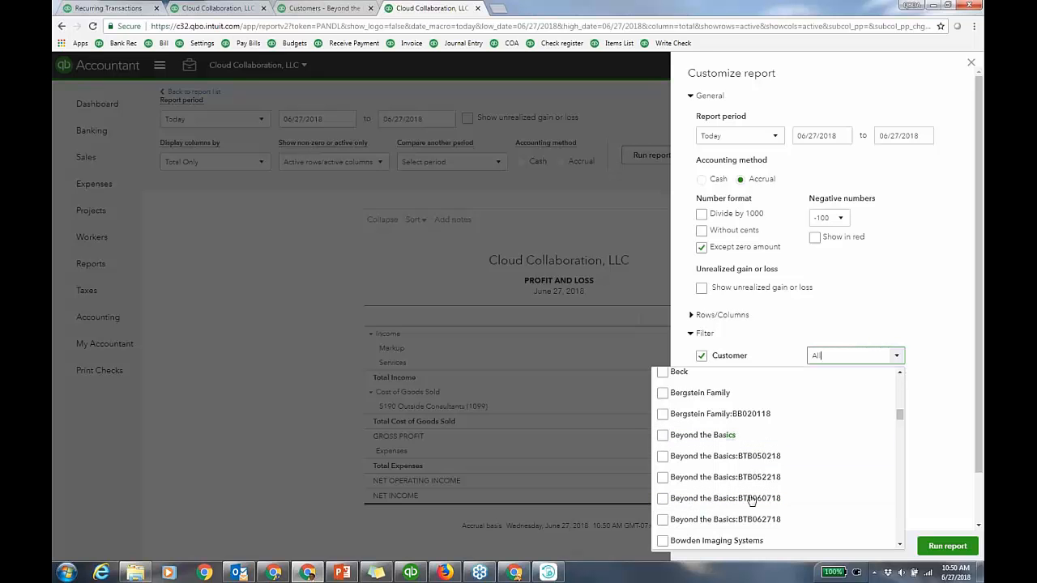
click(662, 519)
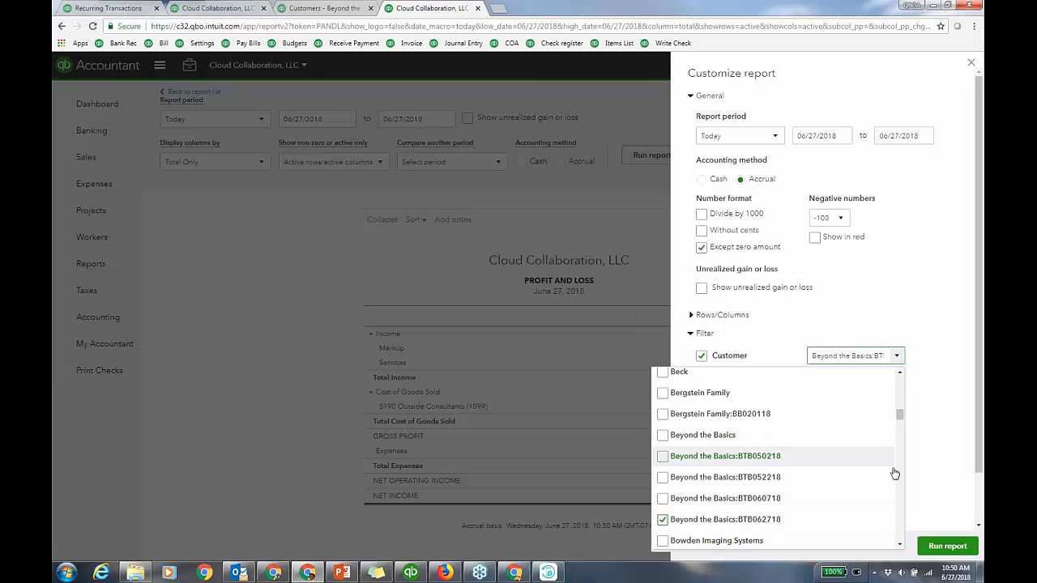
click(946, 546)
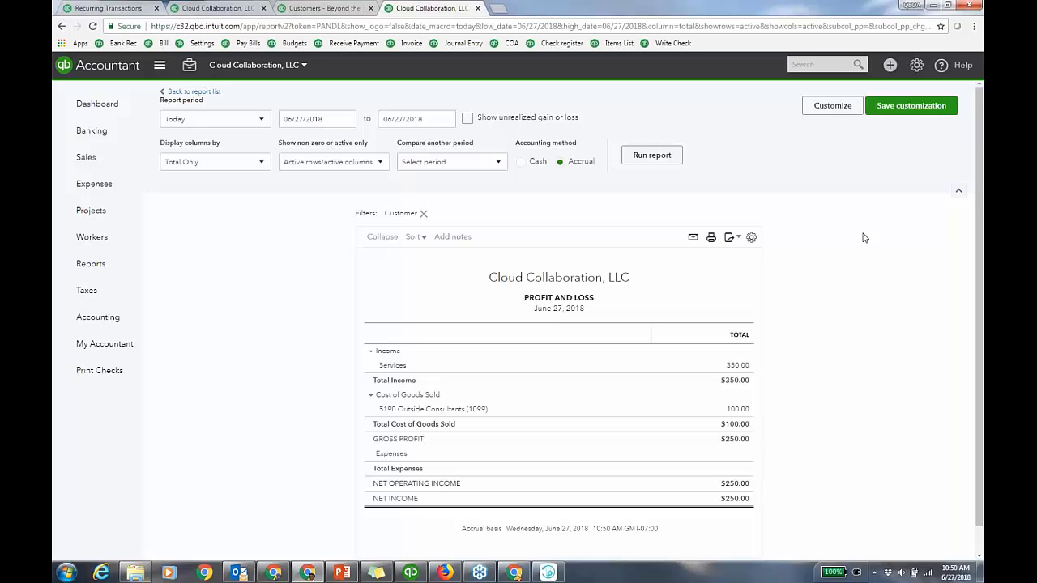
Open the Banking page and close all the other browser tabs
click(91, 132)
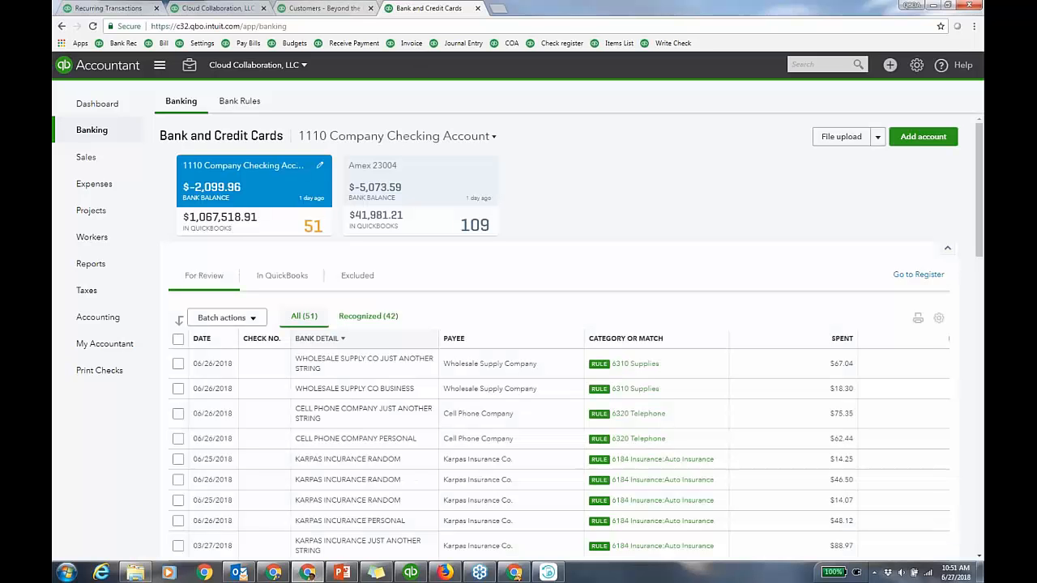
click(263, 8)
click(263, 8)
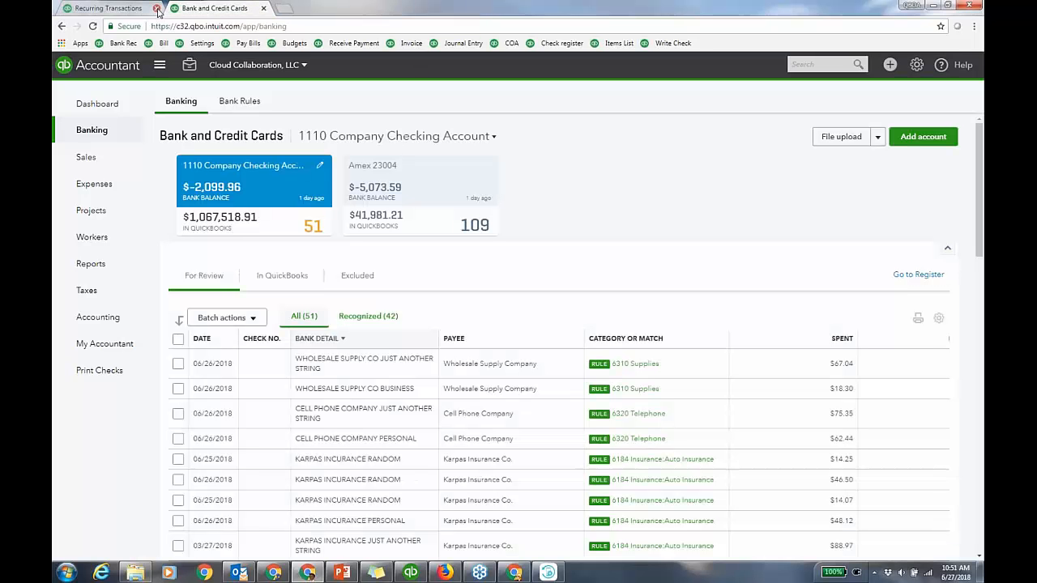
click(157, 8)
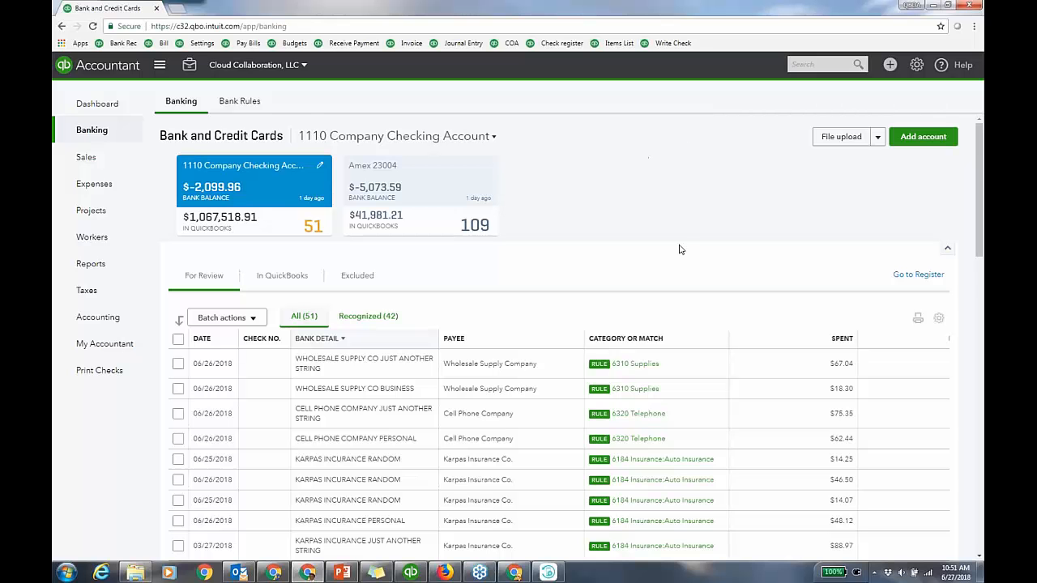
Assign the $67.04 Wholesale Supply Company bank transaction to project BTB062718 as billable and add it to the books
scroll(678, 247, down, 1)
scroll(559, 243, down, 1)
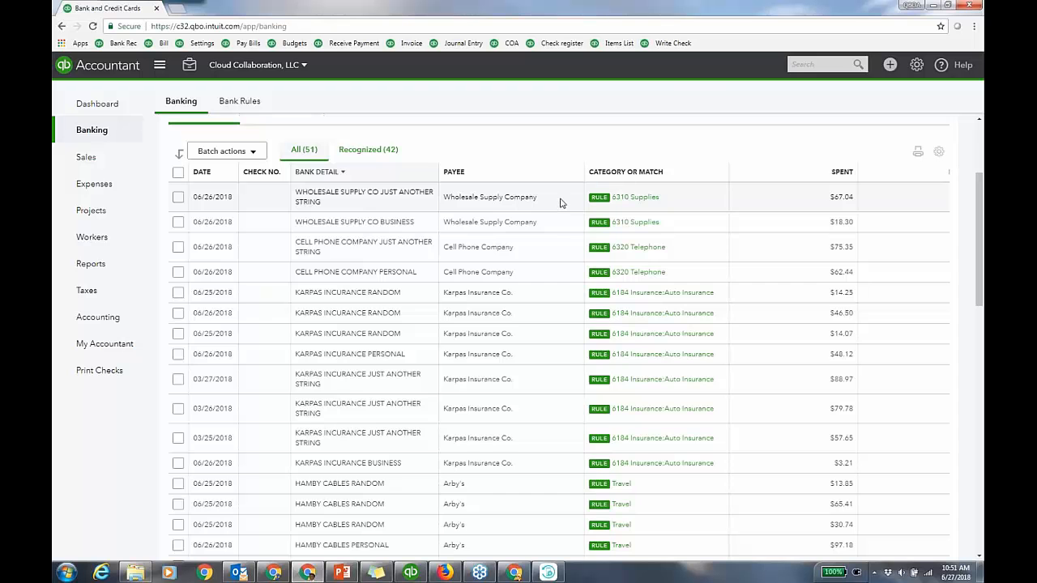
click(561, 203)
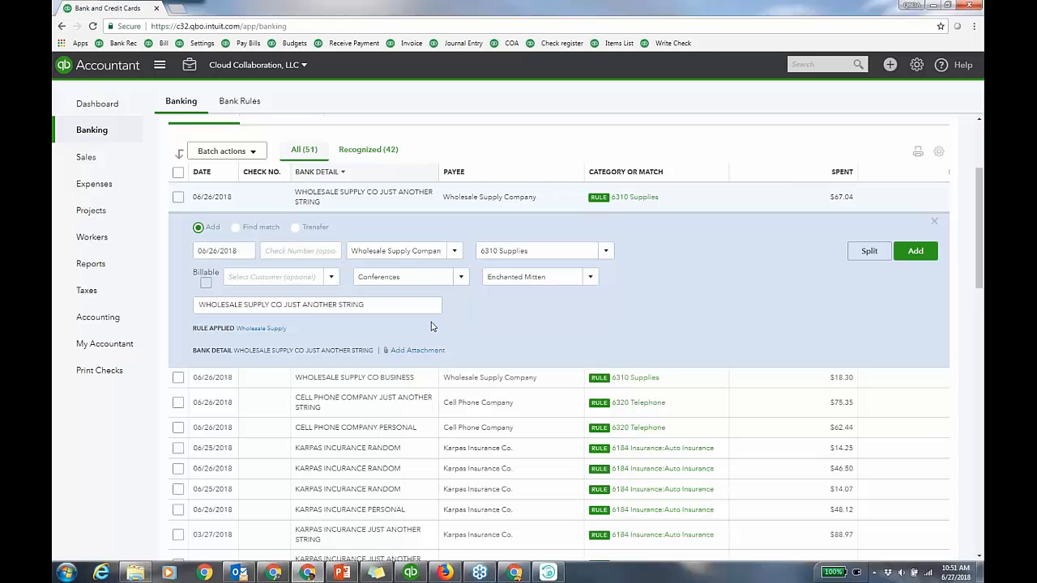
click(300, 276)
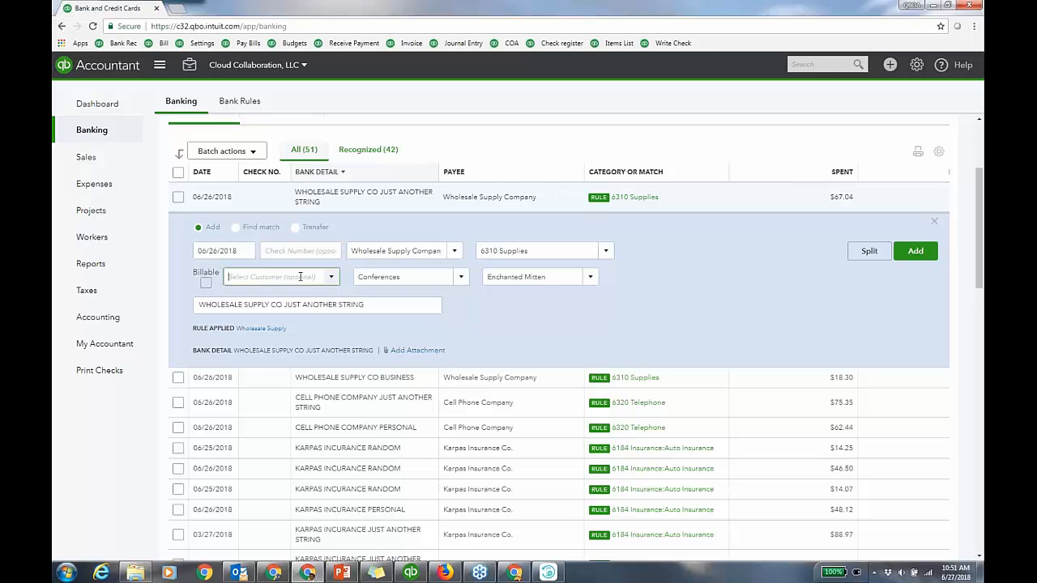
text(Ley)
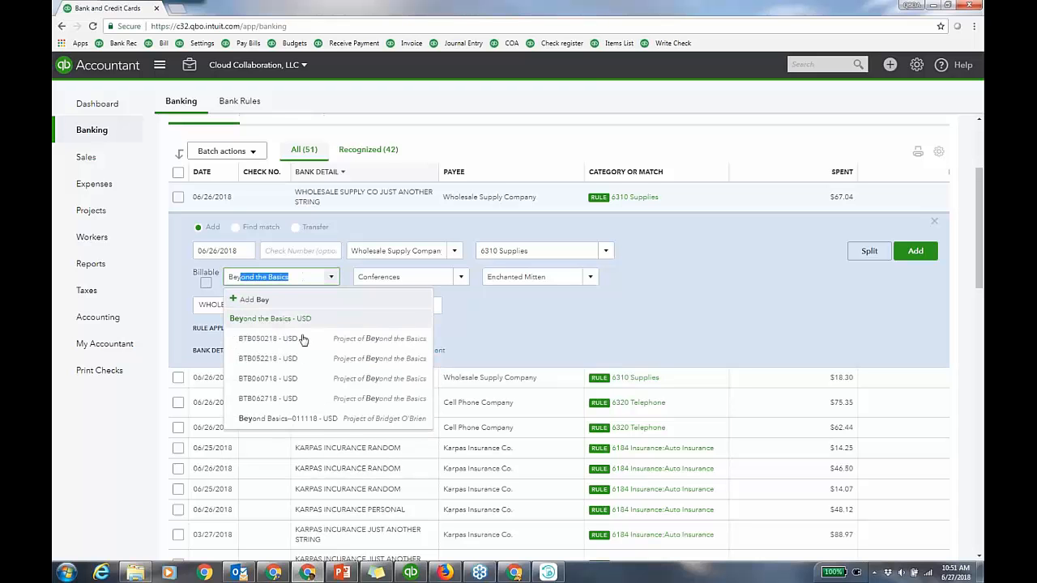
click(289, 399)
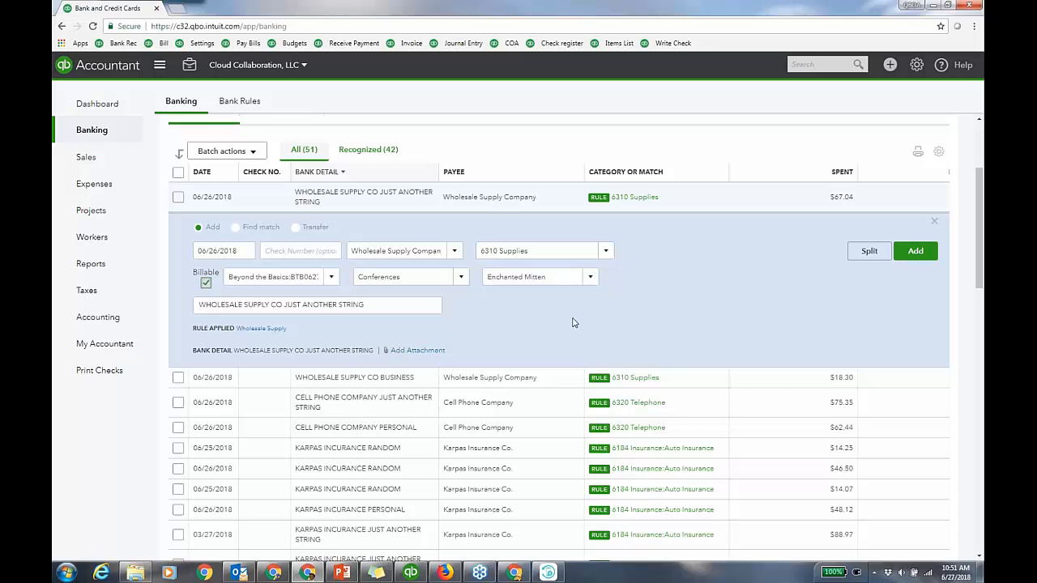
click(916, 252)
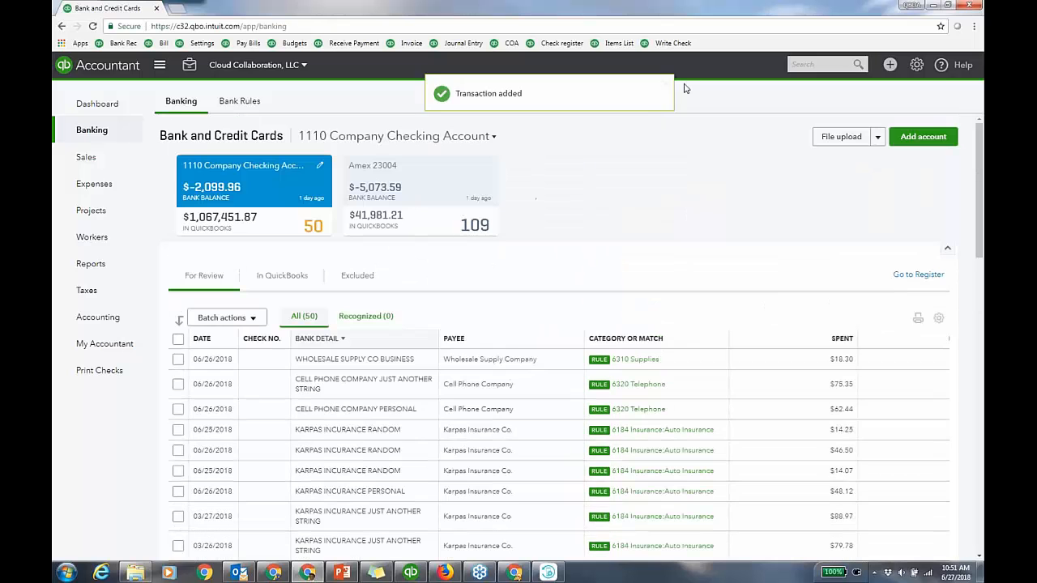
Examine the Amazon bank rule without saving, and expand the WHOLESALE SUPPLY CO BUSINESS transaction awaiting review in Banking
click(240, 101)
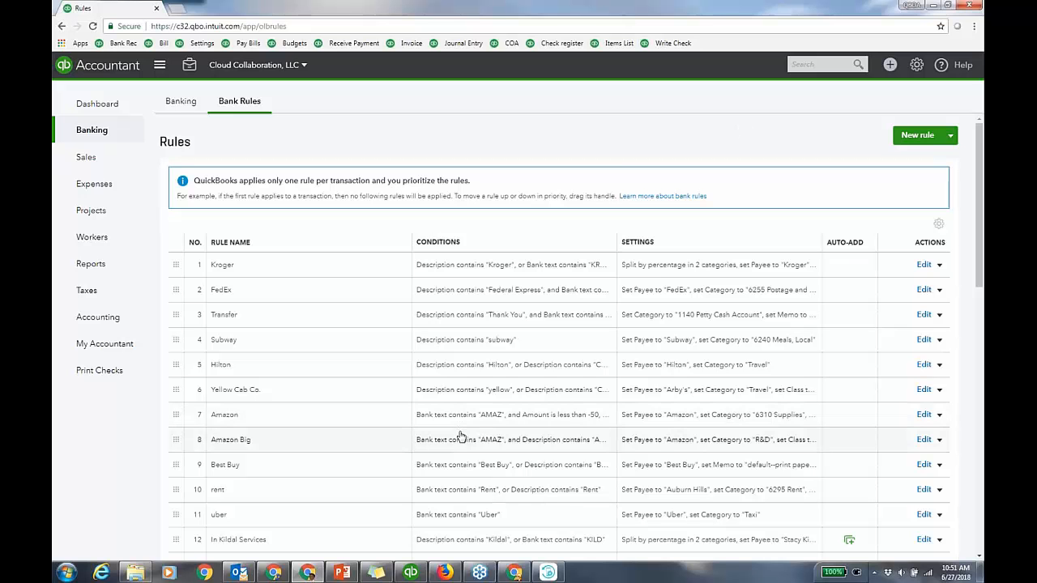
click(923, 416)
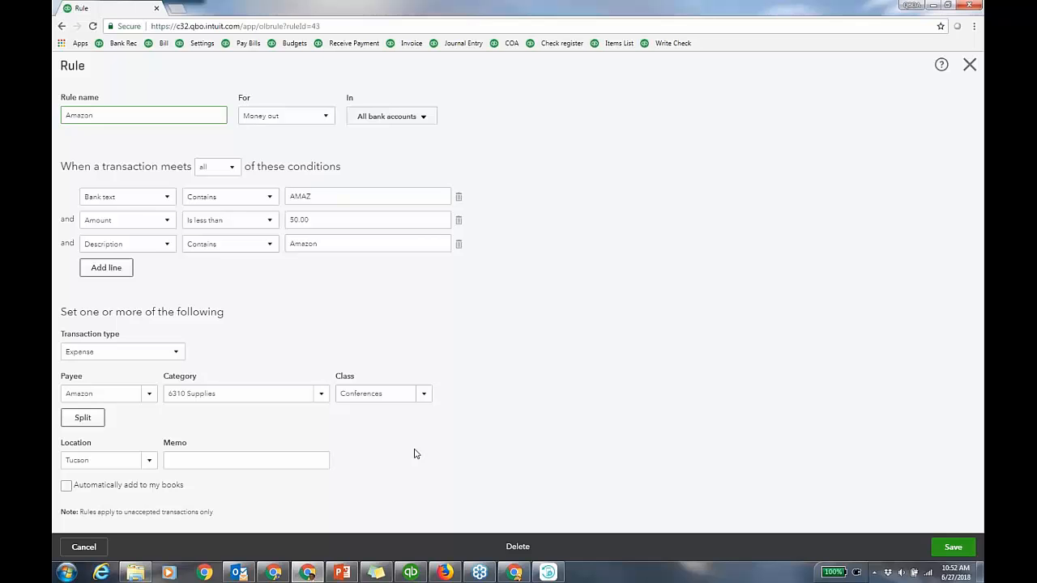
click(85, 547)
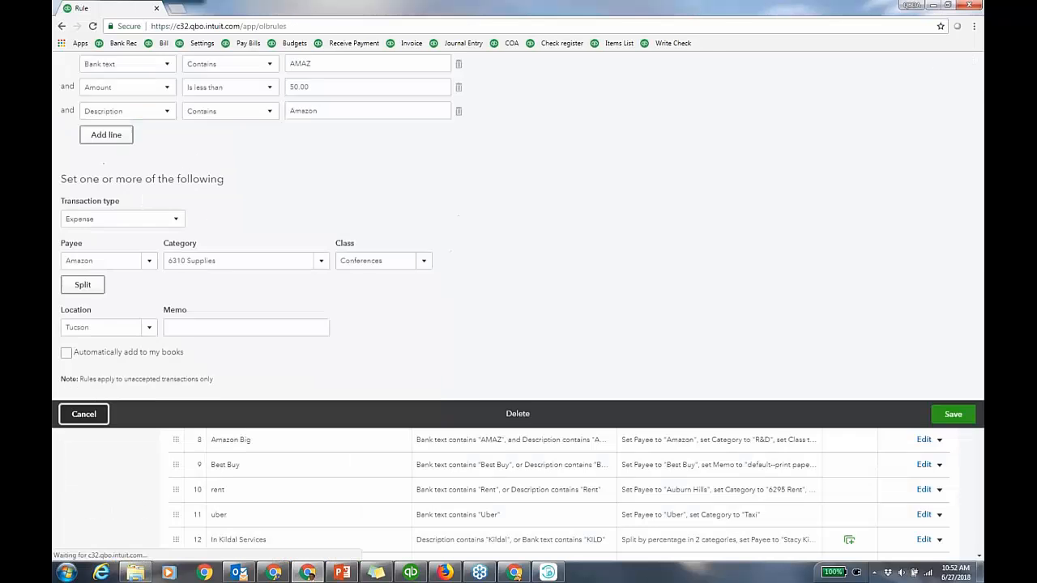
click(183, 106)
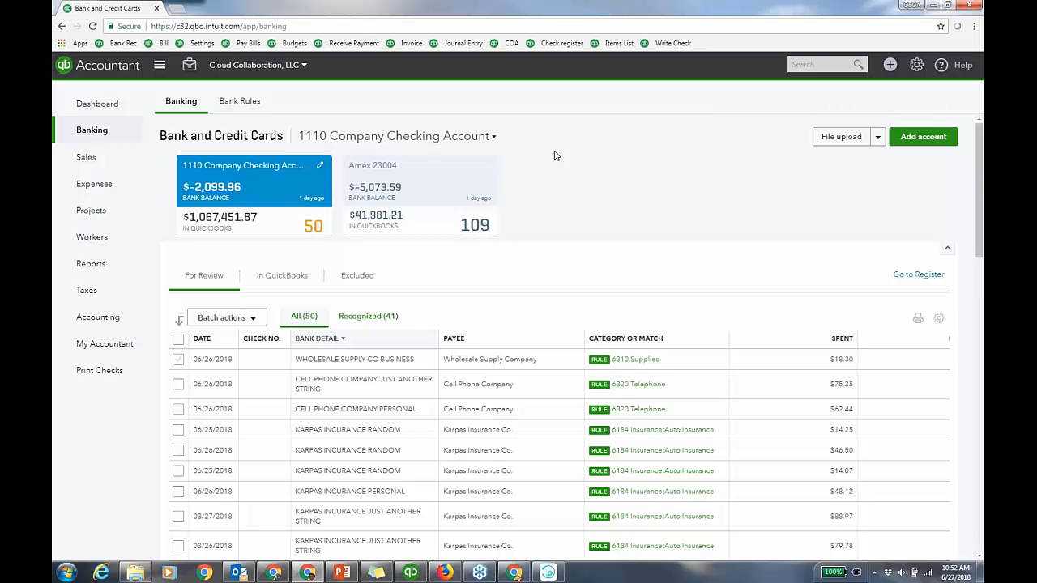
click(555, 365)
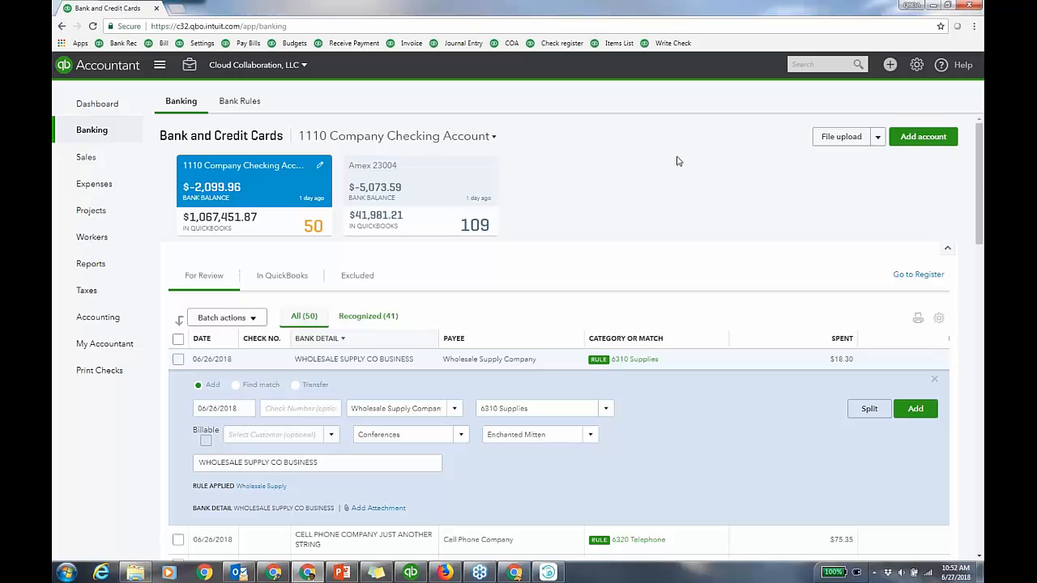
Look over the transaction types available for creation and open the Manage Users list to examine access rights
click(889, 66)
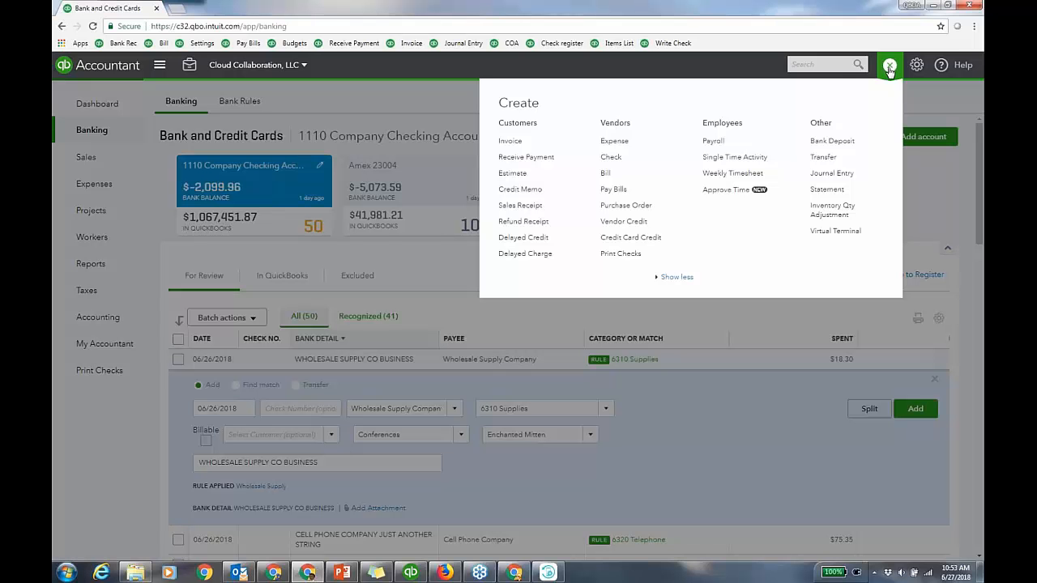
click(427, 98)
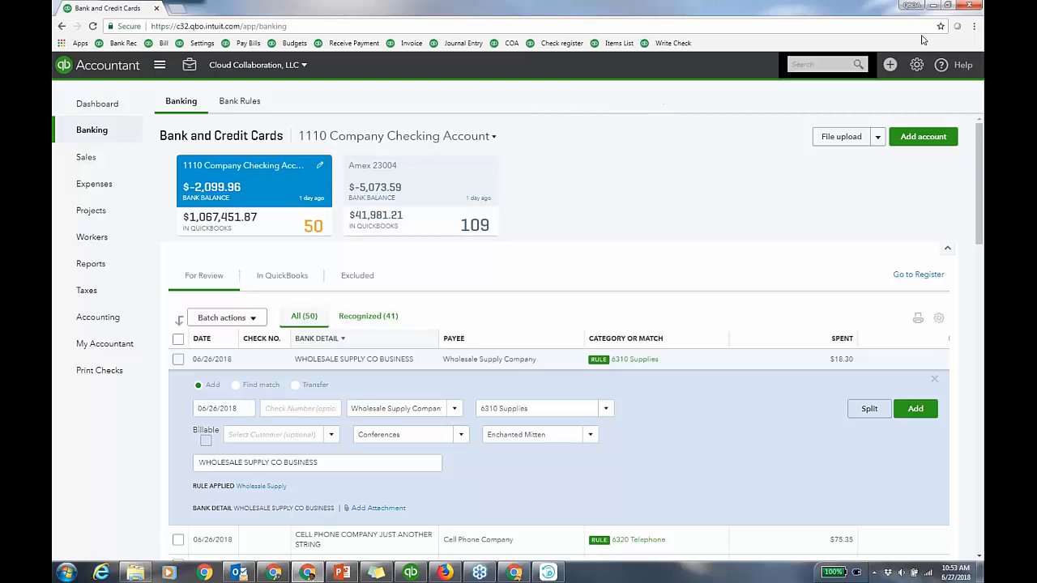
click(913, 68)
click(501, 165)
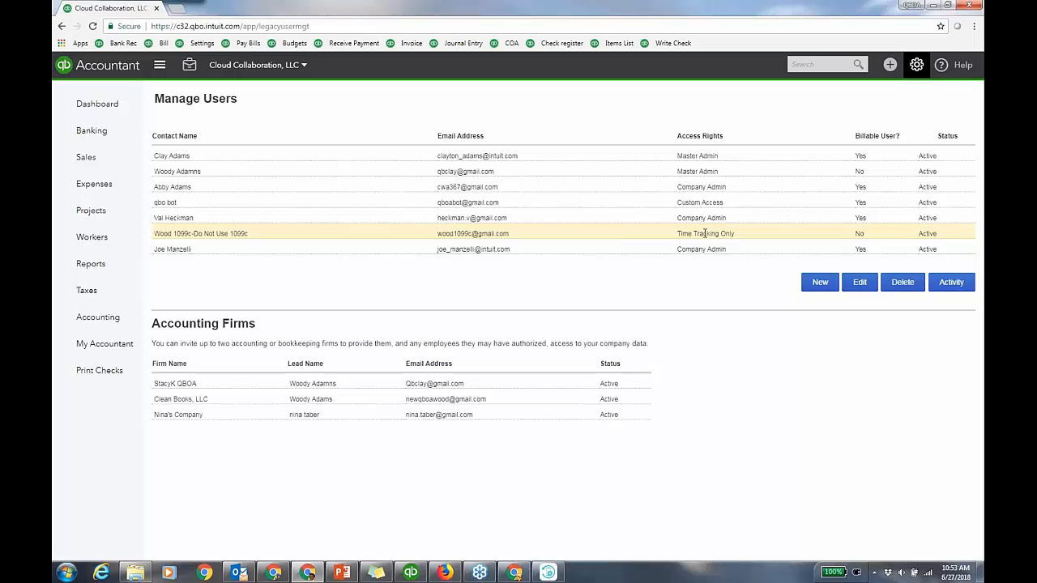
Switch to Apowersoft Phone Manager, display the phone in full screen and look through the QuickBooks mobile app's navigation list
click(549, 573)
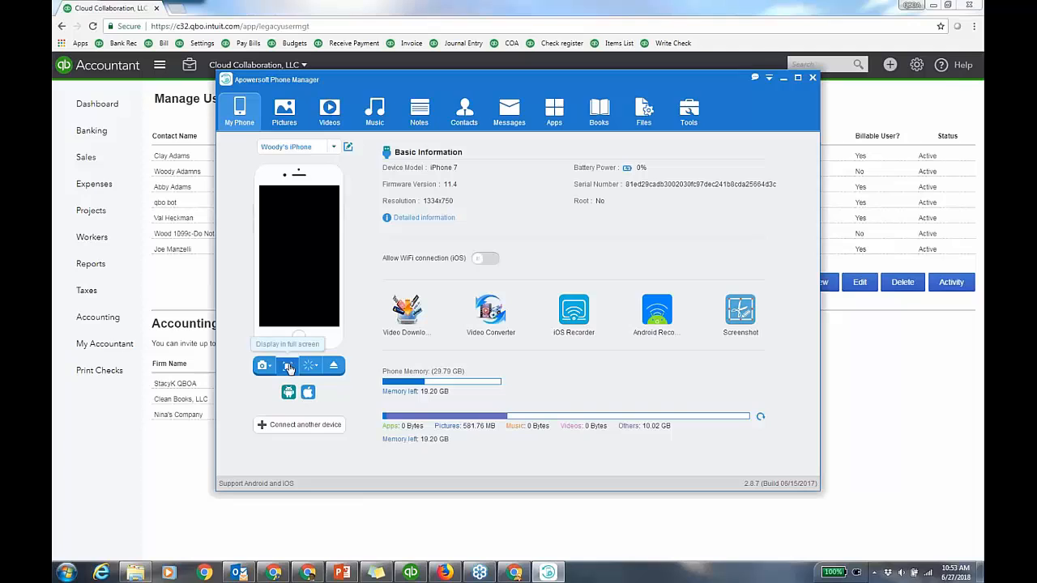
click(290, 366)
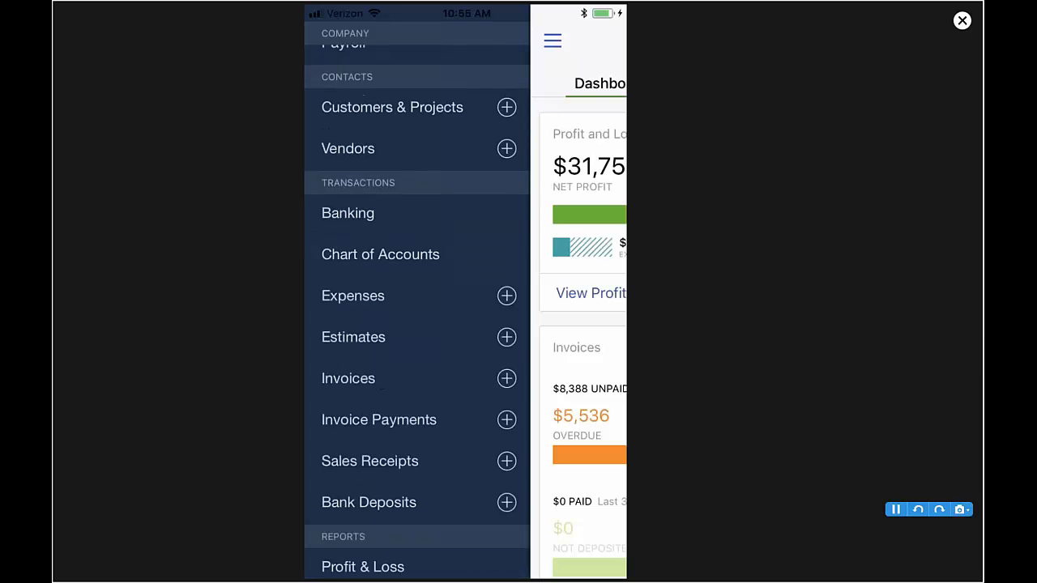
scroll(417, 300, down, 4)
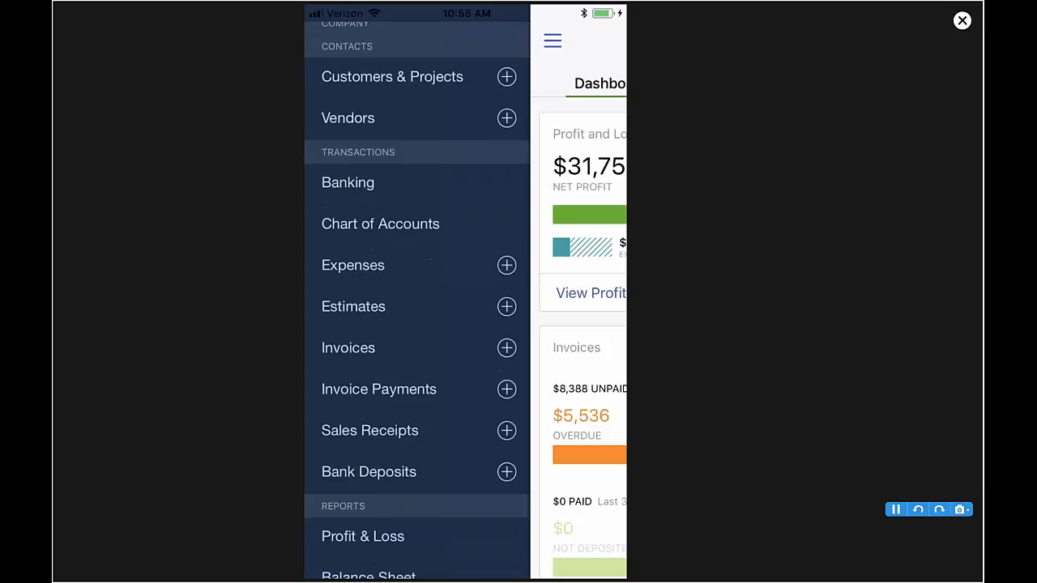
scroll(417, 300, up, 8)
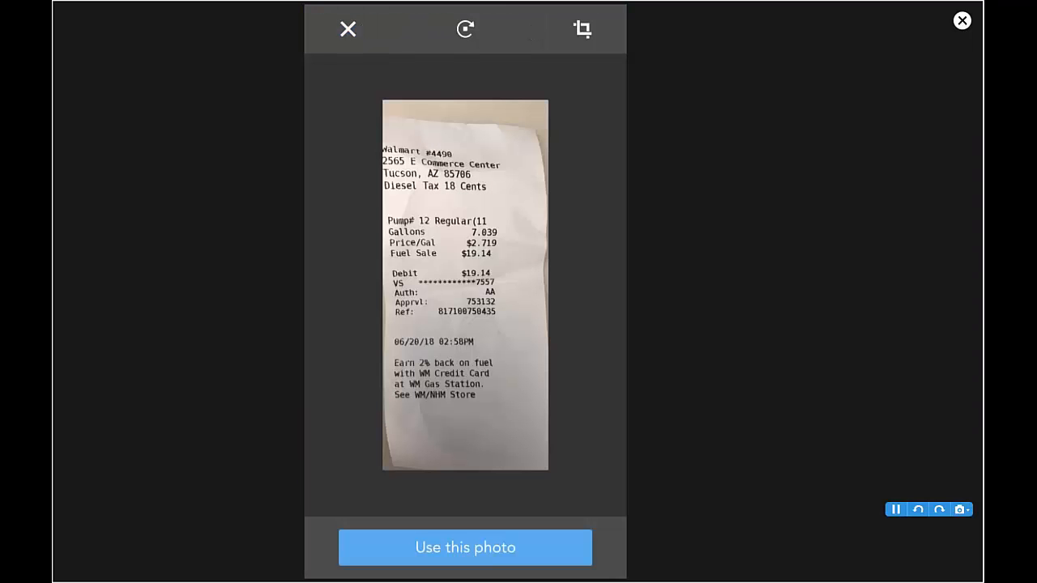
Attach the fuel receipt photo to the new mobile expense and set its payee to Gas Station
click(465, 548)
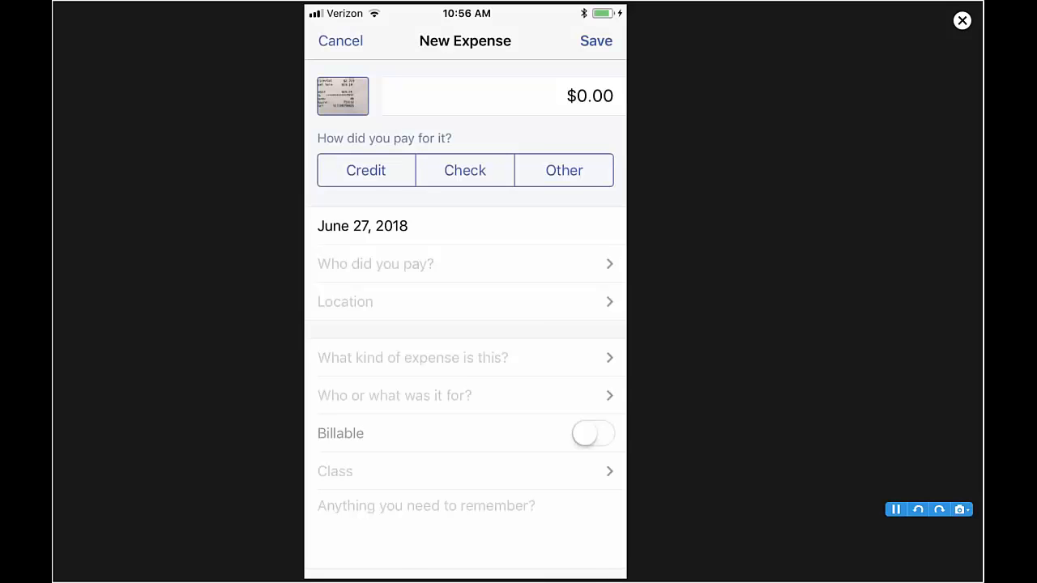
click(375, 263)
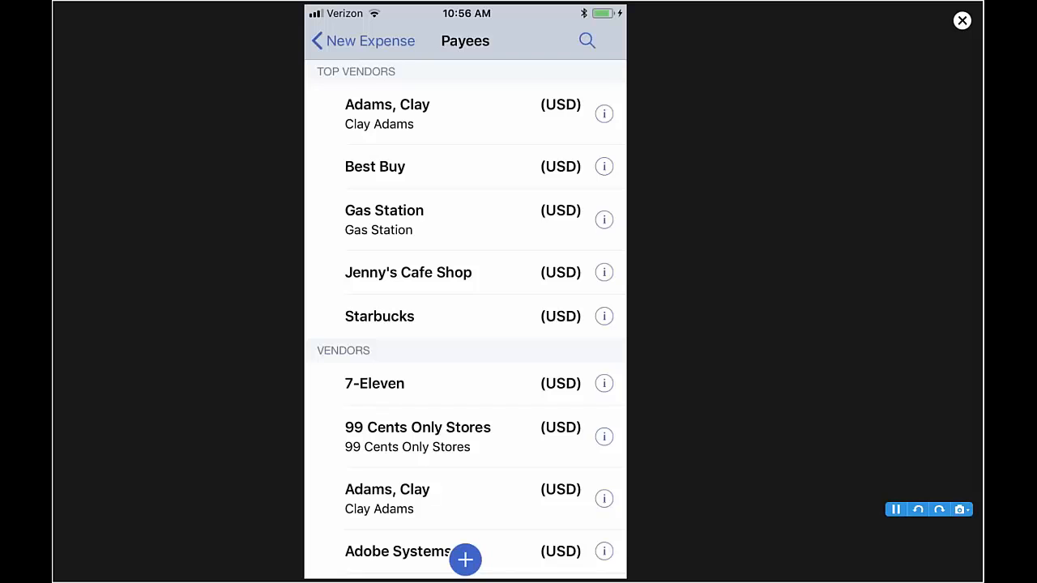
click(384, 219)
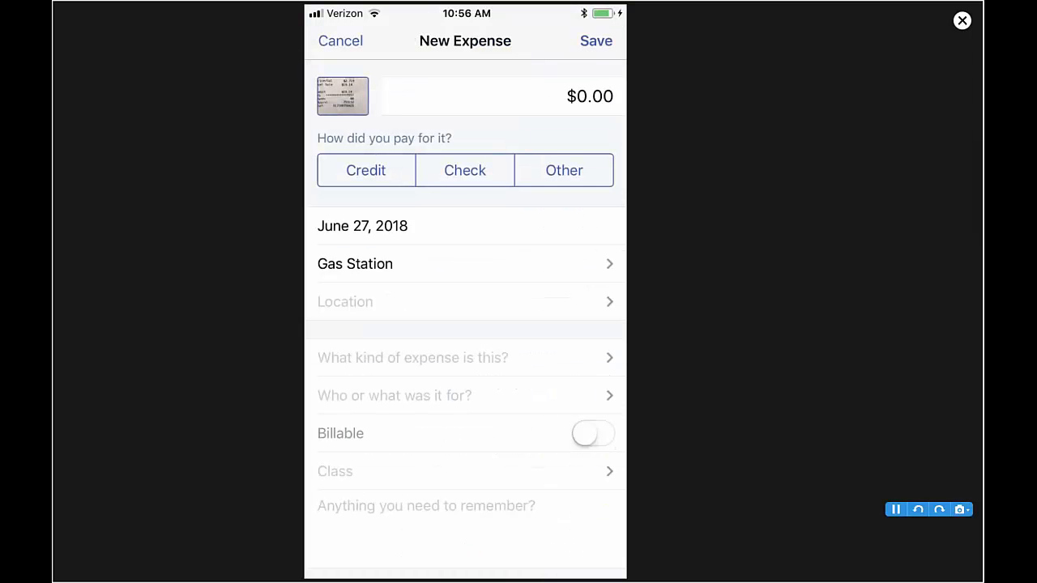
Set the expense category of the new mobile expense to Gas & Oil
click(412, 358)
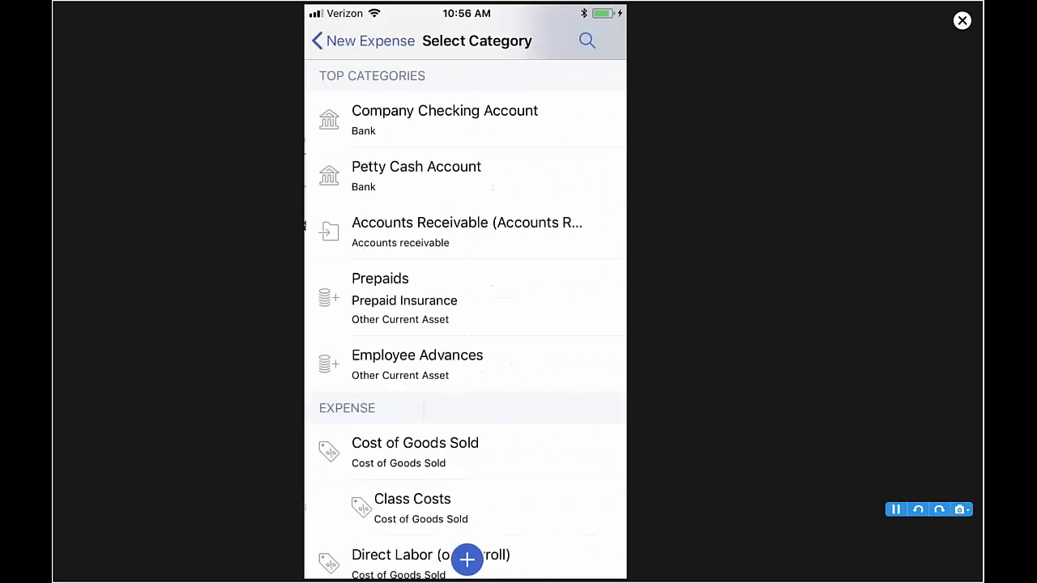
scroll(465, 559, down, 10)
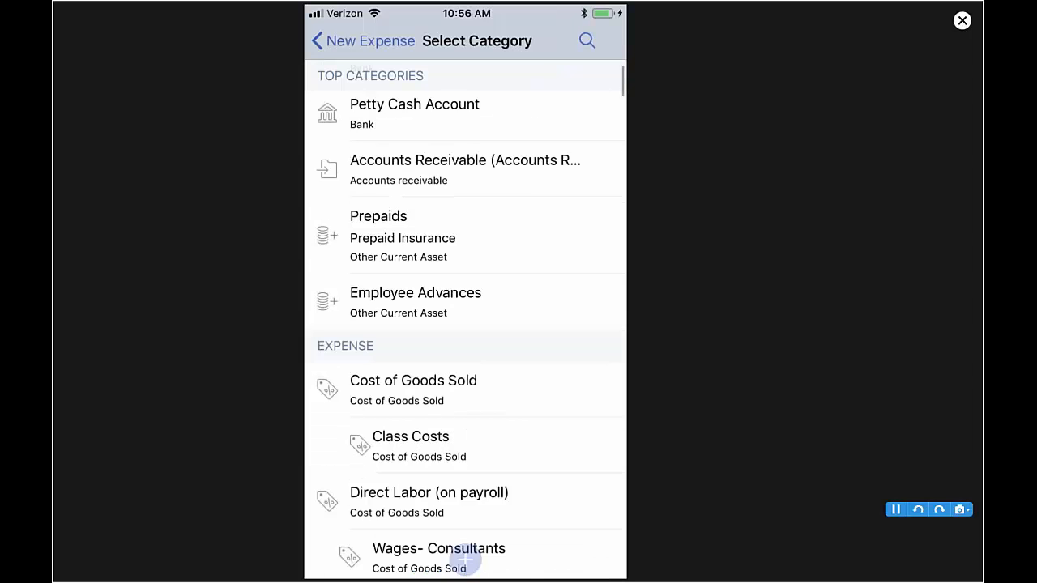
scroll(465, 324, down, 6)
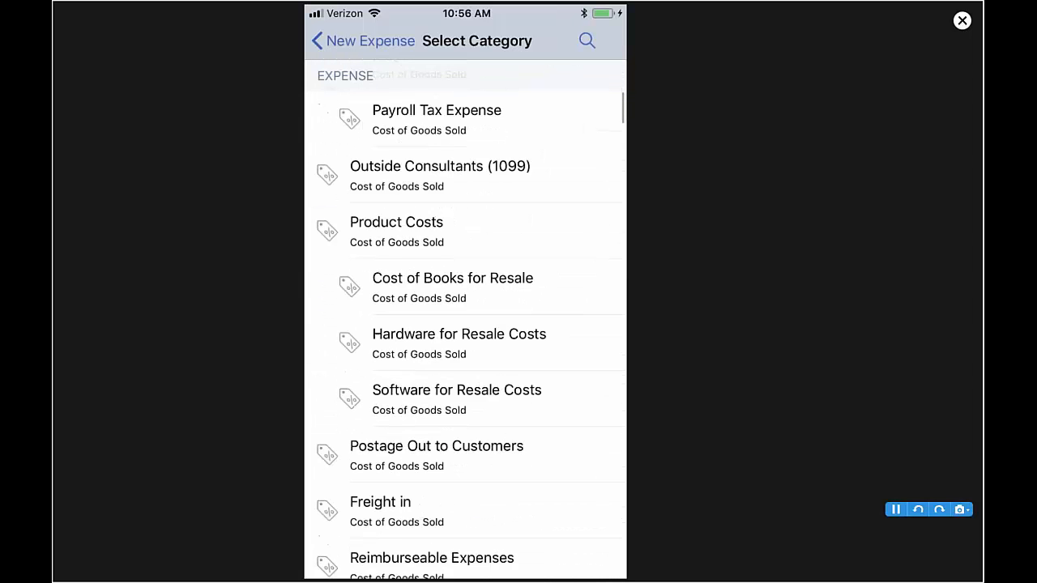
scroll(465, 324, down, 5)
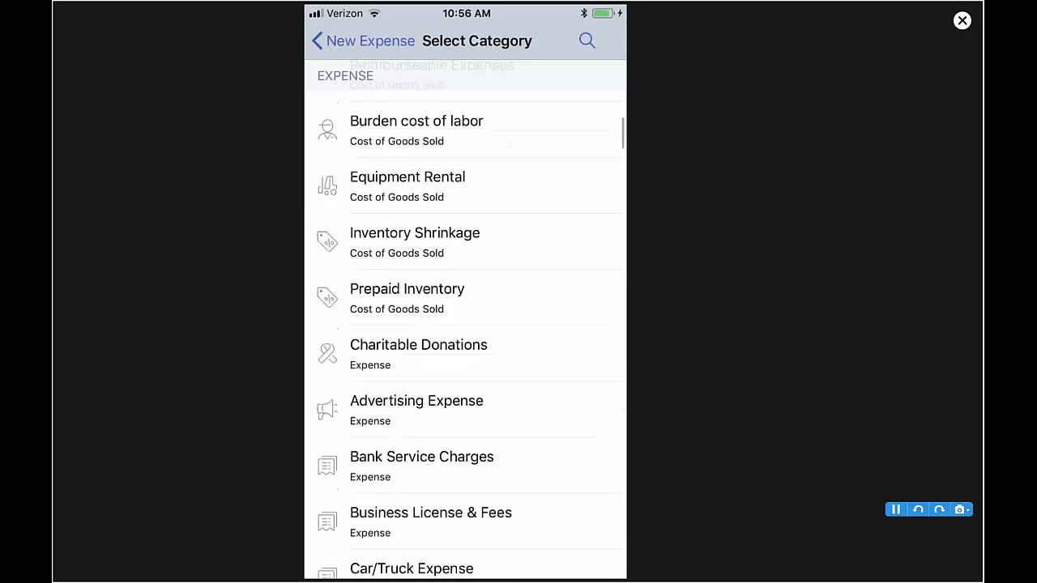
click(465, 299)
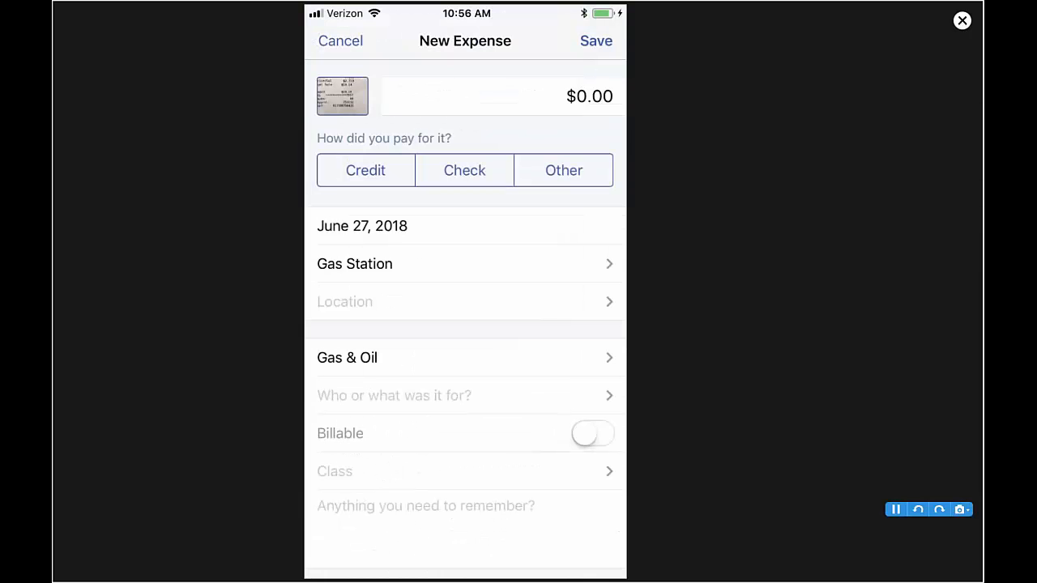
Assign the new mobile expense to project BTB062718 and mark it as billable
click(465, 396)
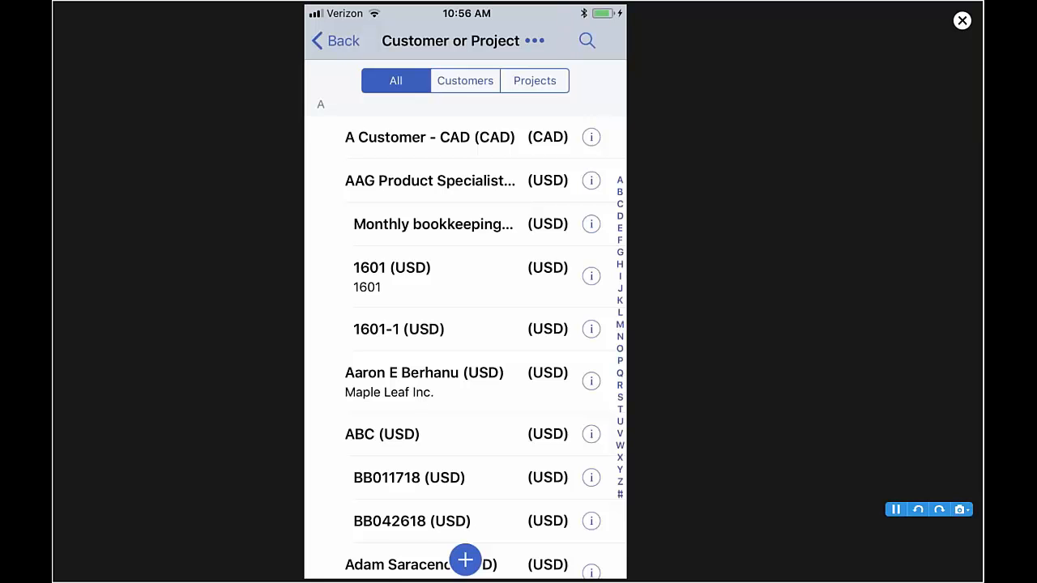
scroll(465, 340, down, 10)
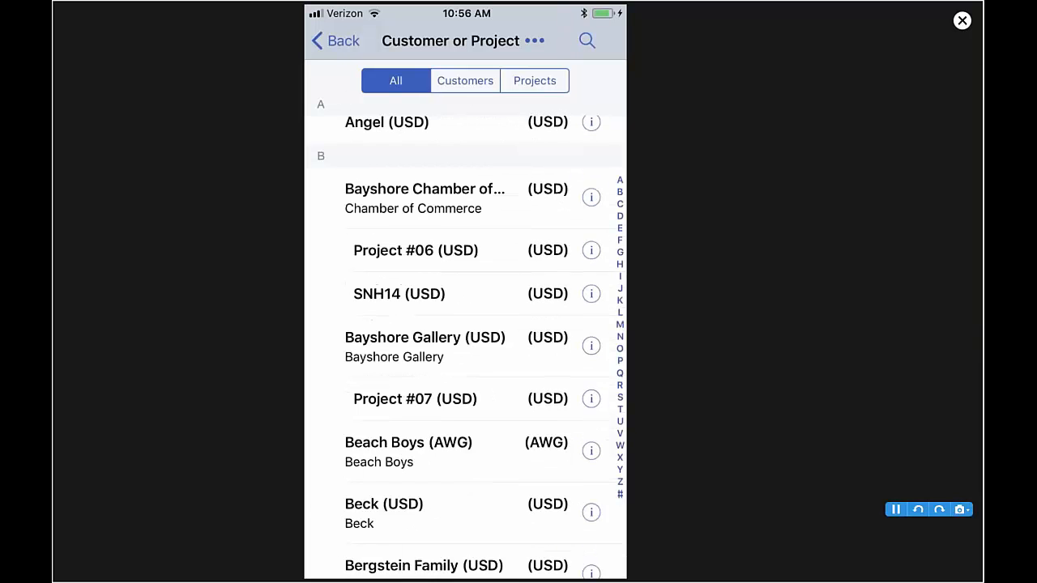
scroll(465, 341, down, 10)
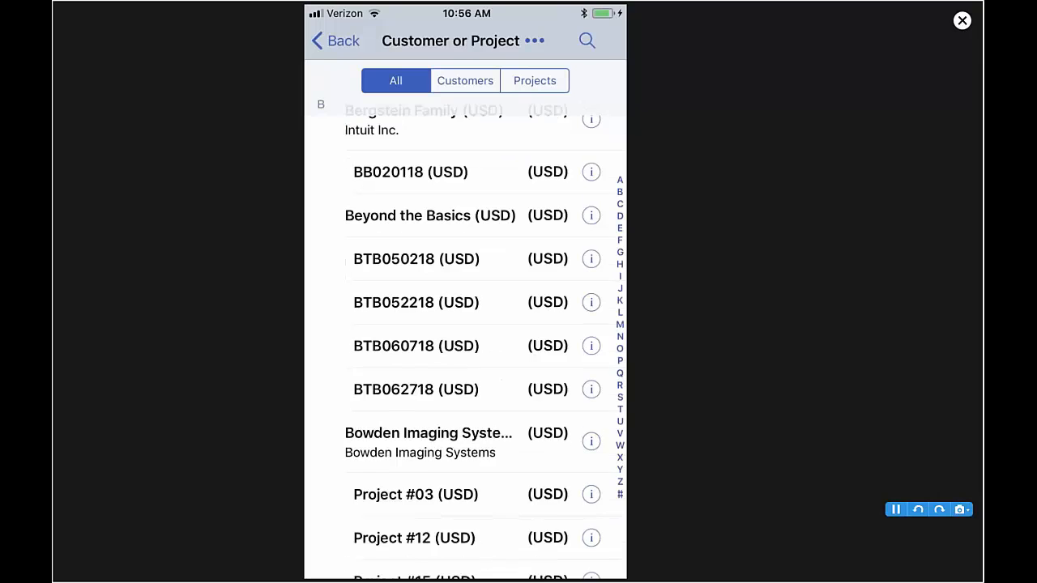
click(416, 372)
click(593, 433)
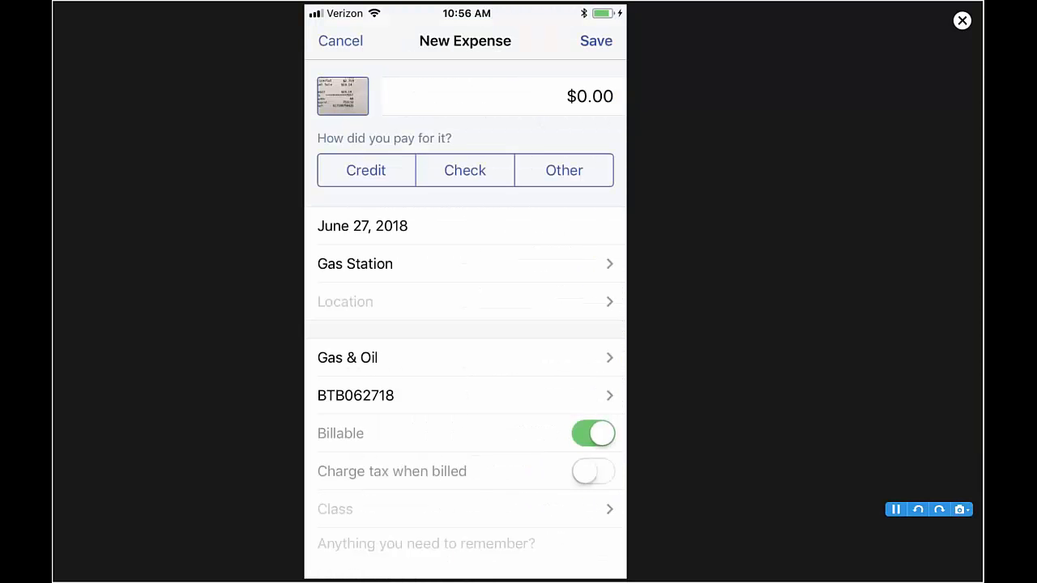
Set the mobile expense amount to $19.14 and try to save the expense
click(590, 96)
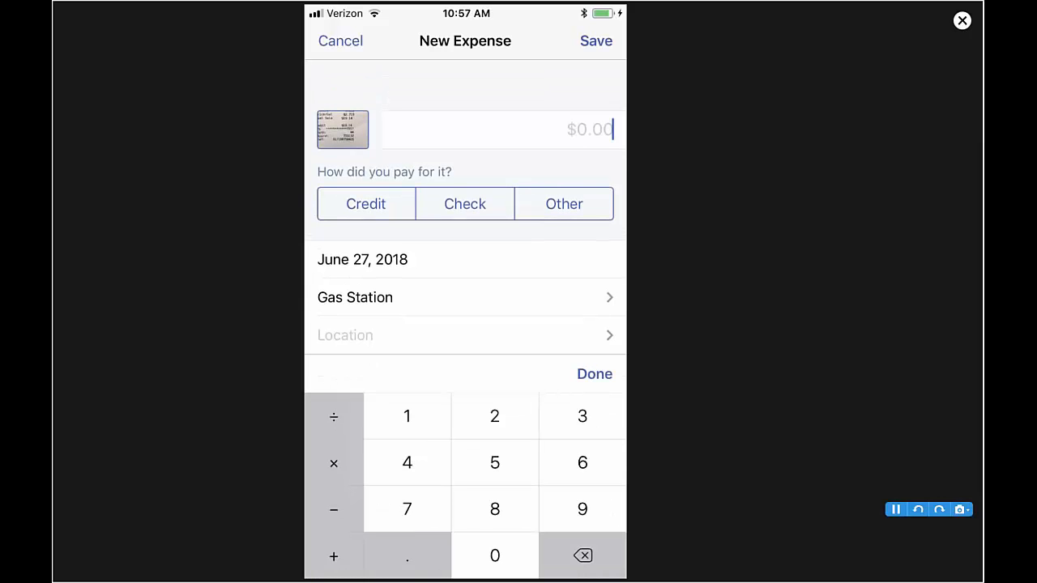
text(1)
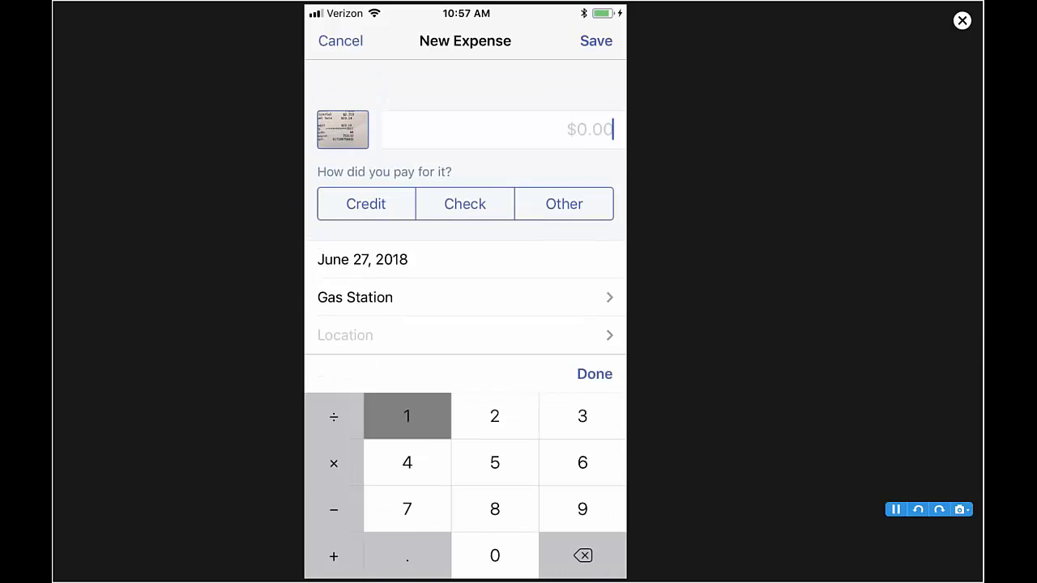
text(9.14)
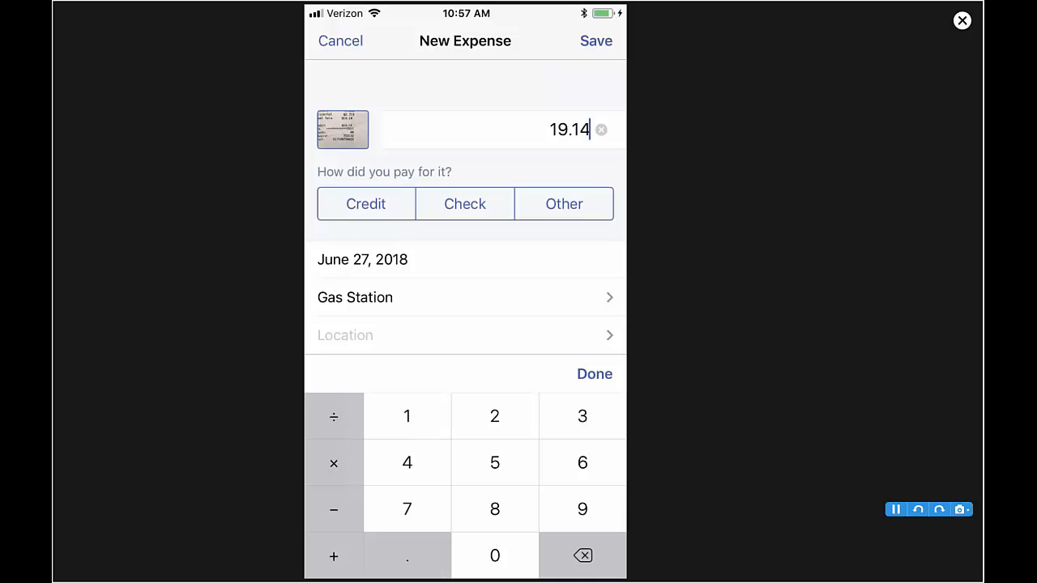
click(596, 41)
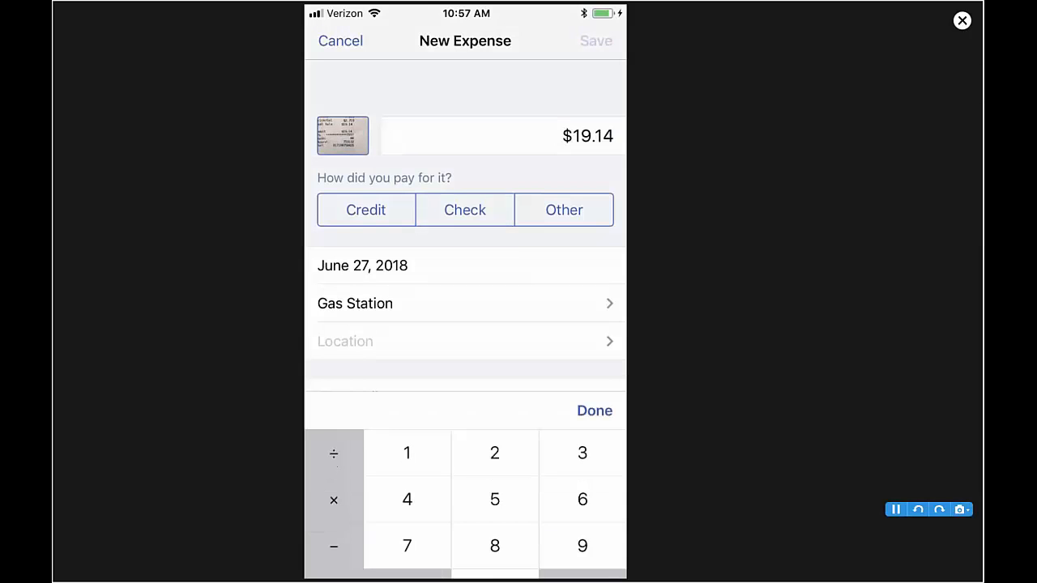
click(464, 334)
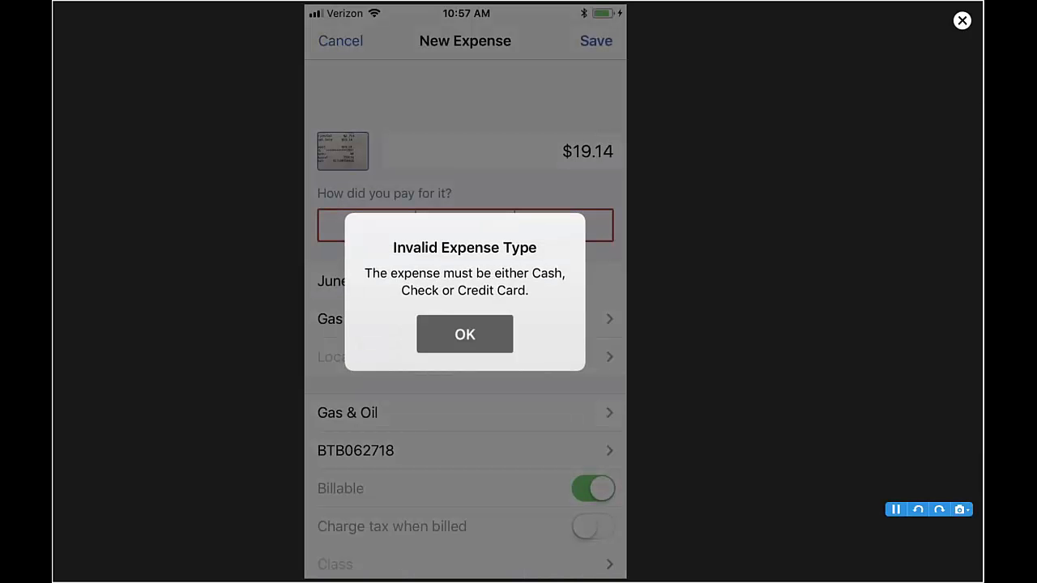
Set the expense's payment type to Credit, choose the Amex credit card account and save the expense
click(365, 225)
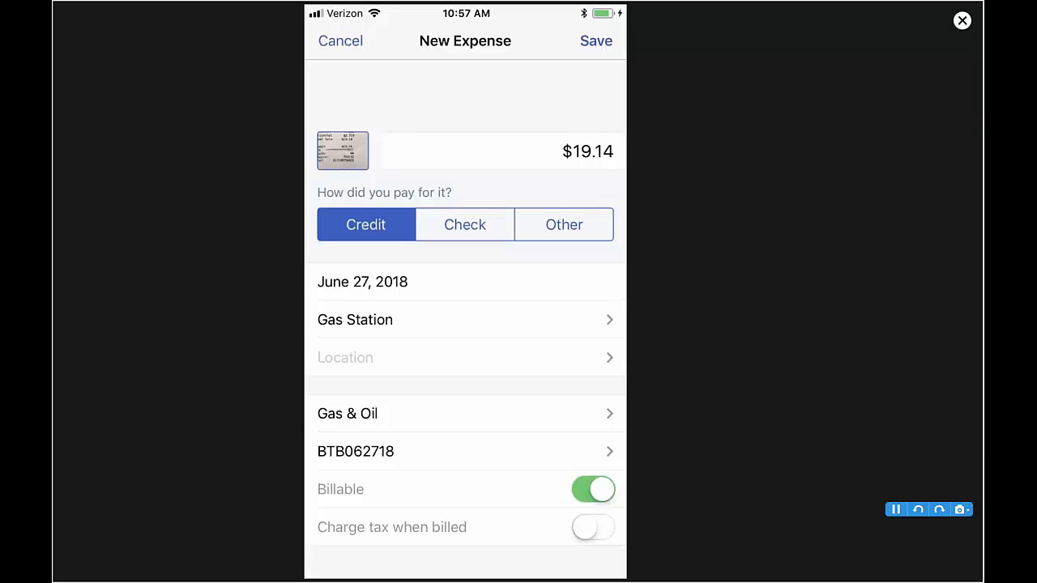
click(595, 40)
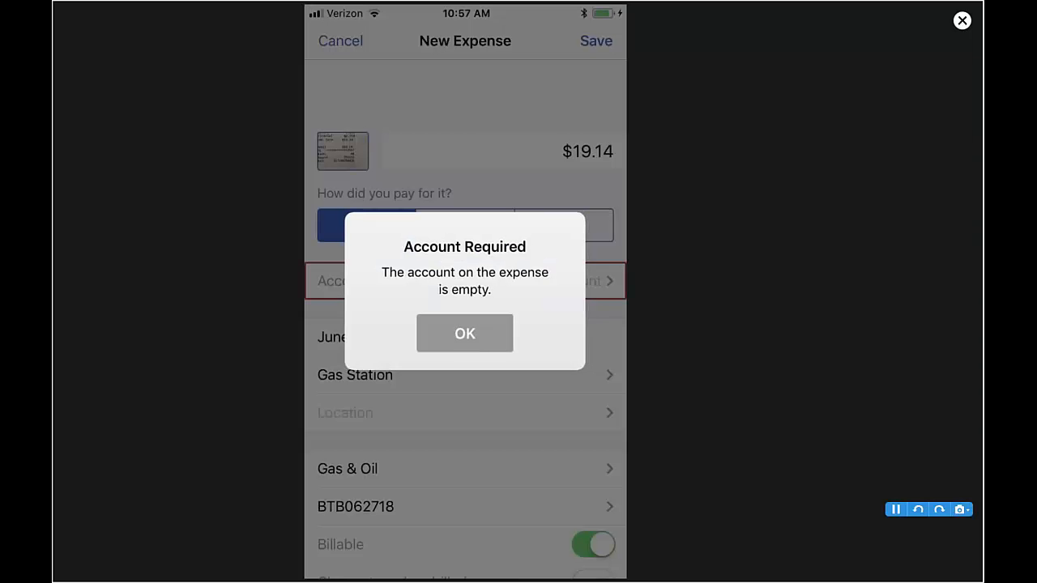
click(464, 334)
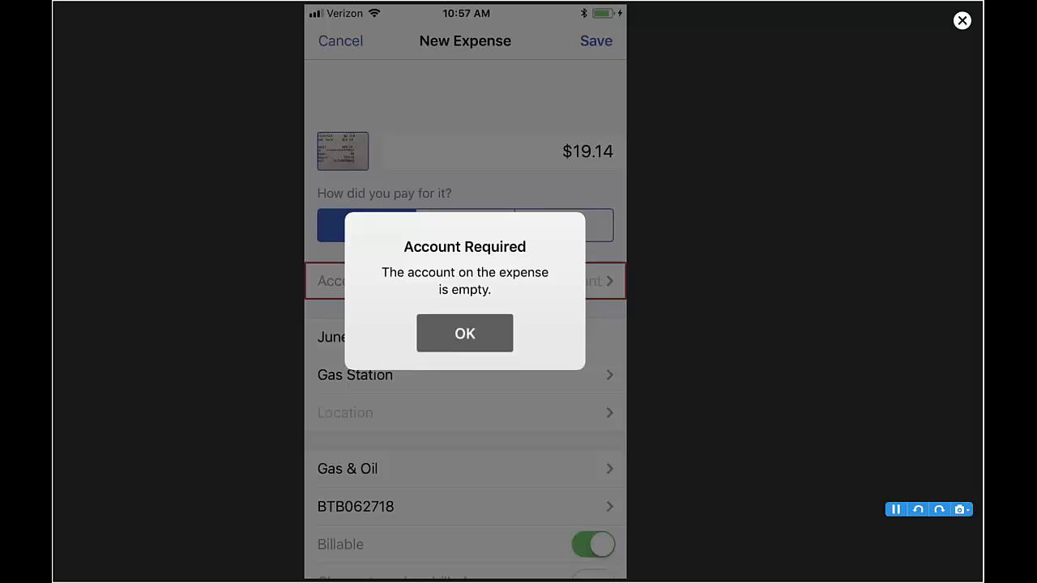
click(465, 281)
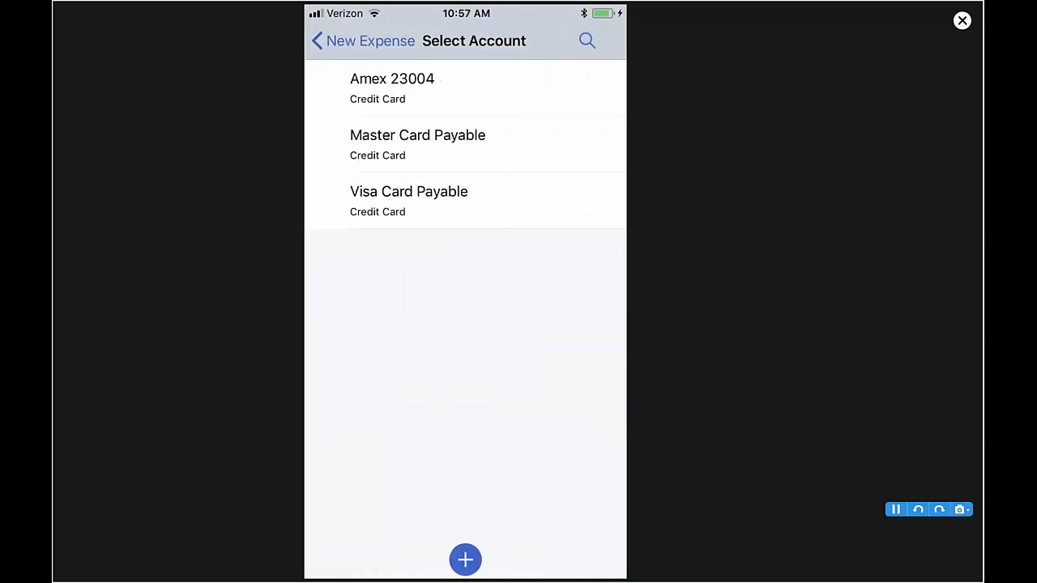
click(392, 86)
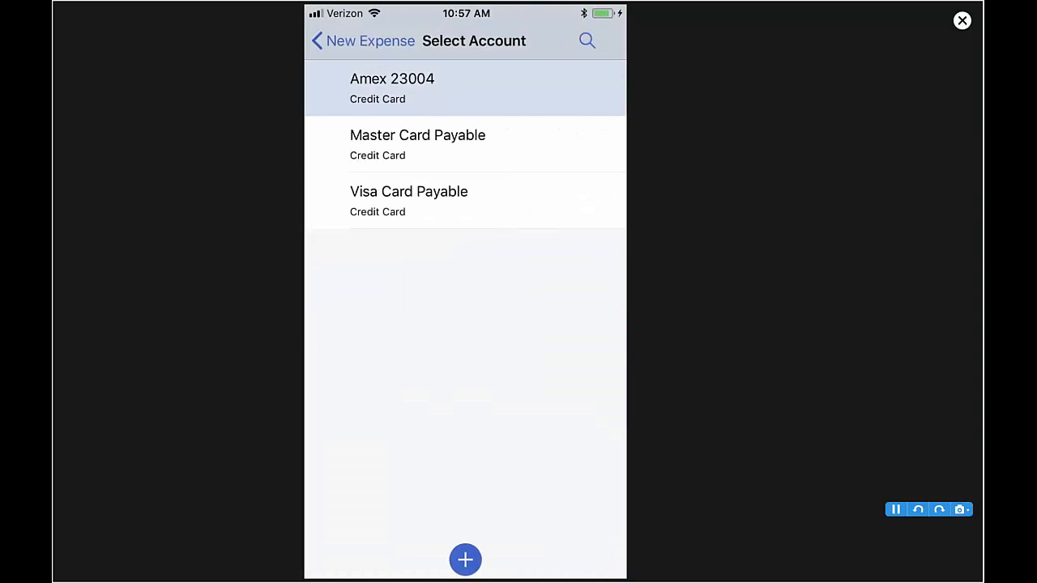
click(596, 41)
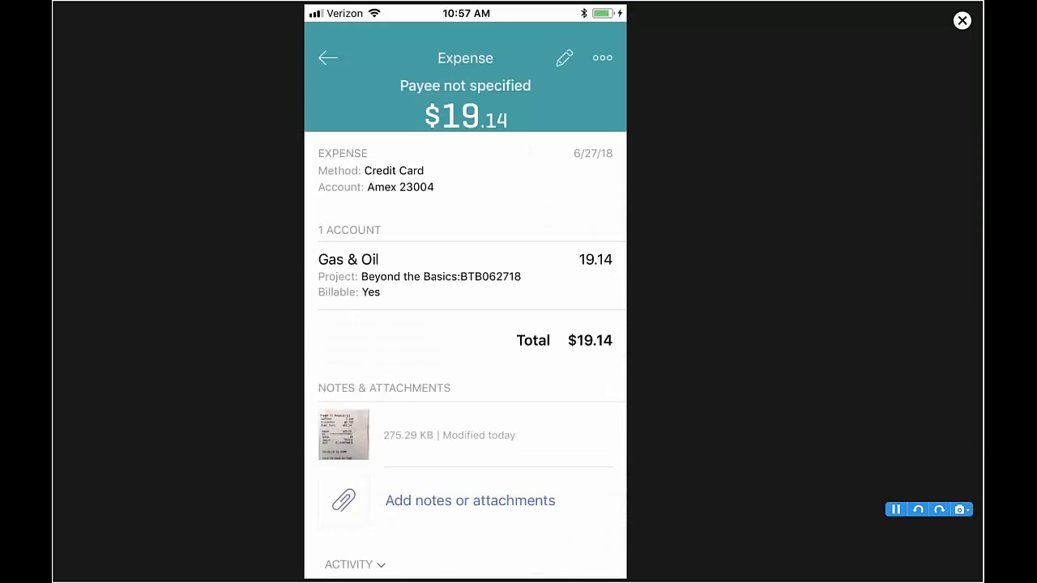
Switch back to QuickBooks Online in the browser, open the recent $19.14 expense and examine its attached receipt image, leaving the expense unedited
key(Escape)
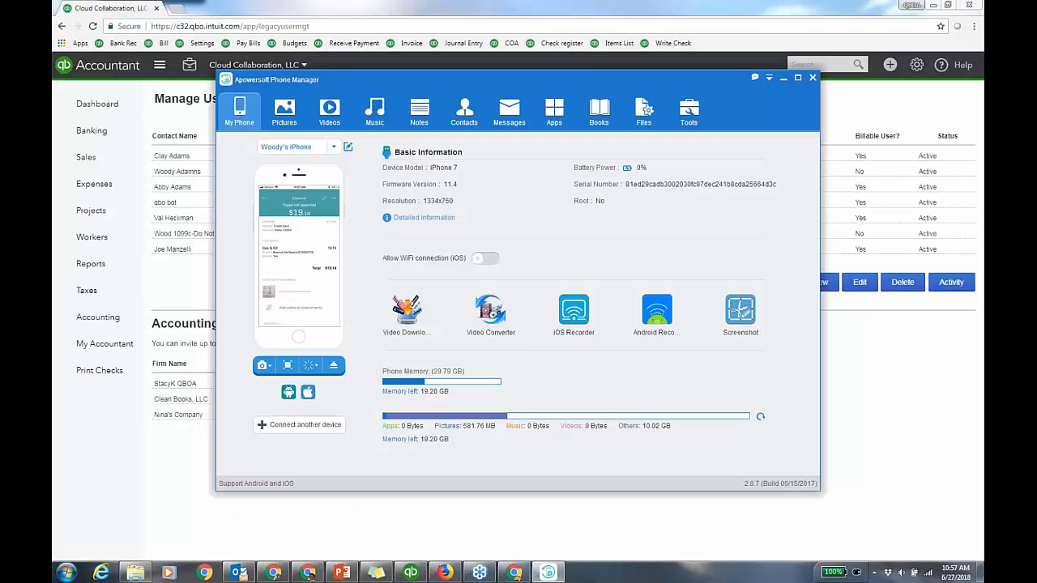
click(782, 83)
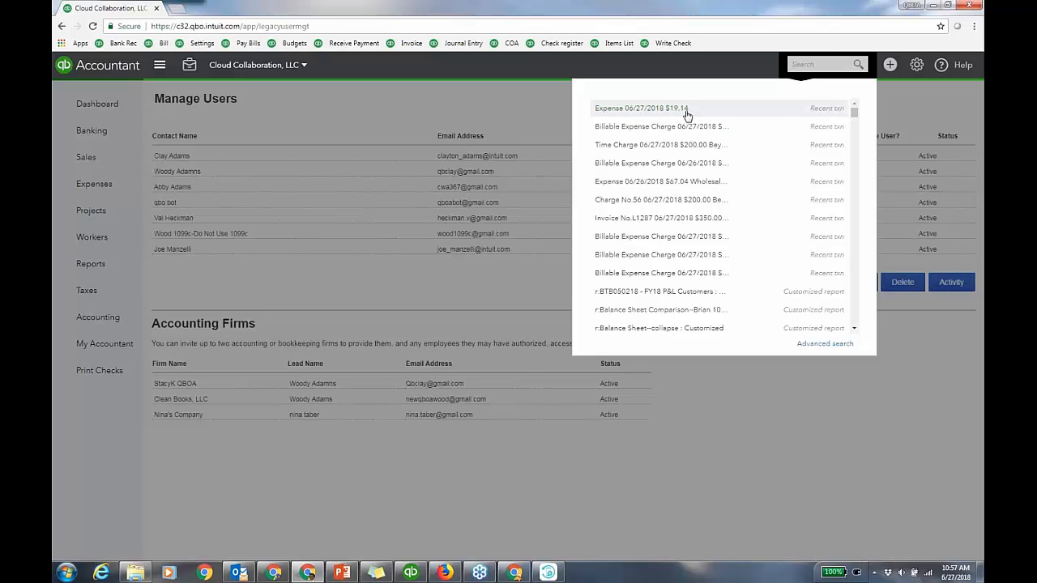
click(648, 109)
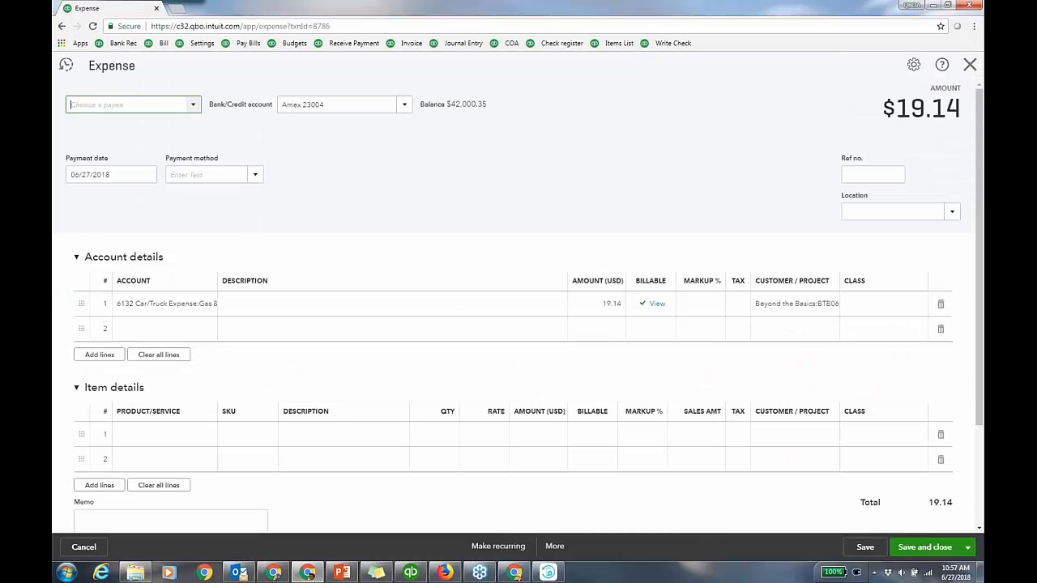
scroll(511, 185, down, 2)
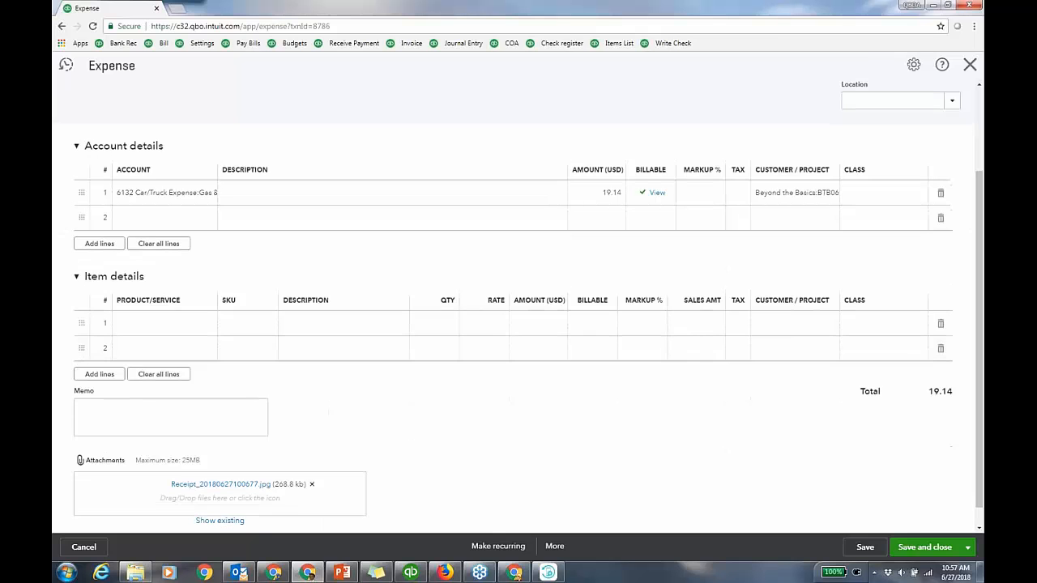
click(235, 487)
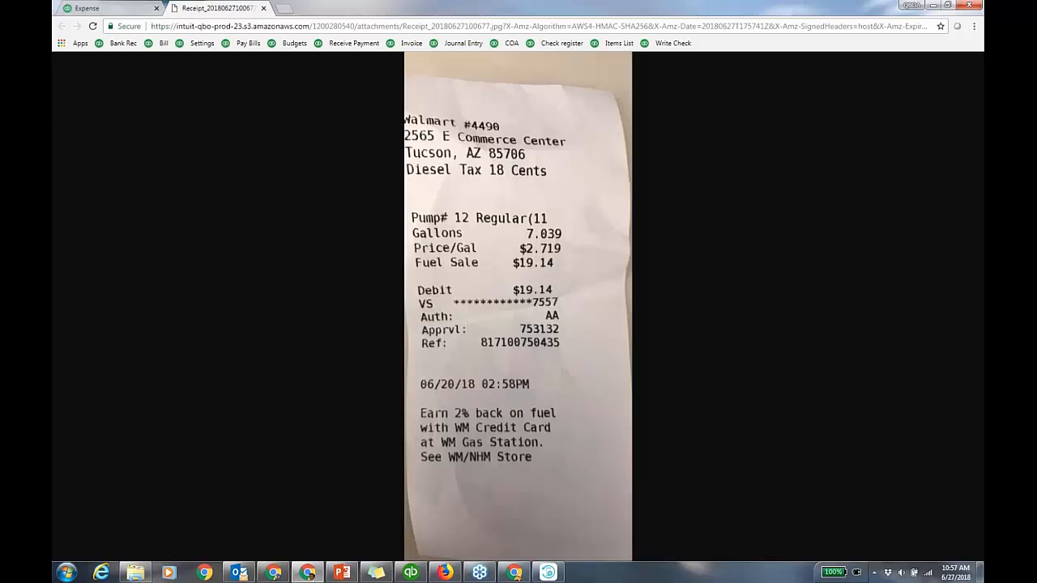
click(263, 8)
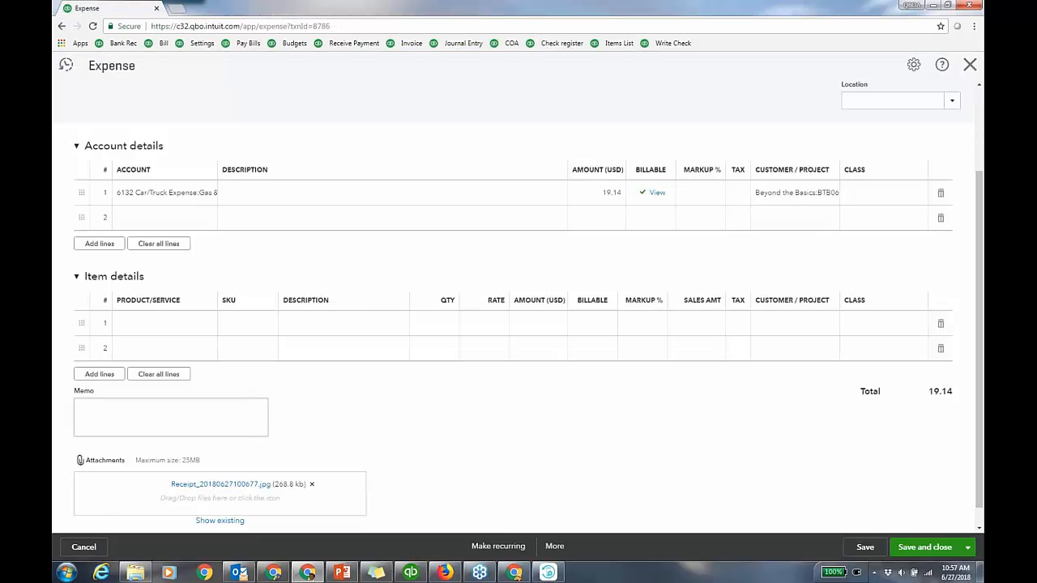
click(83, 547)
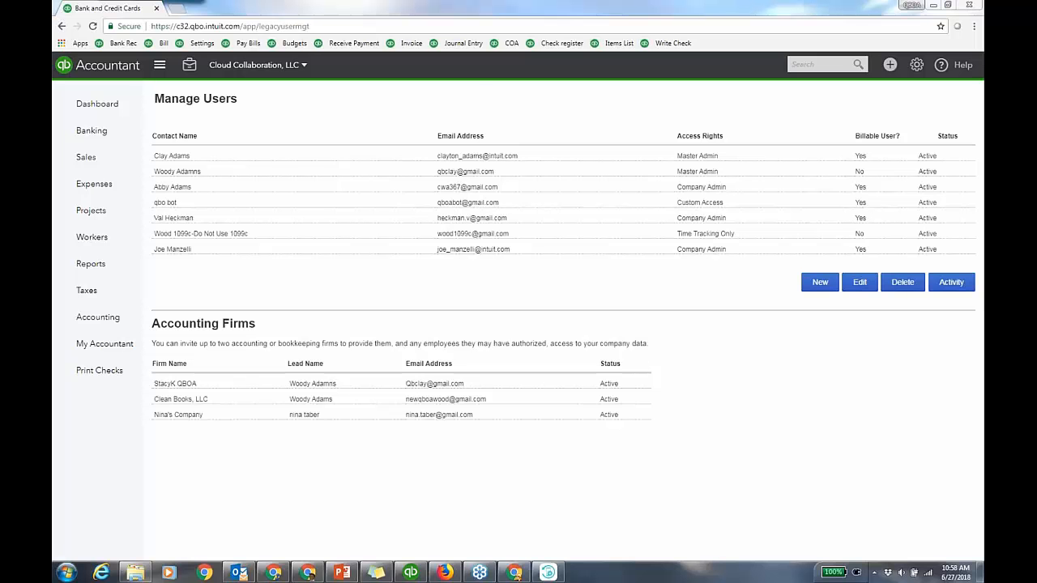
Create a weekly timesheet and assign its first row to the Beyond the Basics project BTB062718
click(890, 65)
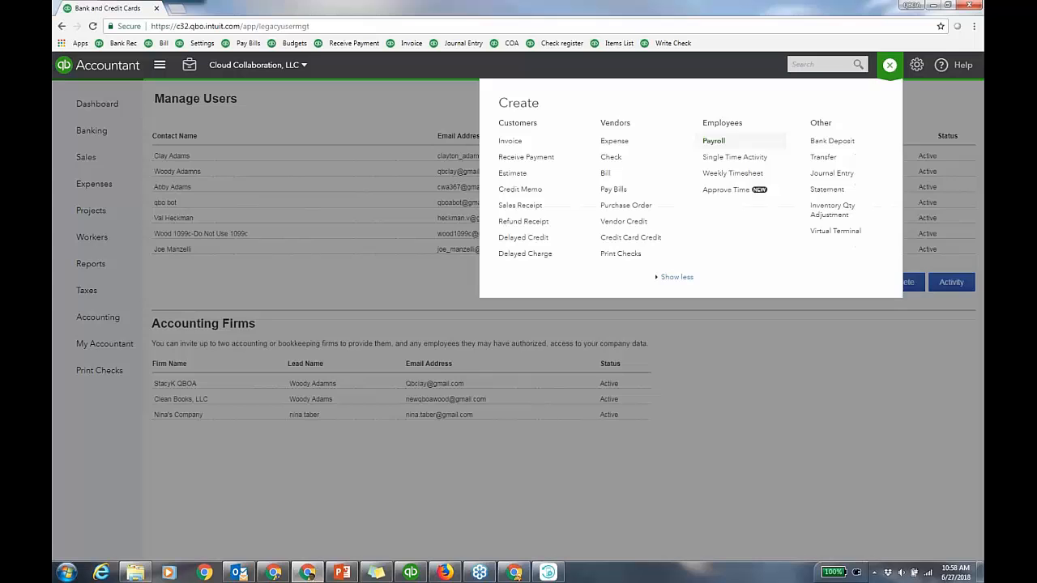
click(740, 173)
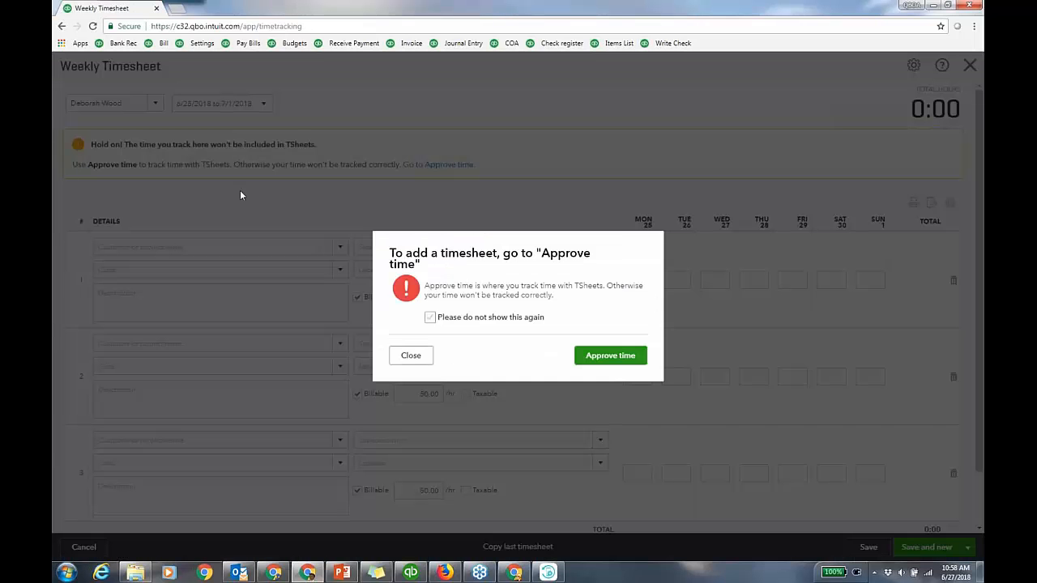
key(Escape)
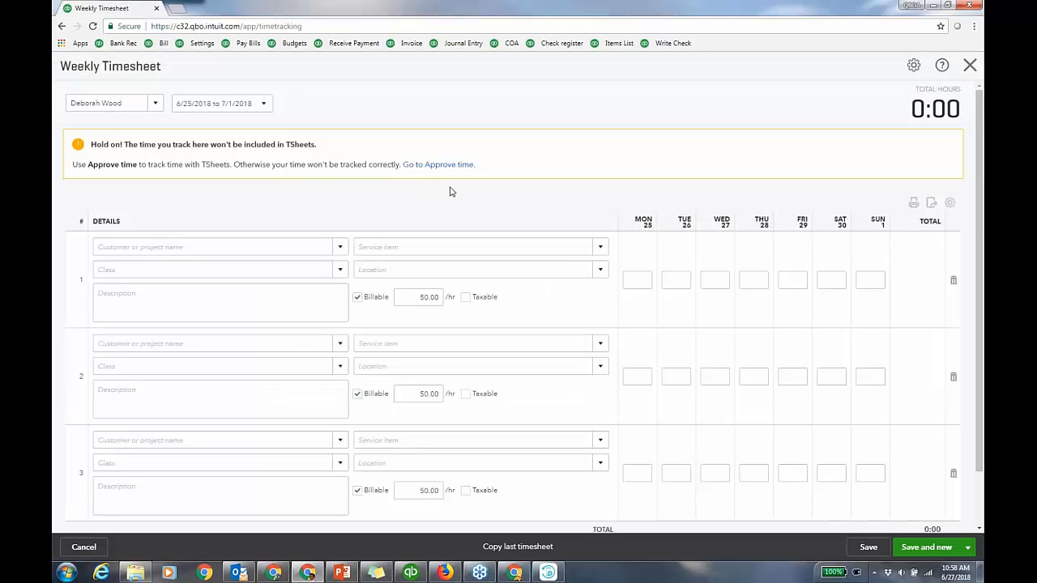
click(317, 246)
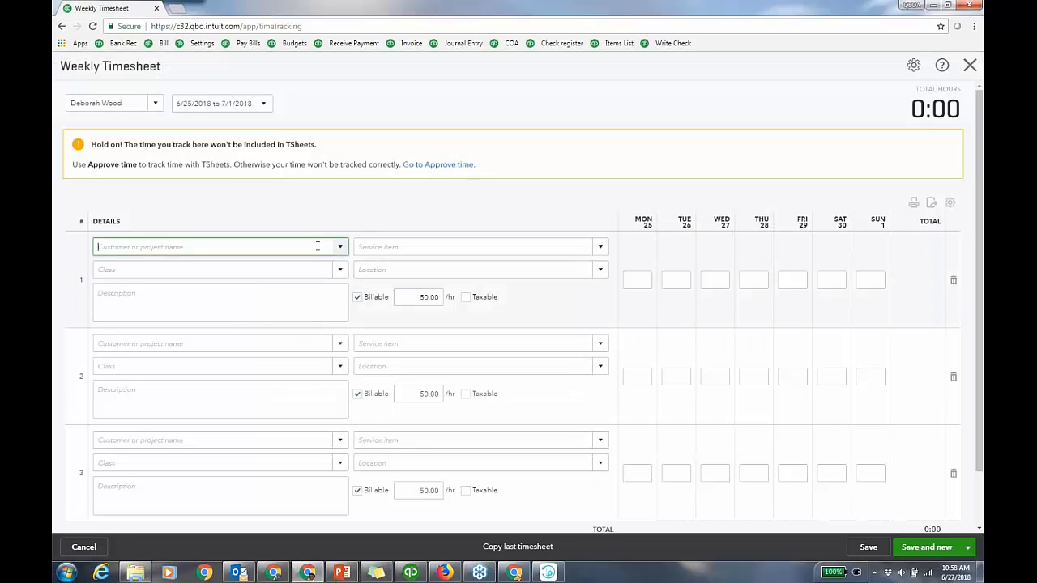
text(Beach Boys)
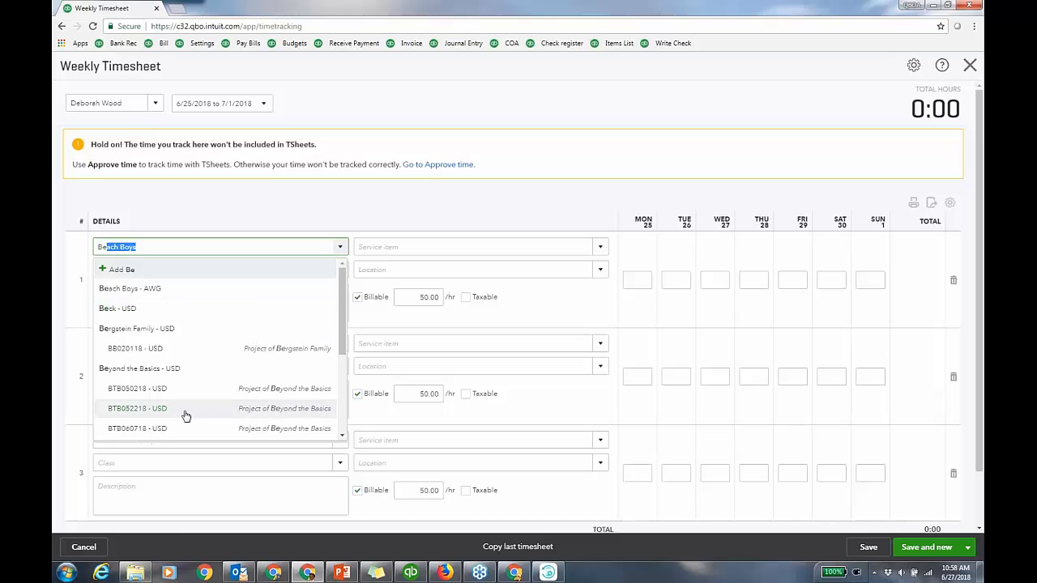
scroll(186, 398, down, 2)
click(137, 337)
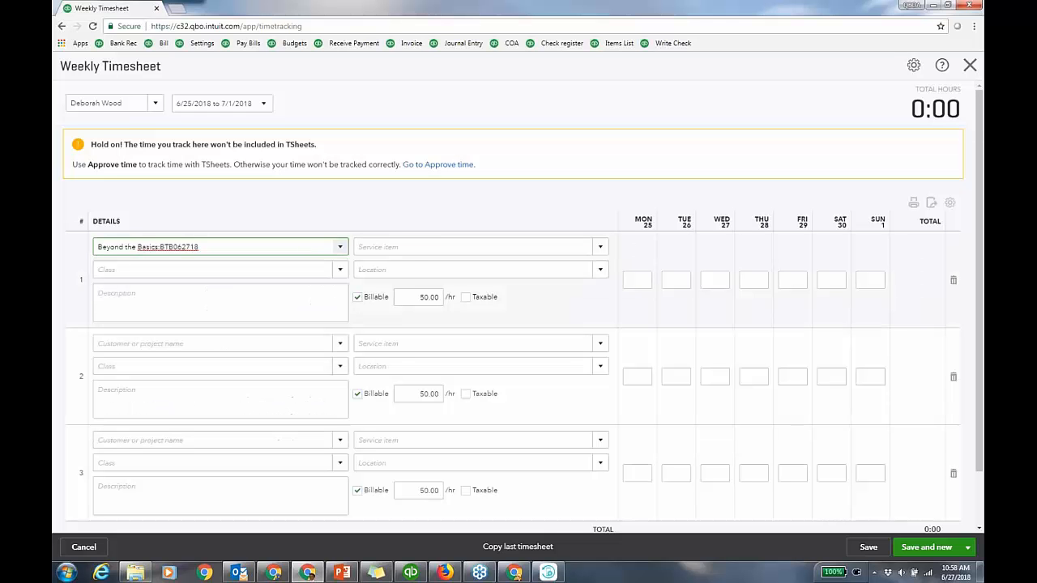
Set the first timesheet row's service item to Telephone Support and enter 1.5 hours for Monday 25
click(437, 246)
text(ac)
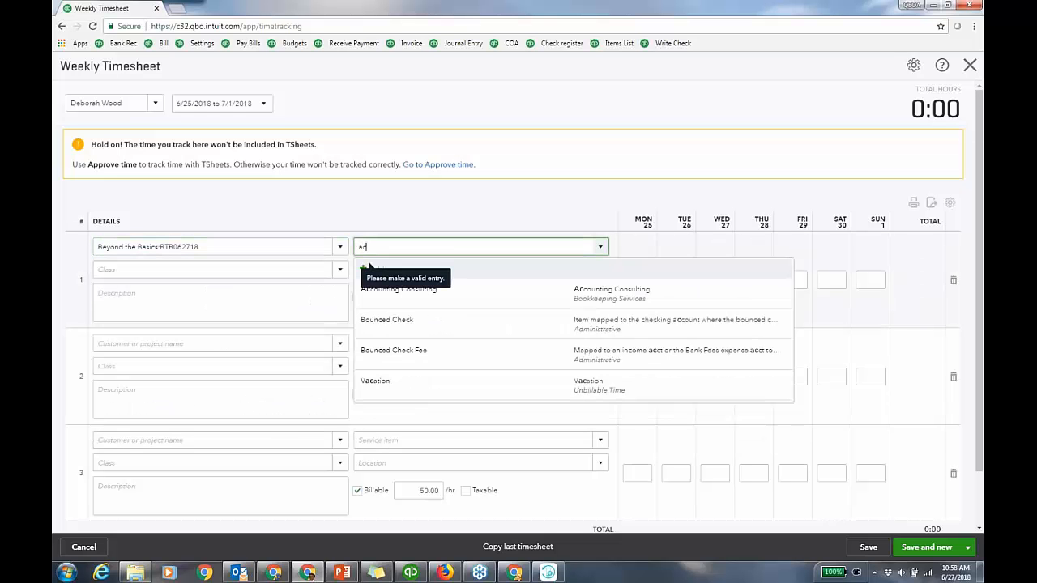
key(BackSpace)
key(BackSpace)
text(te)
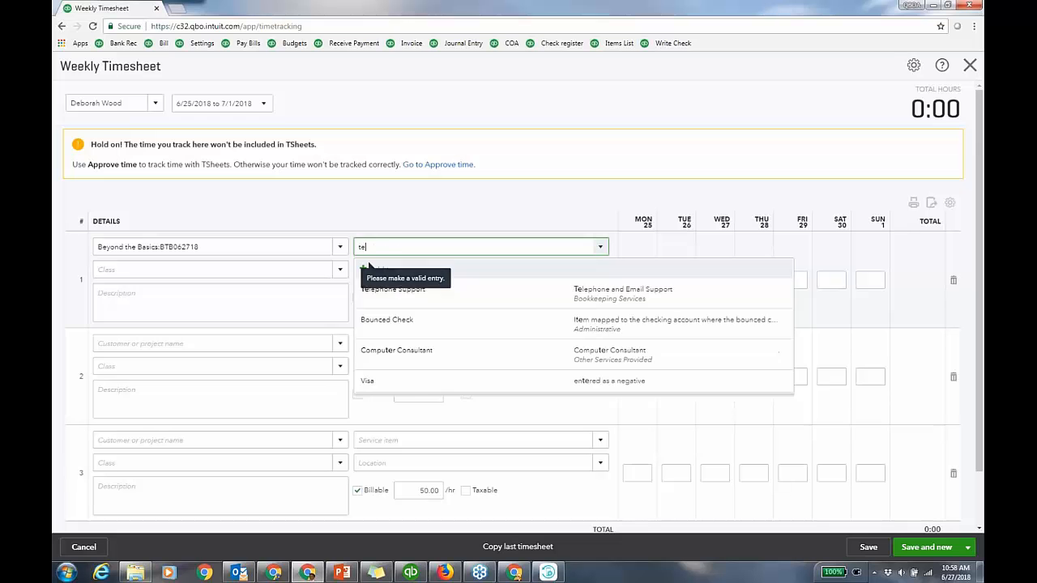
click(431, 293)
click(646, 279)
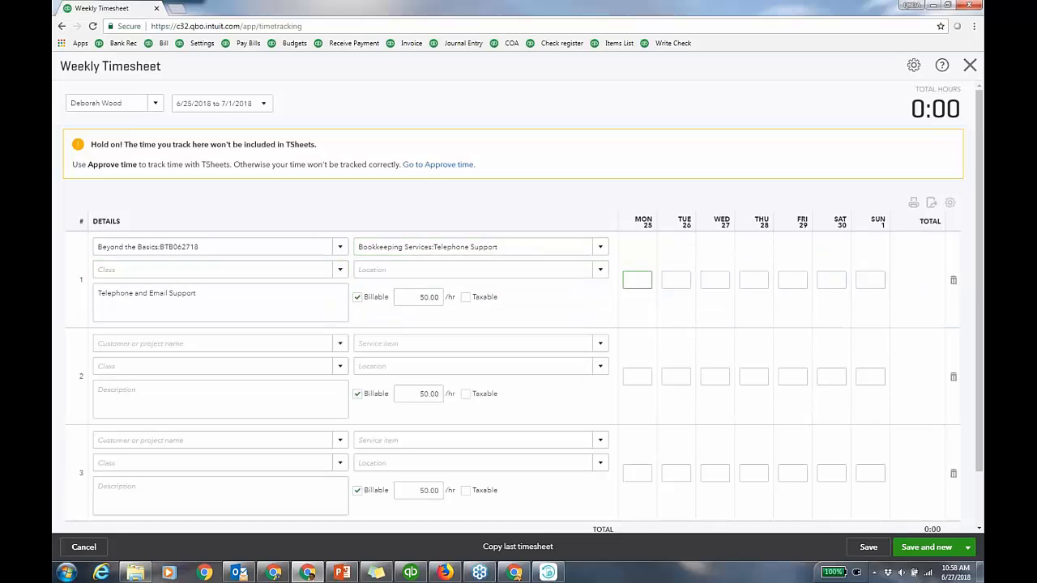
text(1.5)
Turn the first timesheet row's Billable setting off and back on, and leave the weekly timesheet without saving
click(360, 305)
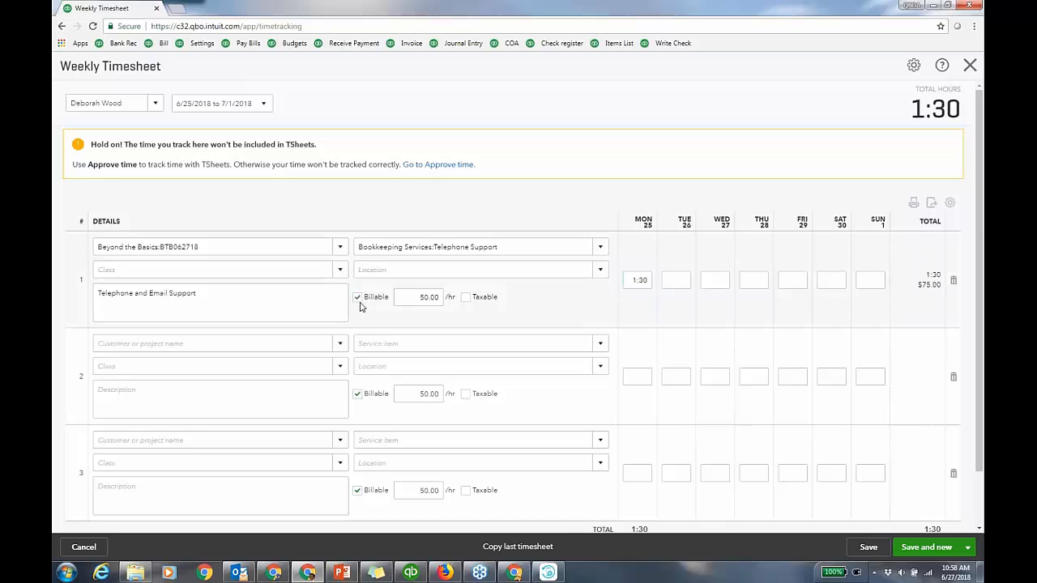
click(358, 301)
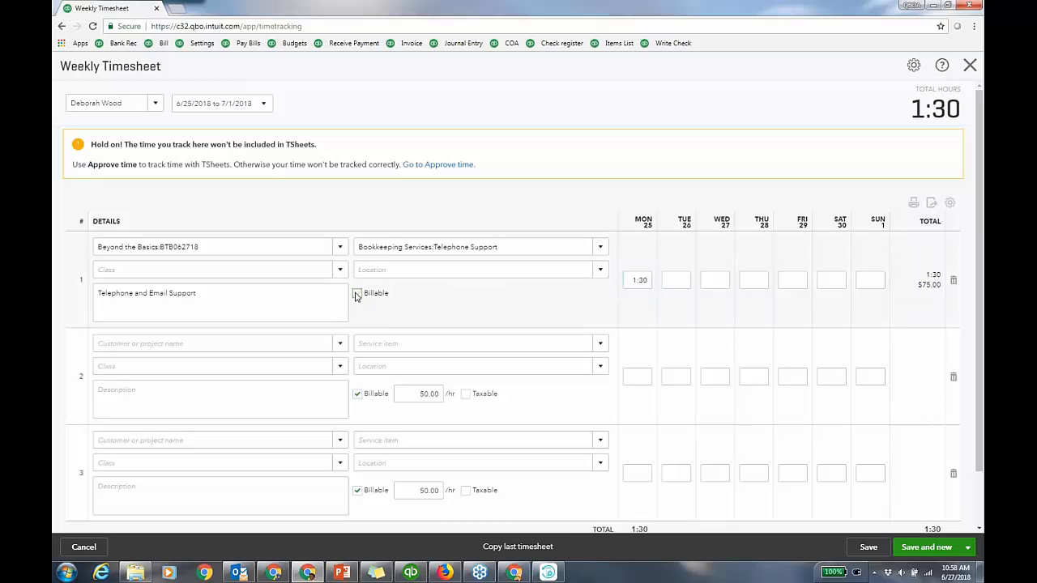
click(357, 294)
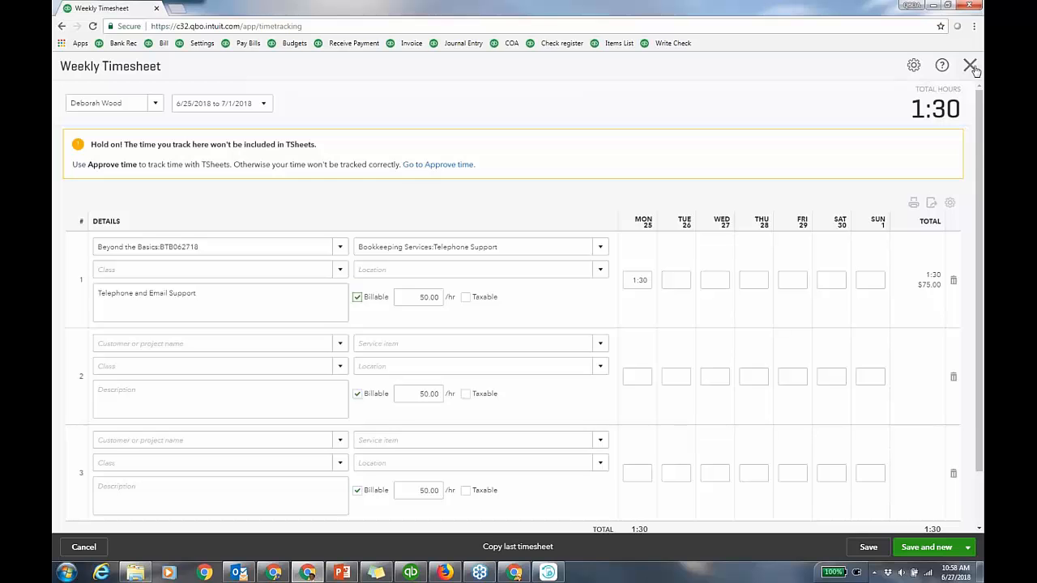
click(83, 547)
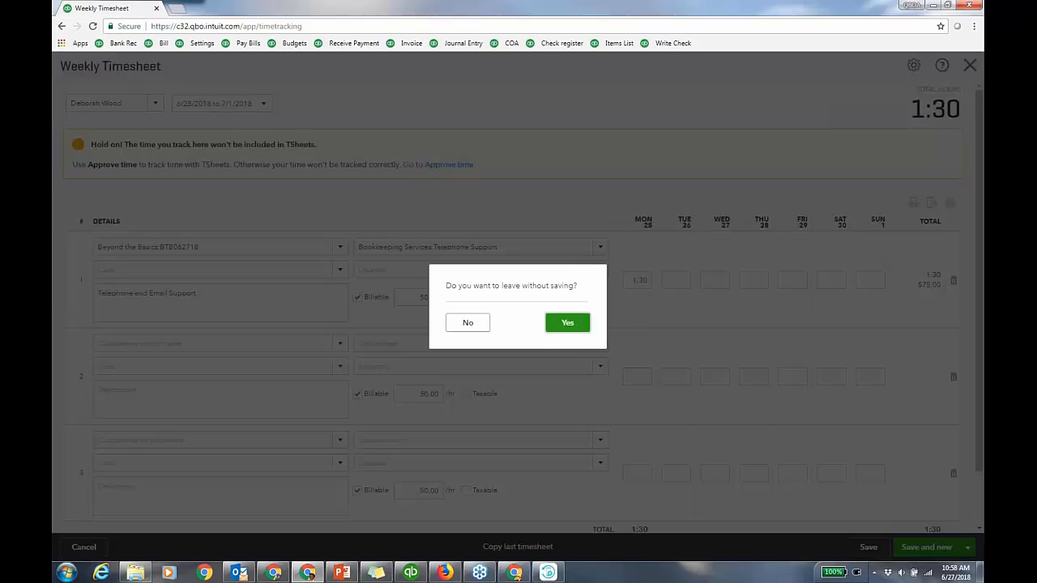
click(567, 322)
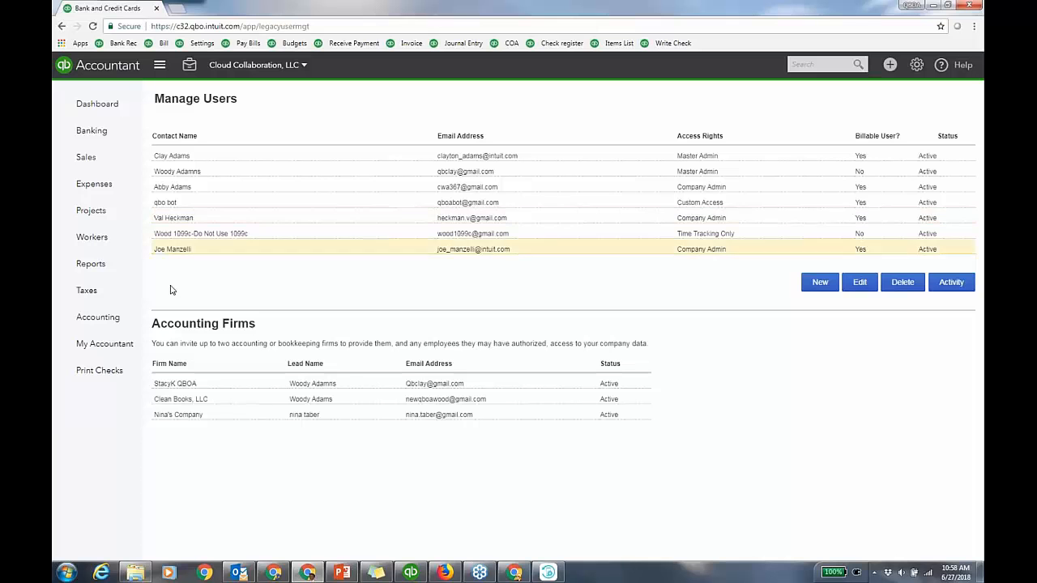
Open the contractors list and examine the Property Owner contractor's personal details form, returning to the list without editing anything
click(93, 237)
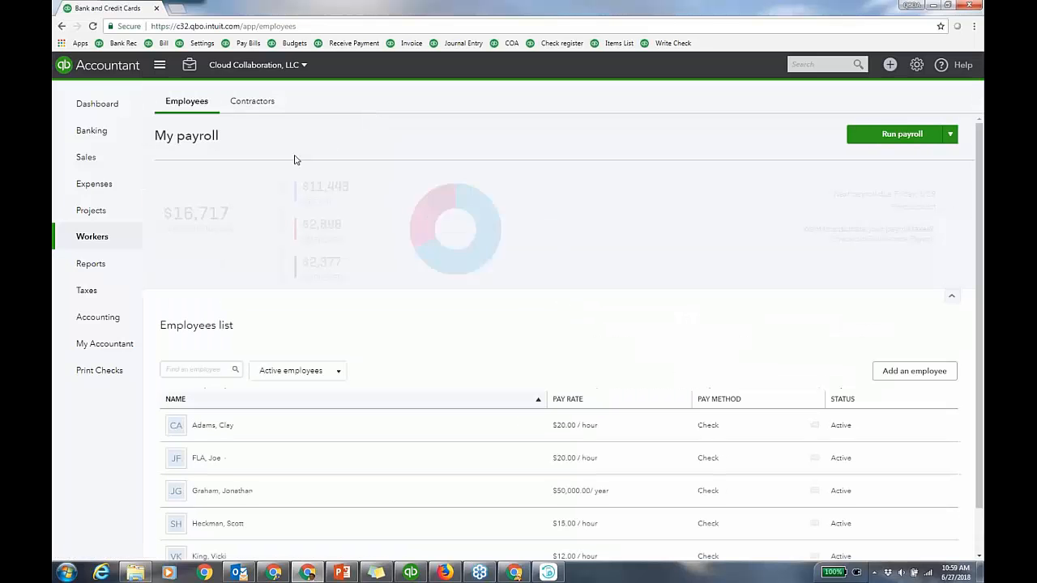
click(253, 104)
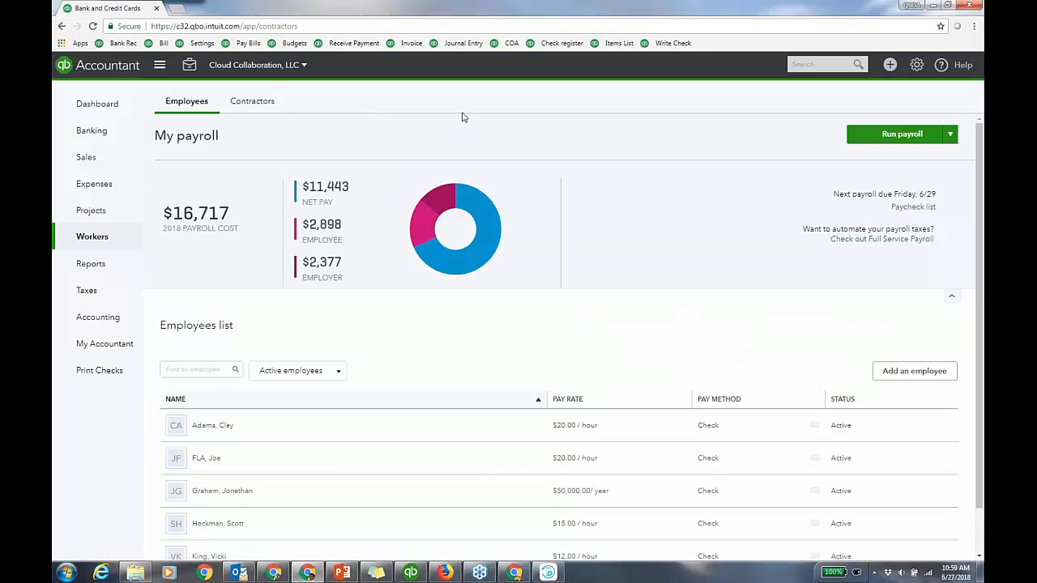
click(263, 107)
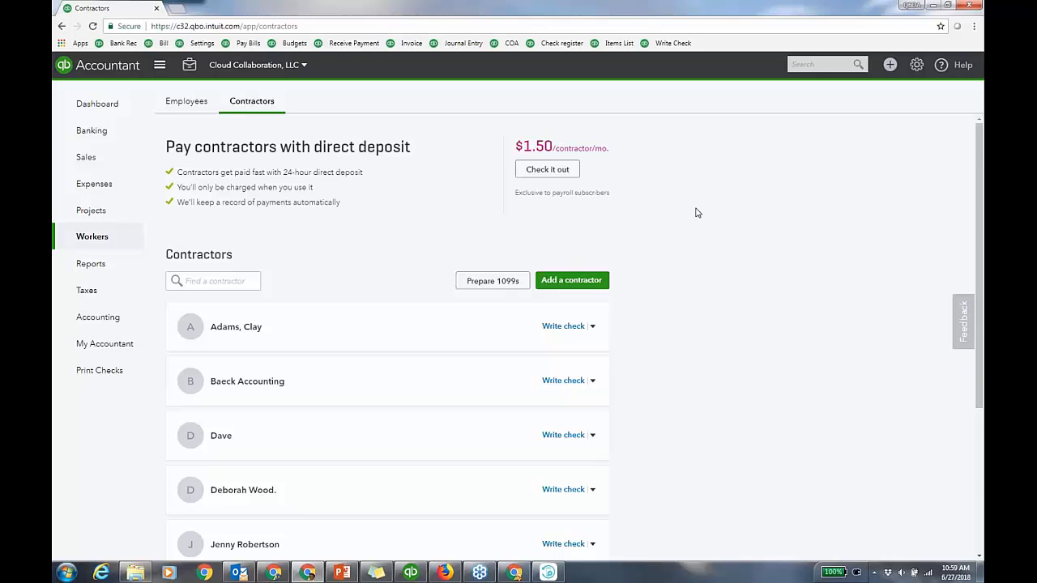
scroll(695, 212, down, 3)
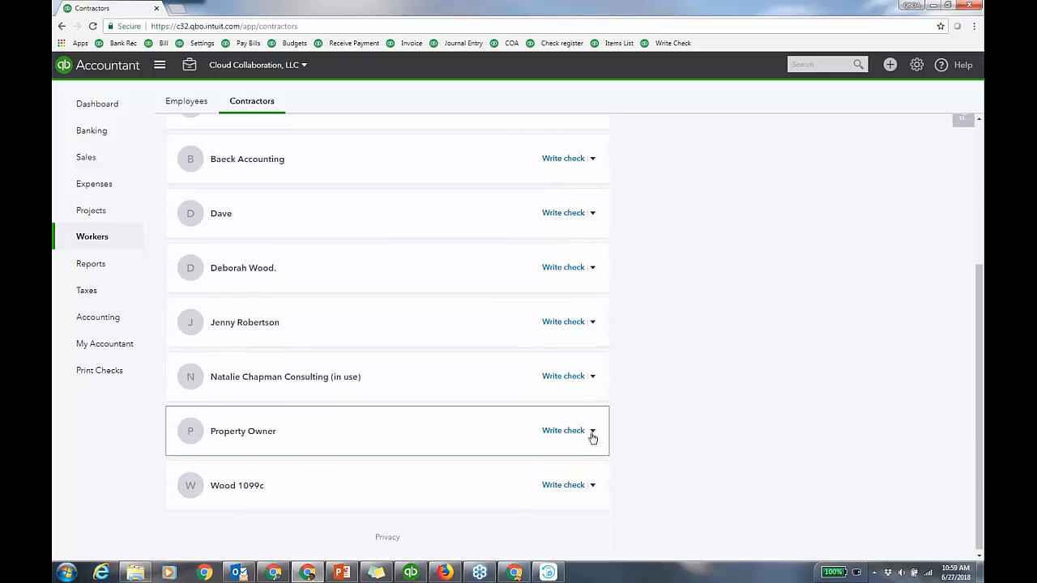
click(485, 436)
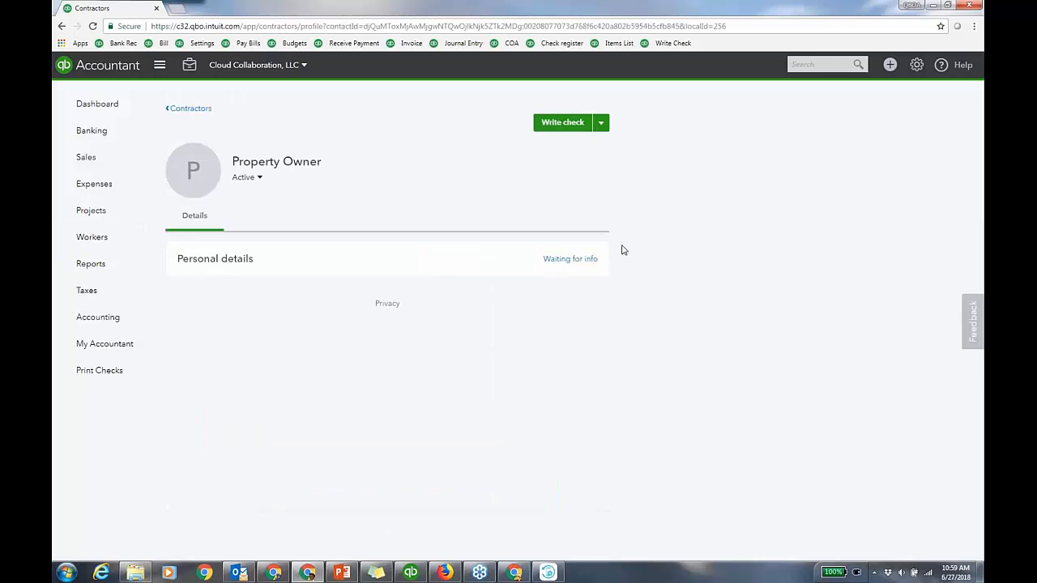
click(580, 262)
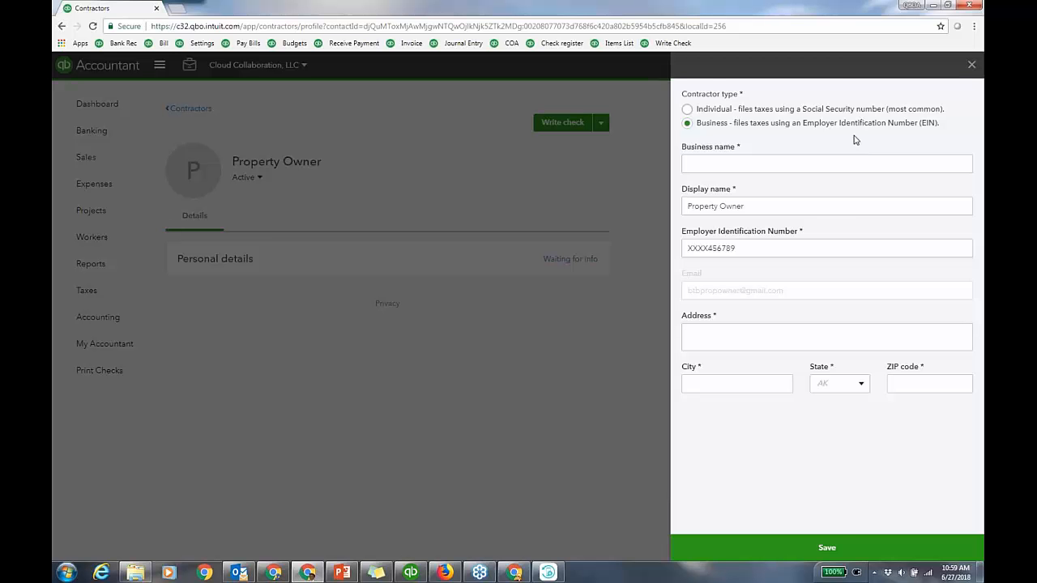
click(971, 65)
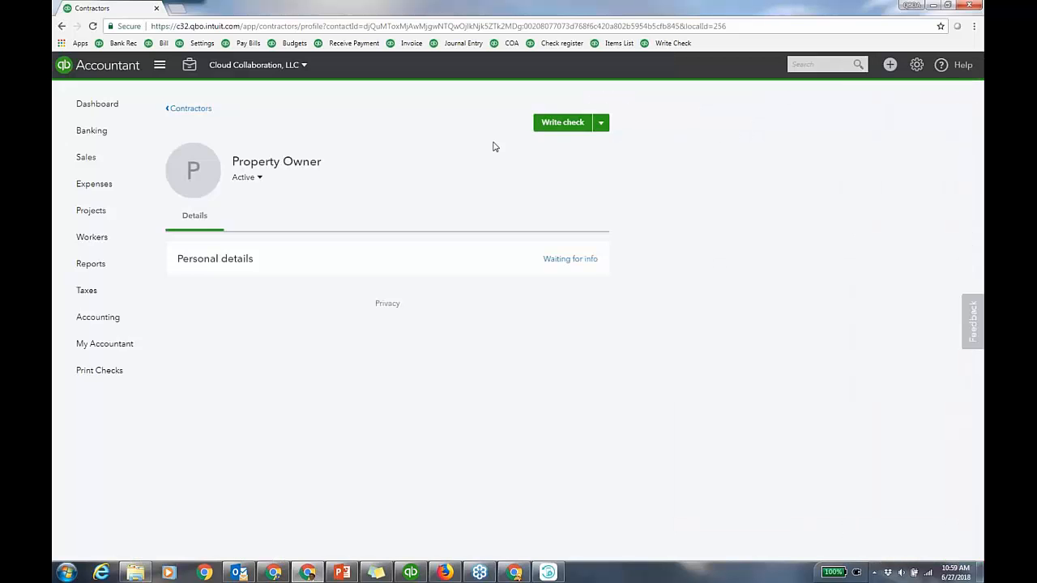
click(189, 108)
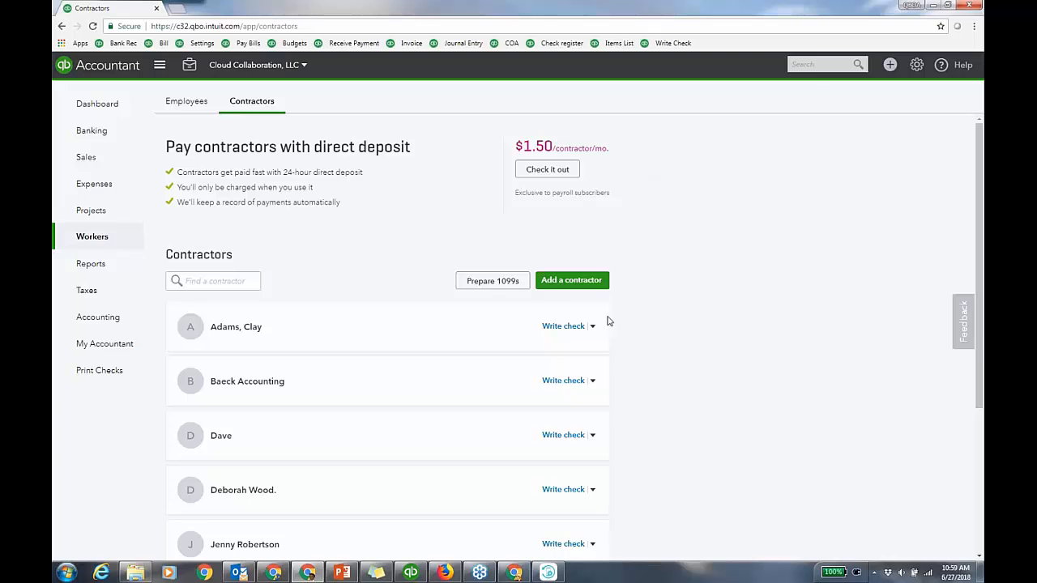
From the new contractor form, read the preview article on inviting contractors to enter 1099 tax info, and close both without adding anyone
click(574, 282)
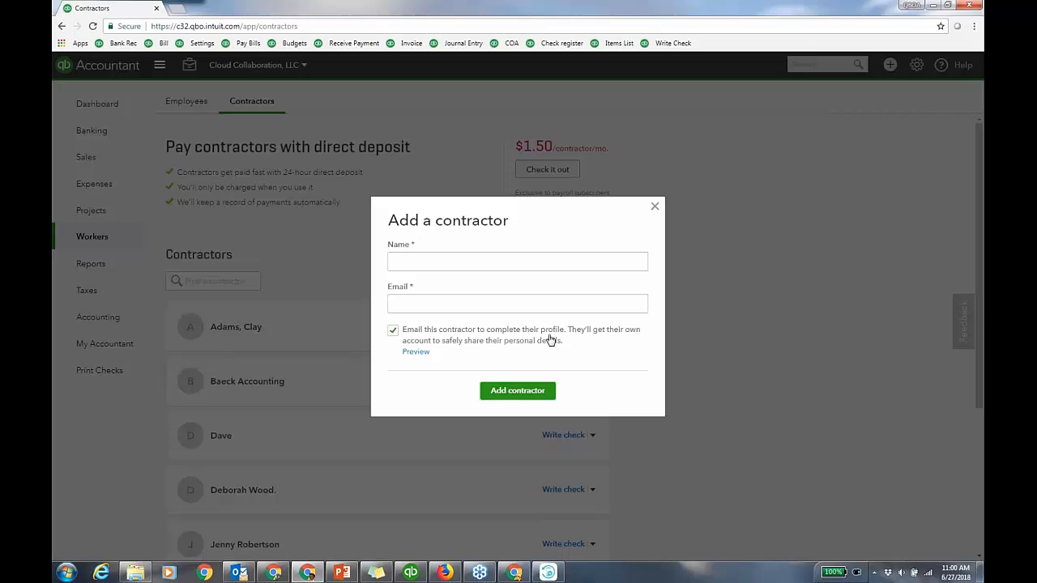
click(415, 351)
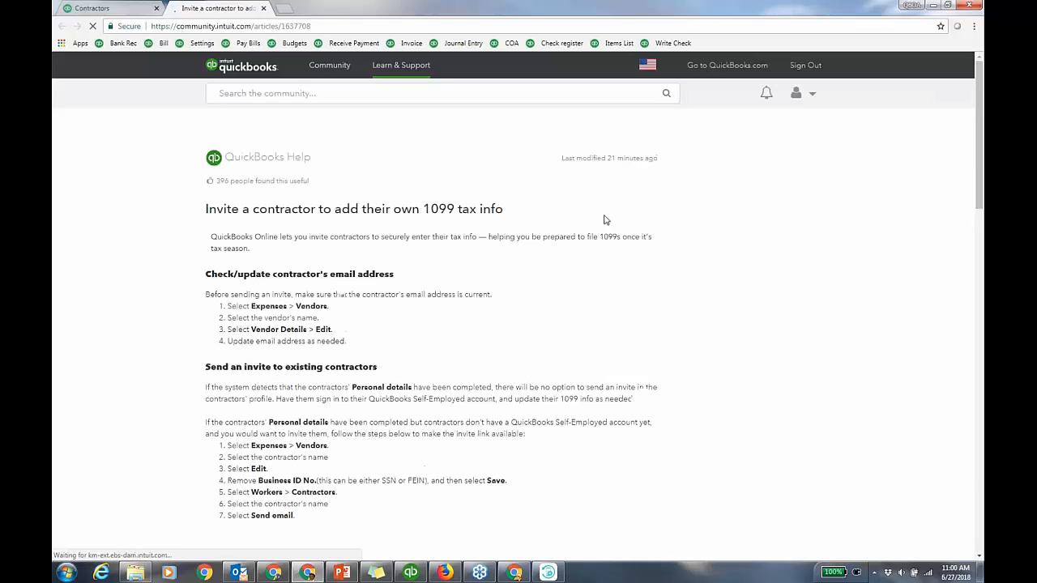
scroll(839, 285, down, 3)
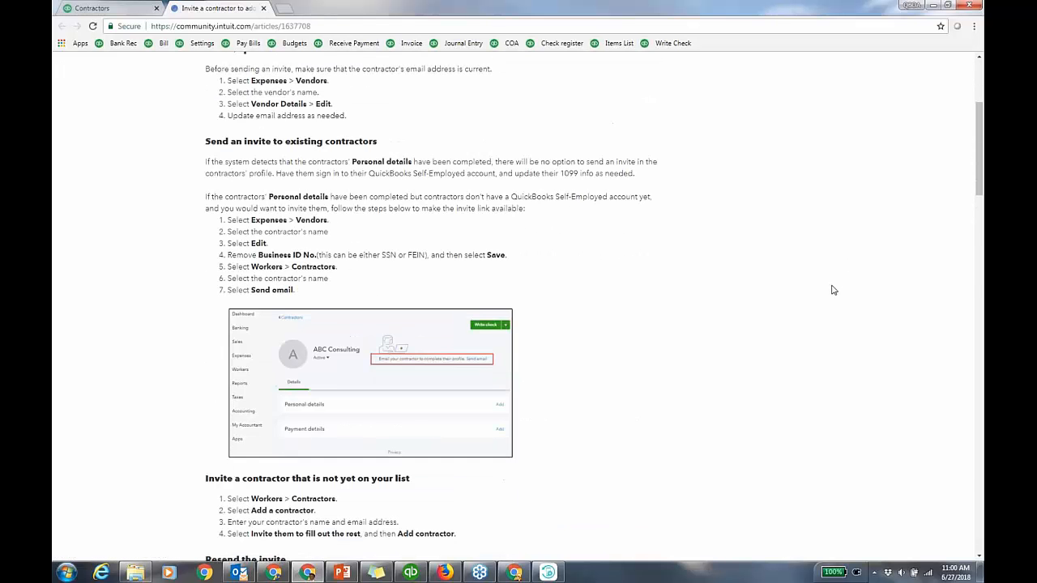
scroll(834, 290, down, 6)
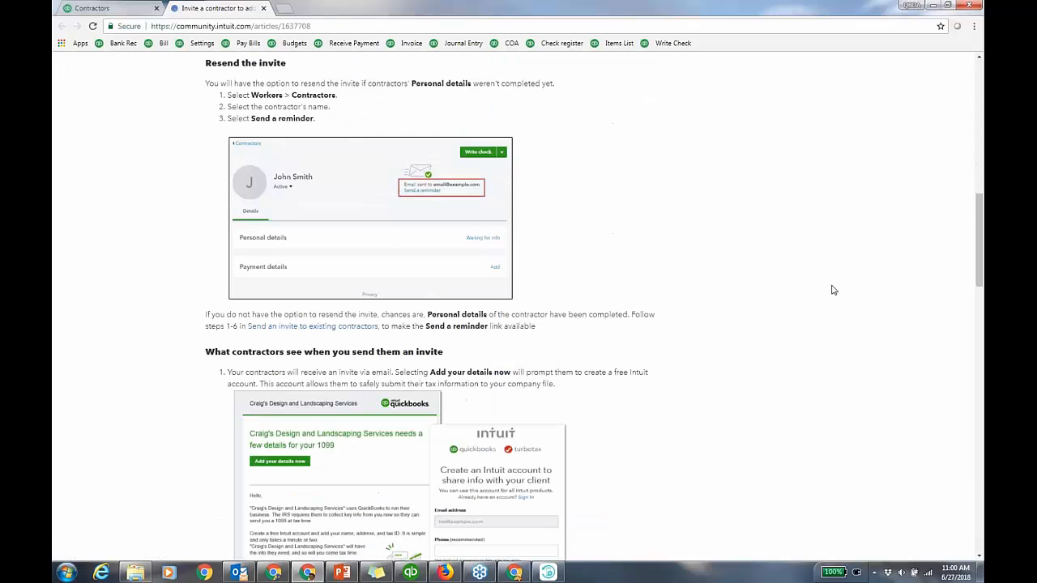
scroll(834, 290, down, 2)
scroll(682, 260, down, 2)
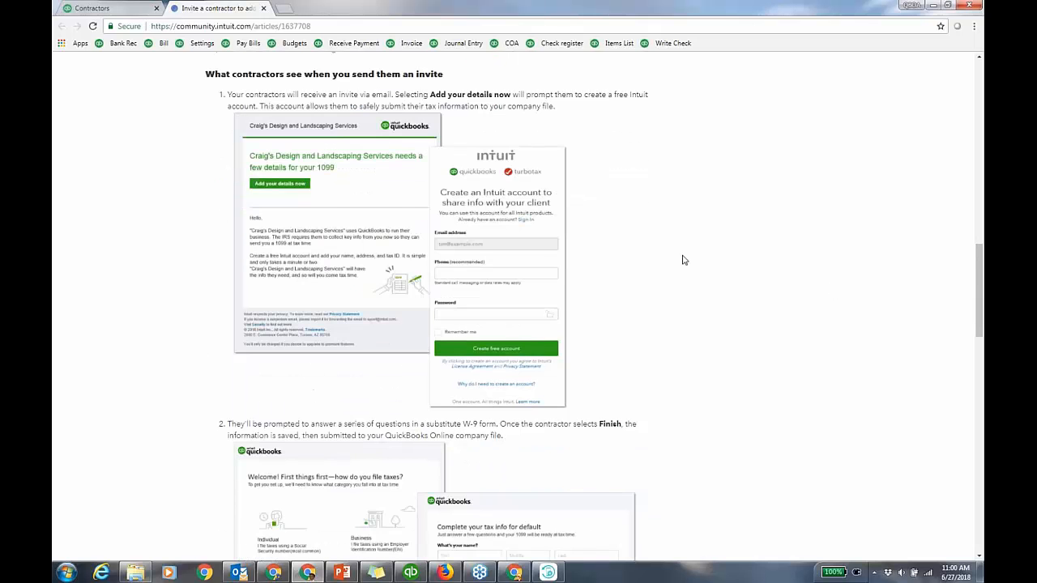
scroll(687, 256, down, 2)
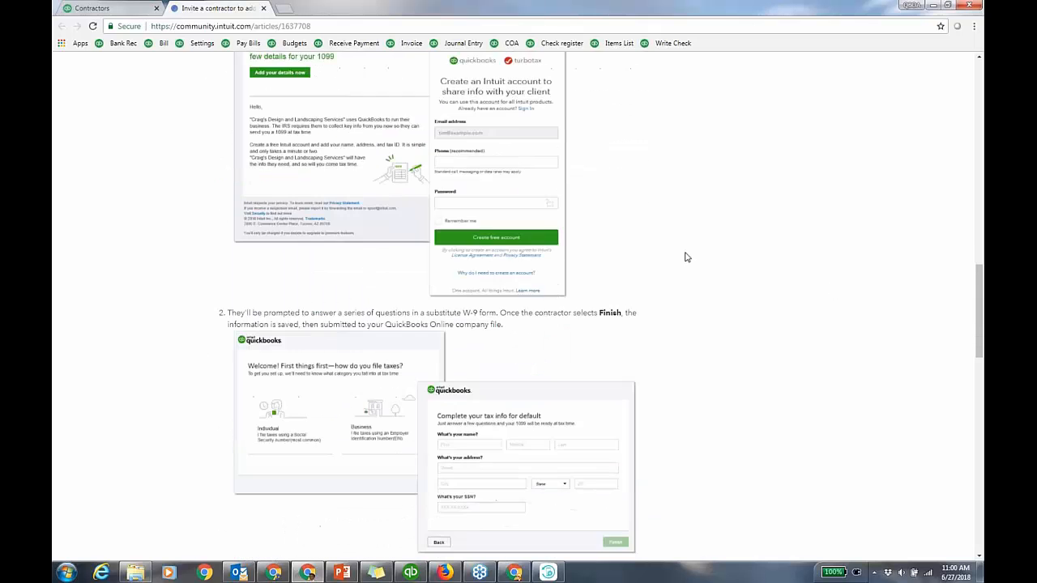
scroll(687, 258, down, 2)
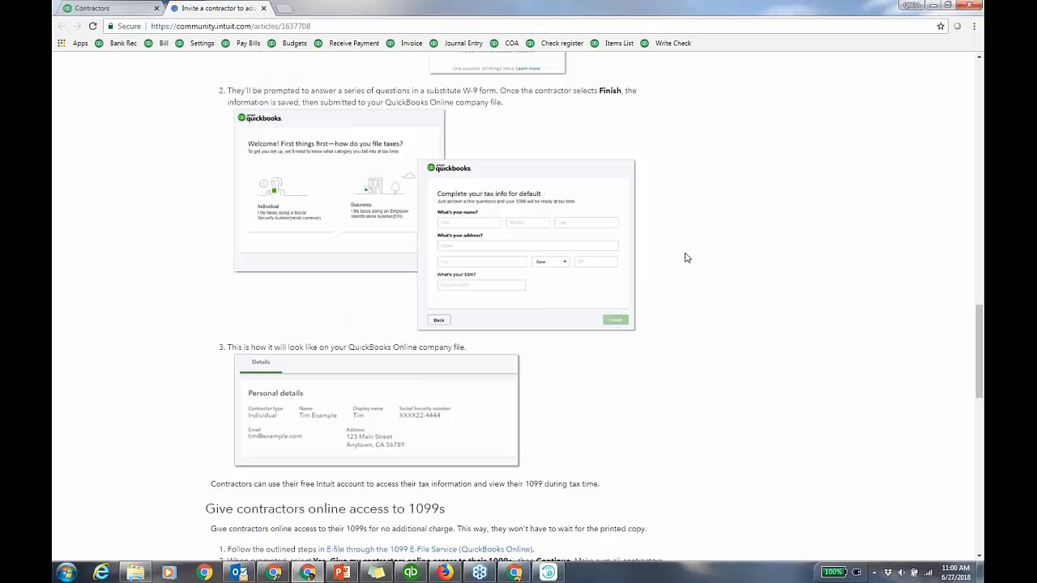
scroll(687, 258, down, 1)
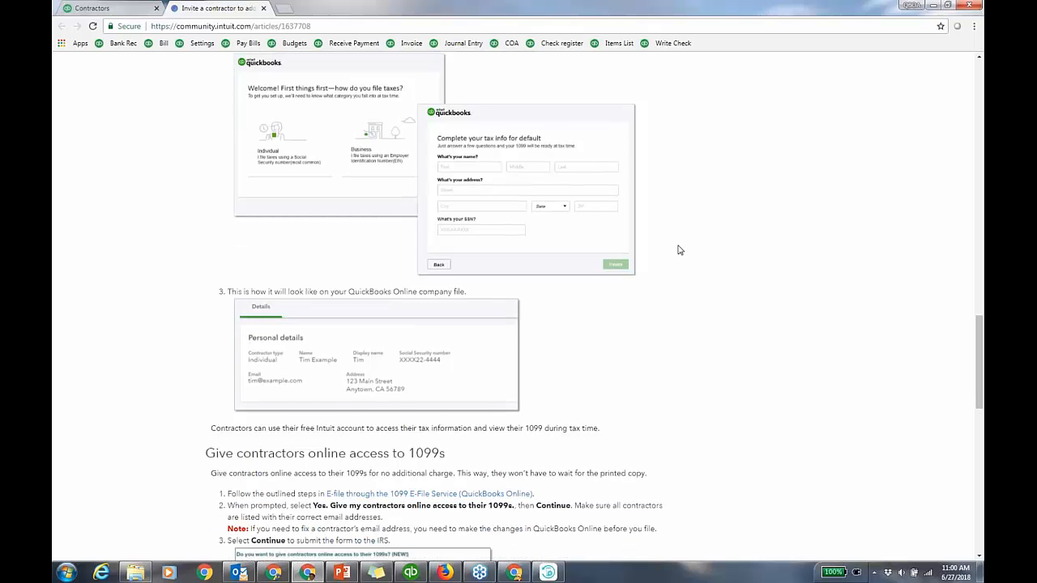
scroll(679, 250, down, 1)
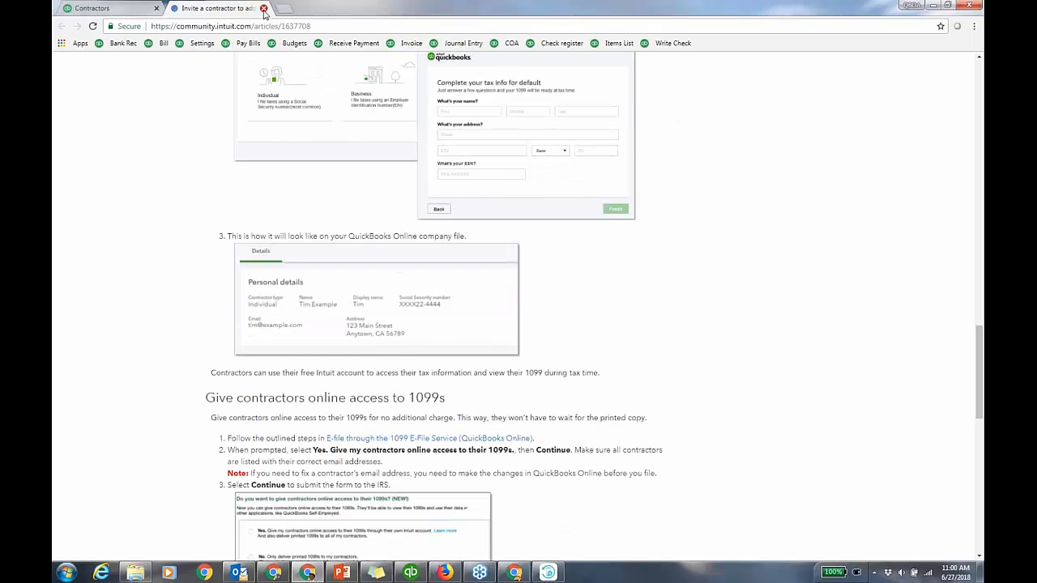
click(263, 9)
click(654, 207)
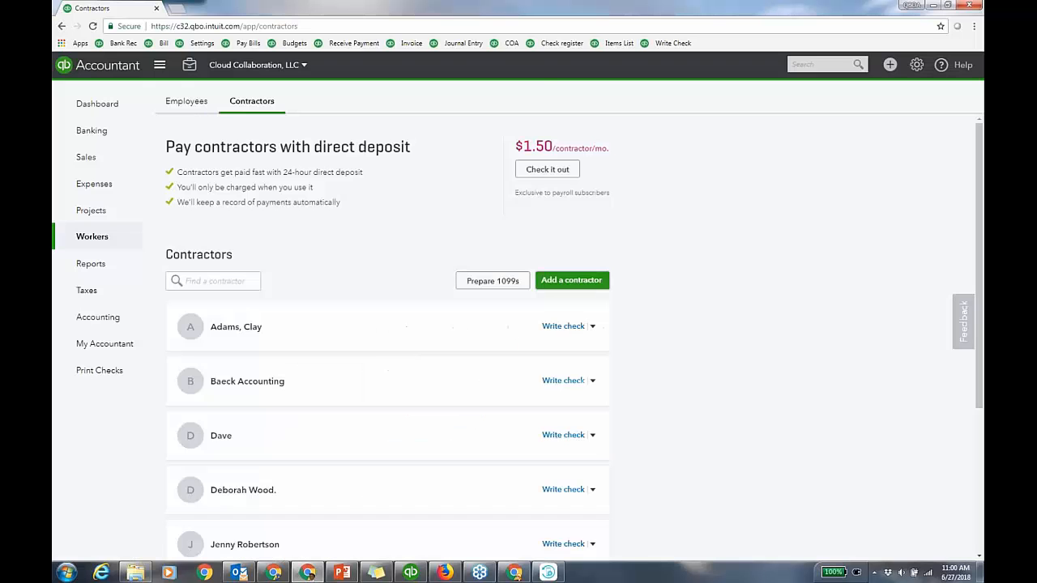
Open the Budget vs. Actuals report from the favorite reports
click(104, 104)
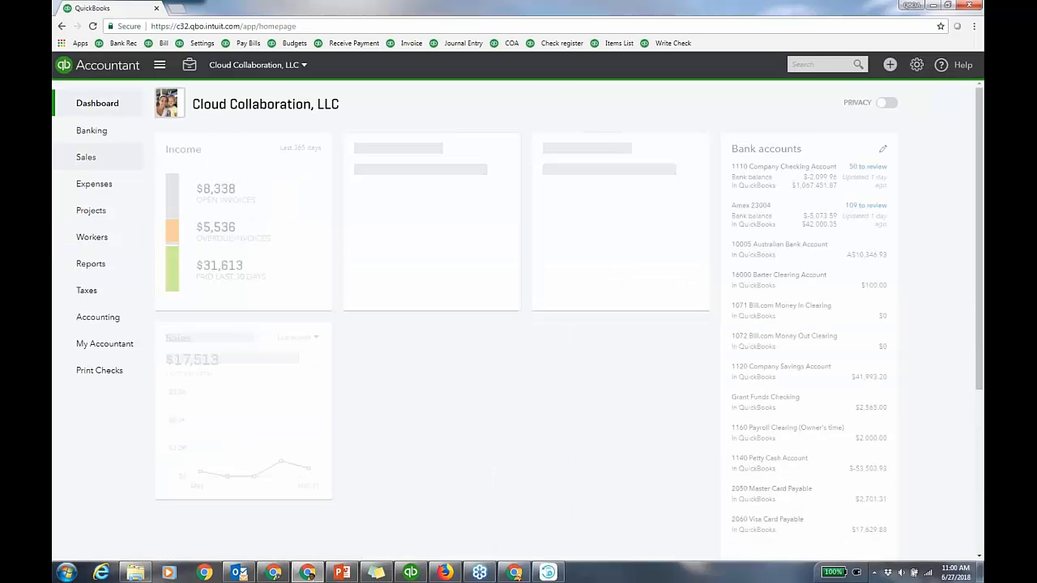
click(97, 269)
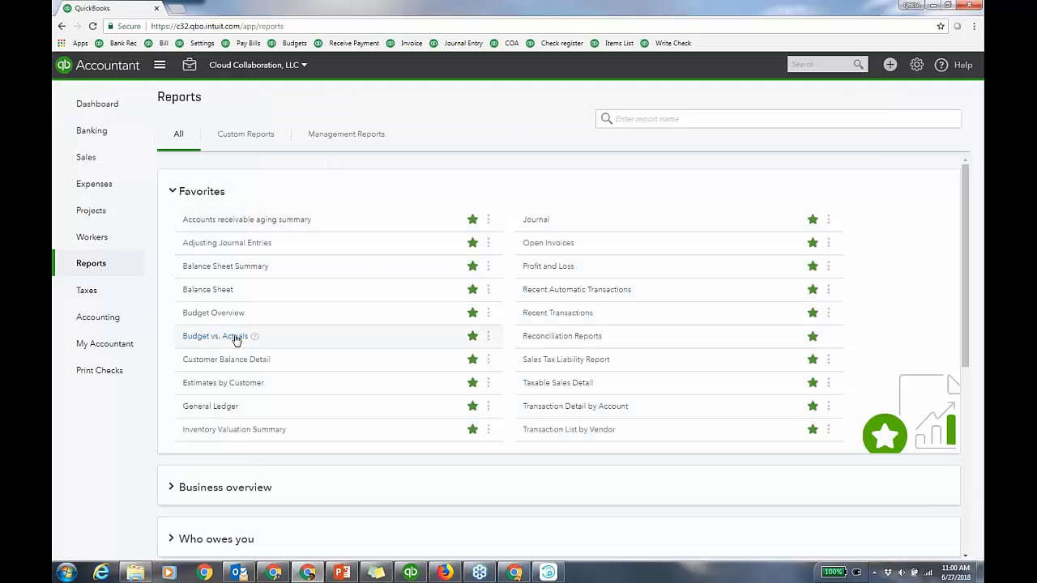
click(233, 336)
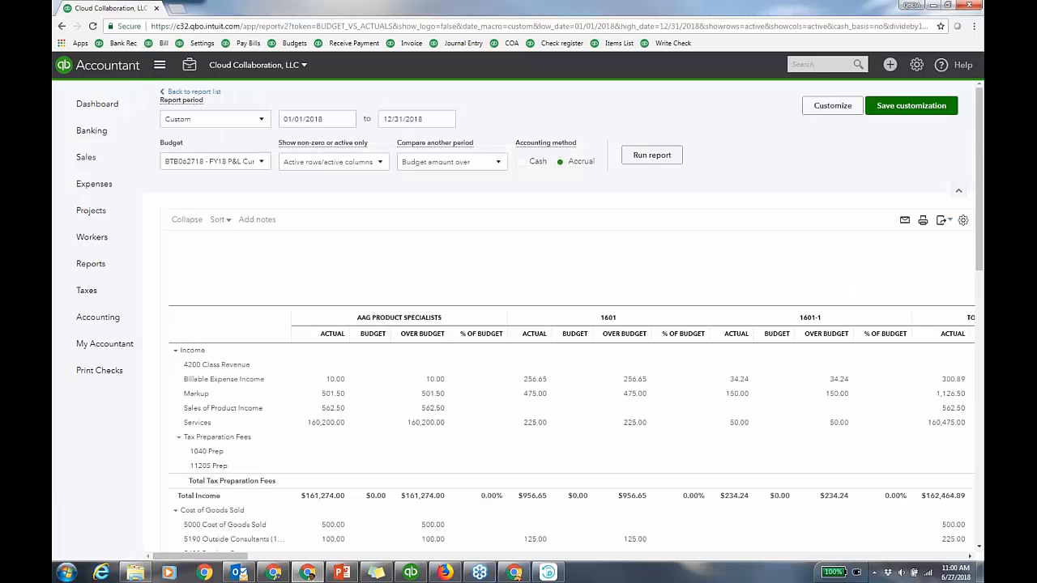
Filter the Budget vs. Actuals report to the customer Beyond the Basics:BTB062718 and run it
click(832, 111)
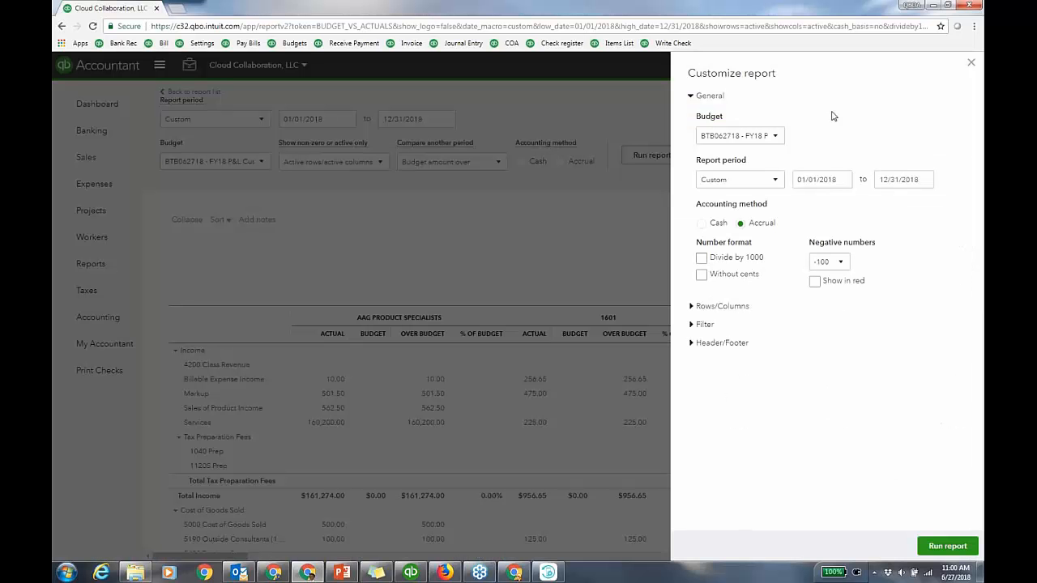
click(704, 325)
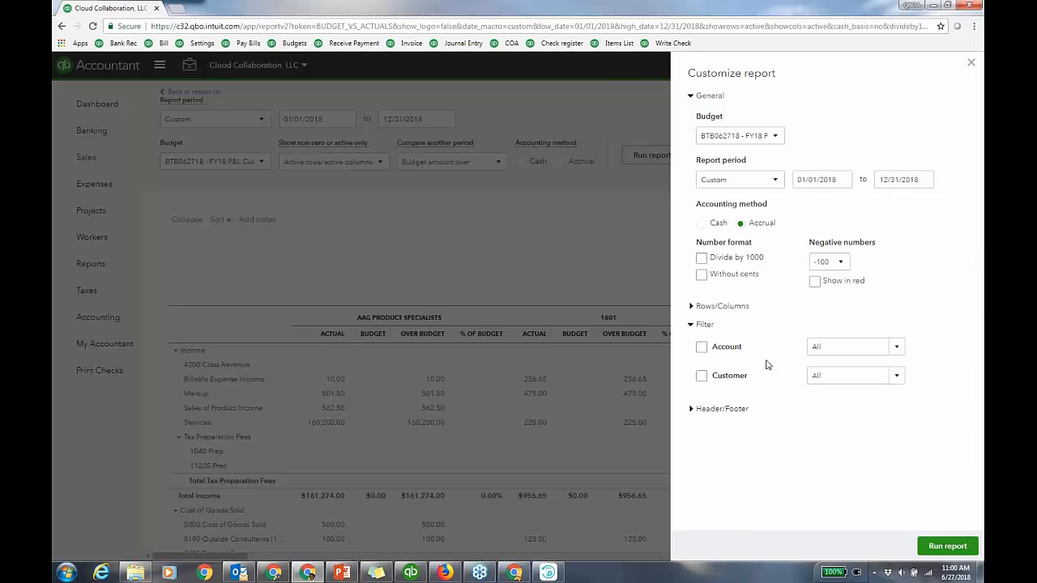
click(727, 378)
click(891, 350)
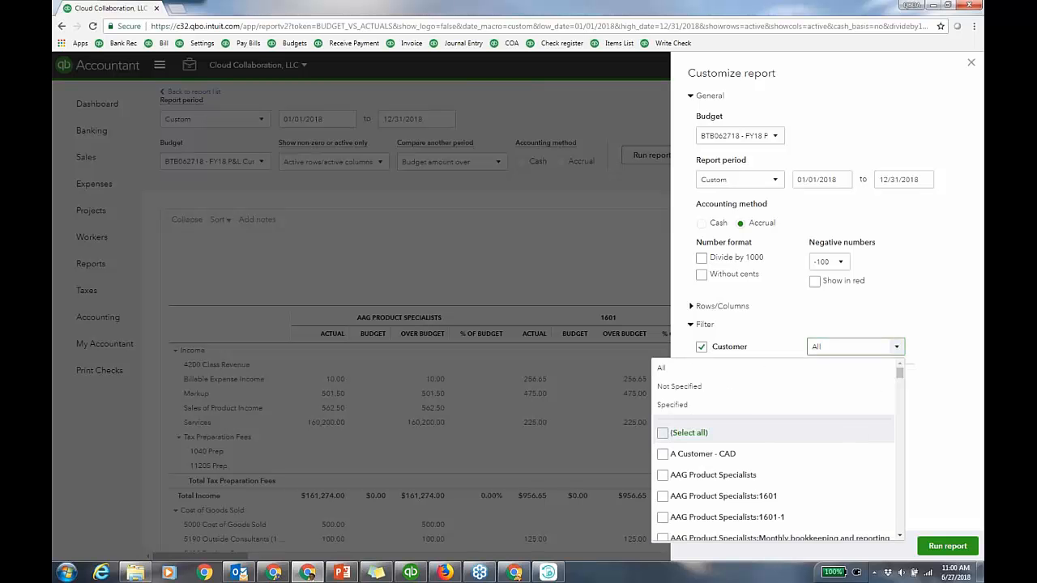
scroll(810, 454, down, 5)
scroll(787, 470, down, 3)
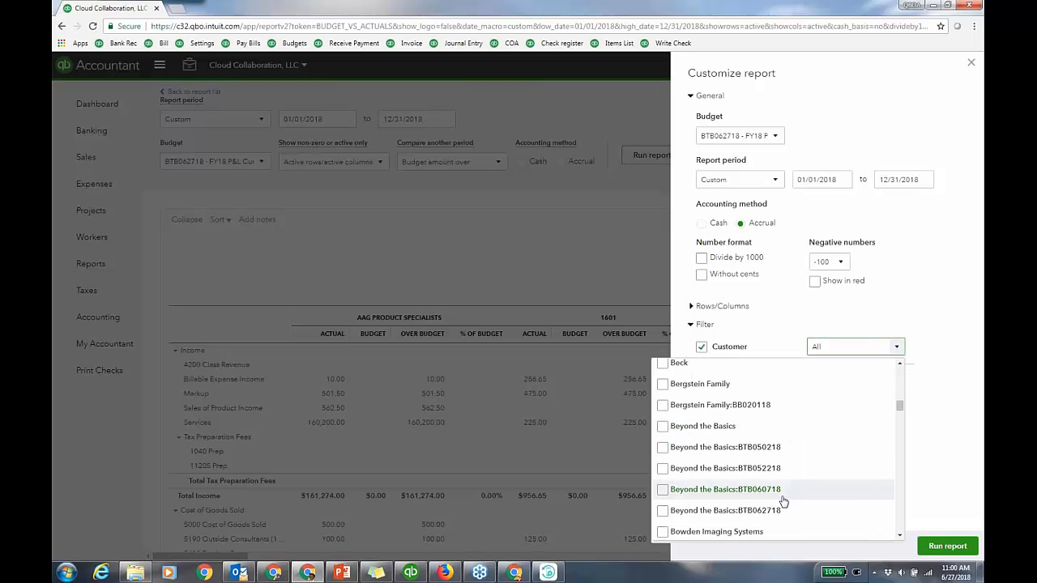
click(663, 511)
click(926, 549)
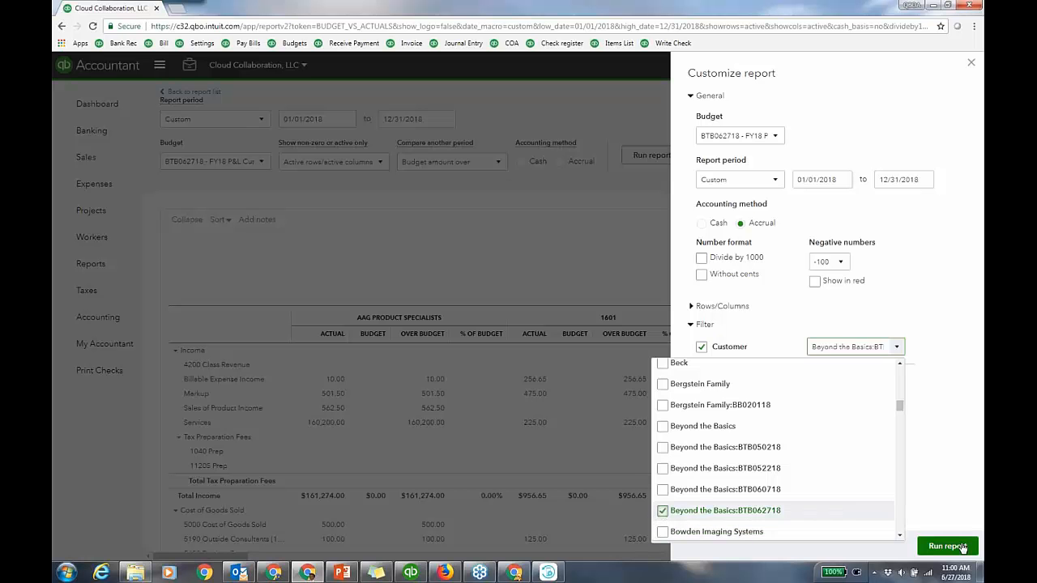
Add the $ Remaining and % Remaining comparisons to the report, run it and review the columns through to the total
scroll(778, 153, down, 1)
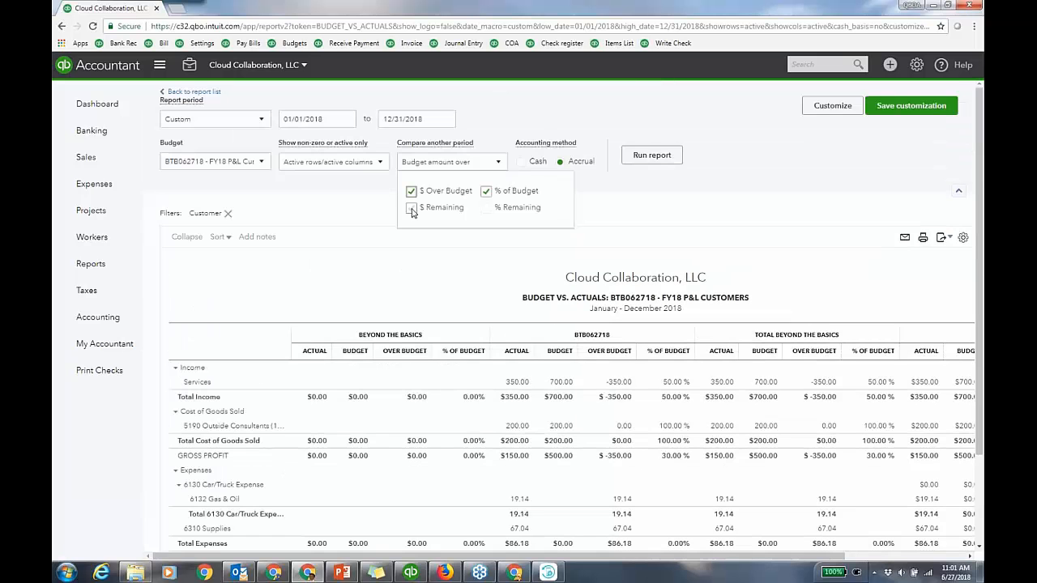
click(412, 208)
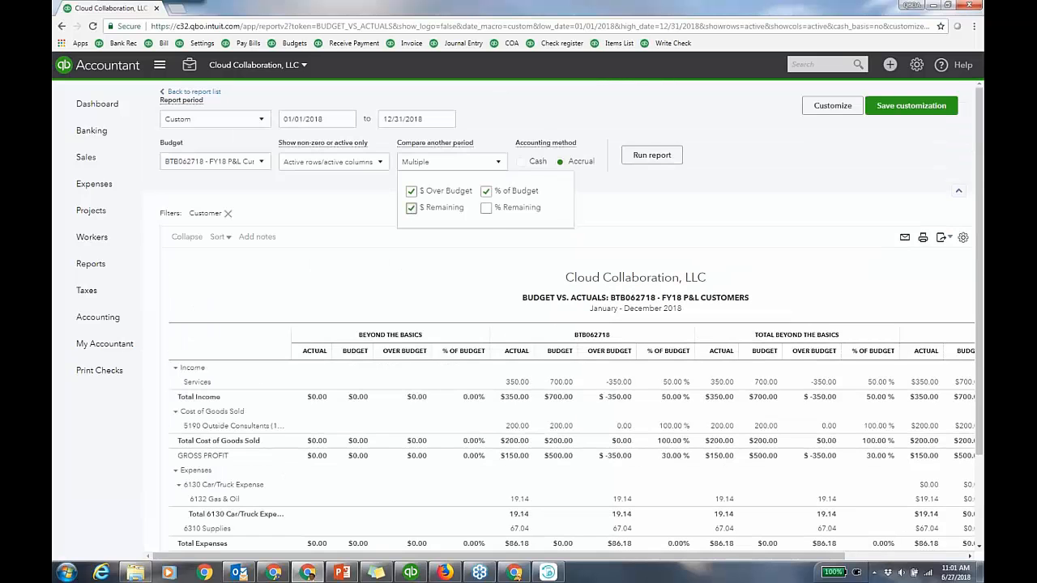
click(486, 207)
click(648, 160)
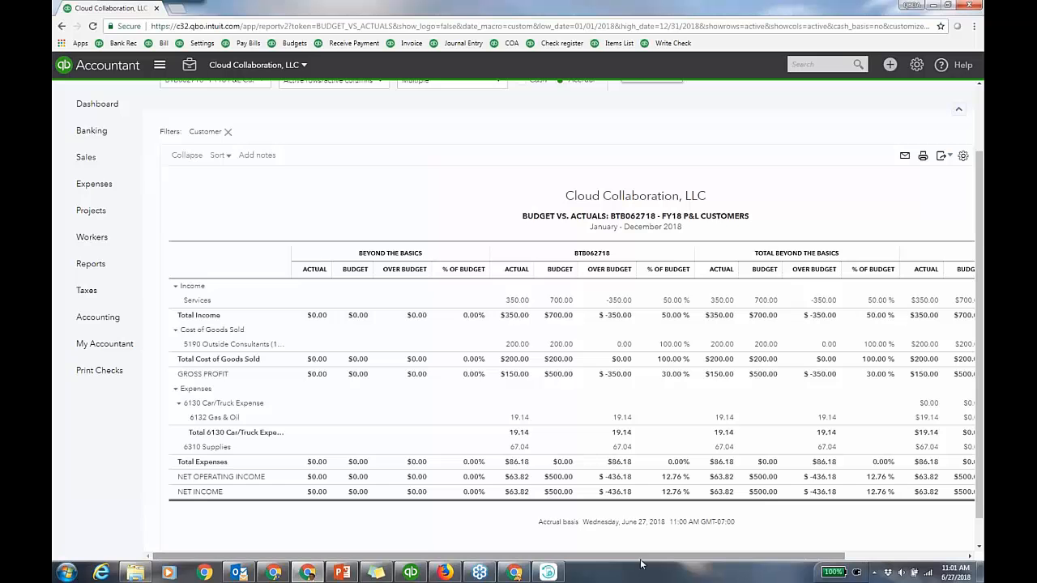
drag(640, 562, 834, 558)
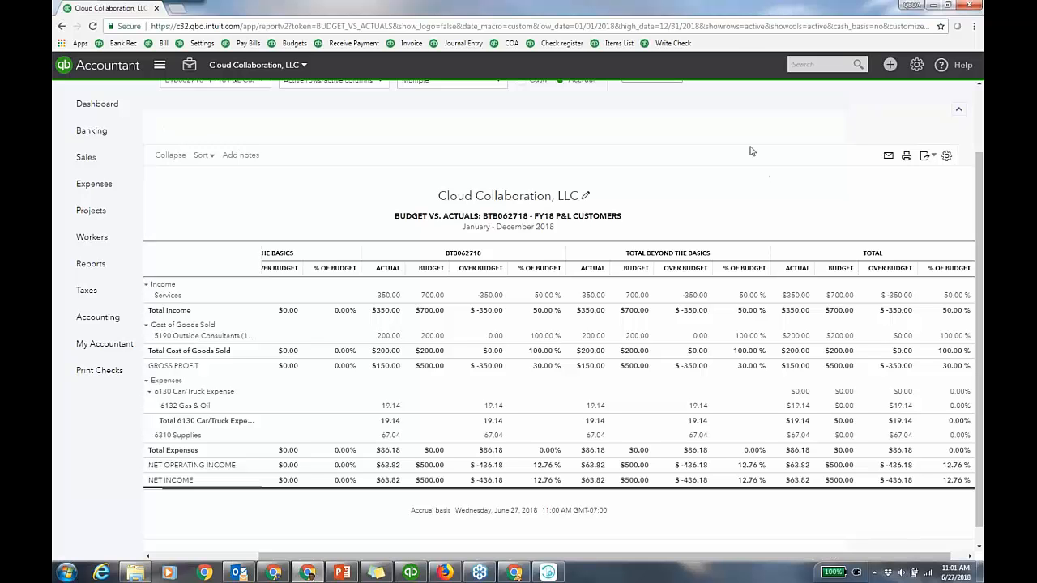